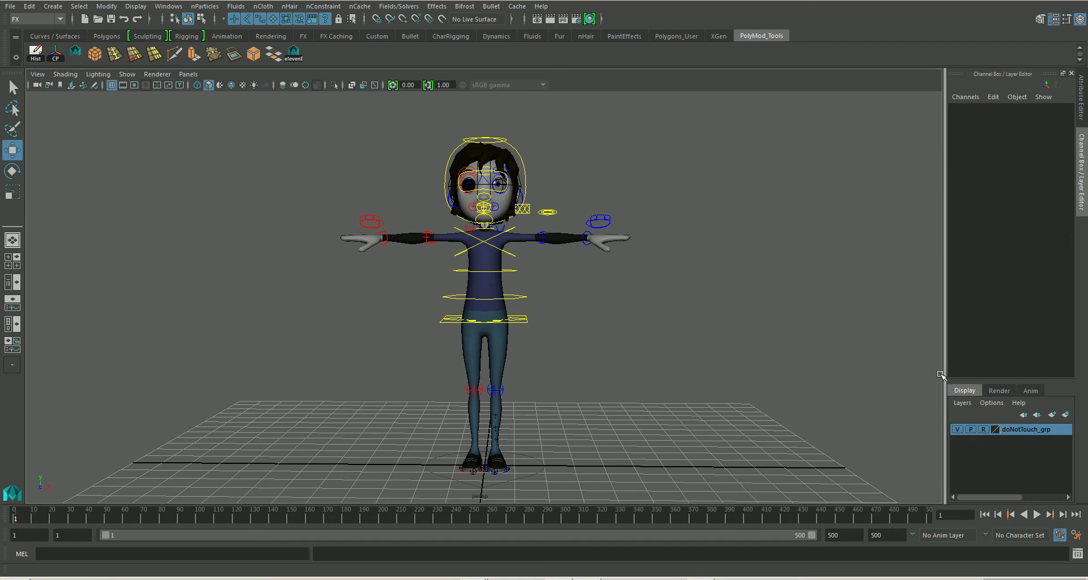
Dolly and orbit around the Eleven rig, selecting everything and then undoing the selection.
scroll(682, 320, "up", 2)
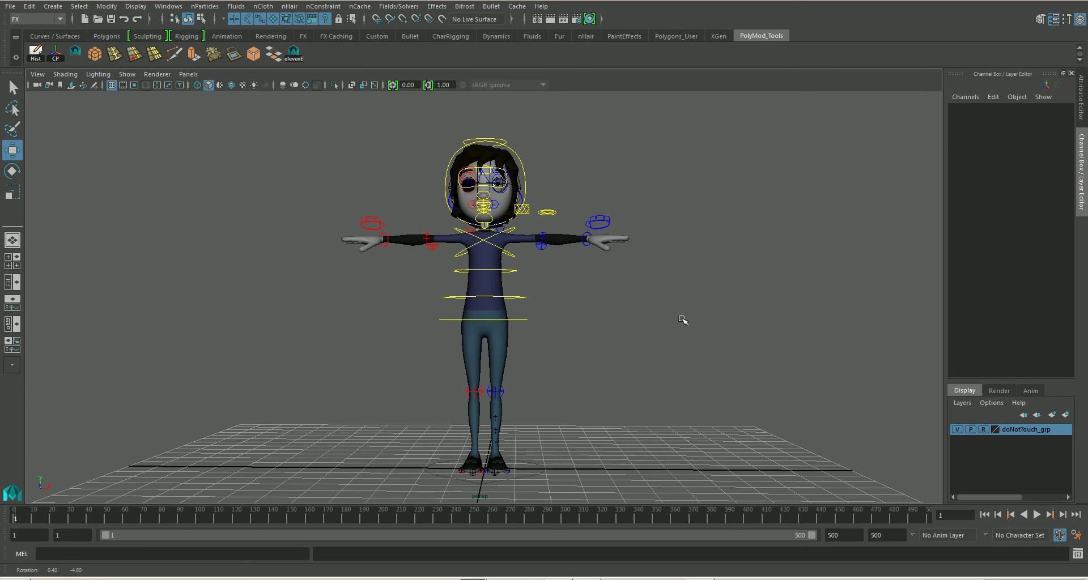
scroll(662, 328, "up", 1)
scroll(657, 323, "down", 3)
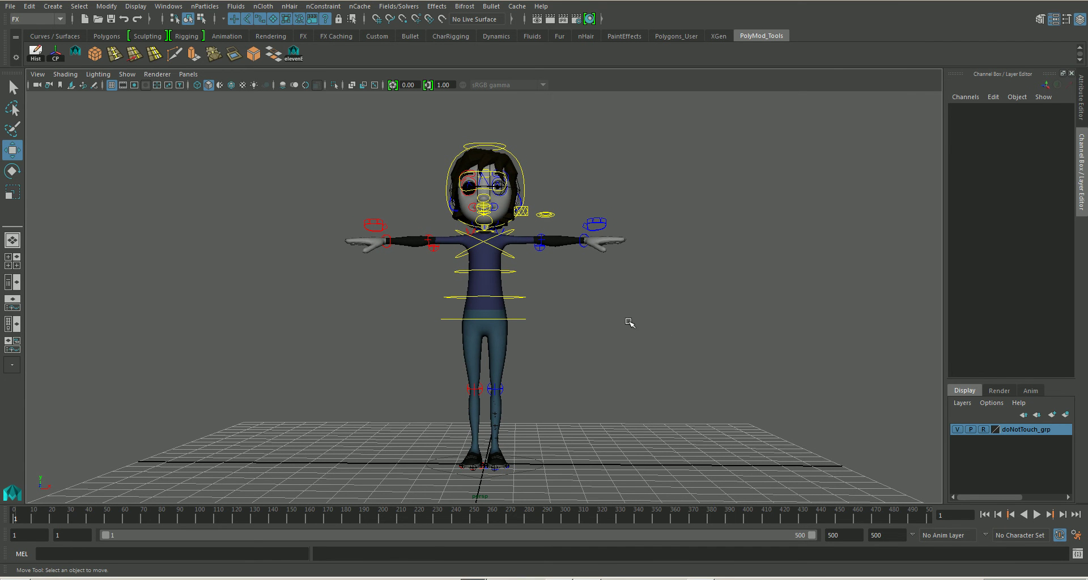
mouse_move(586, 331)
left_mouse_down("alt")
mouse_move(607, 334)
mouse_move(578, 337)
mouse_move(599, 332)
left_mouse_up("alt")
key("ctrl+shift+a")
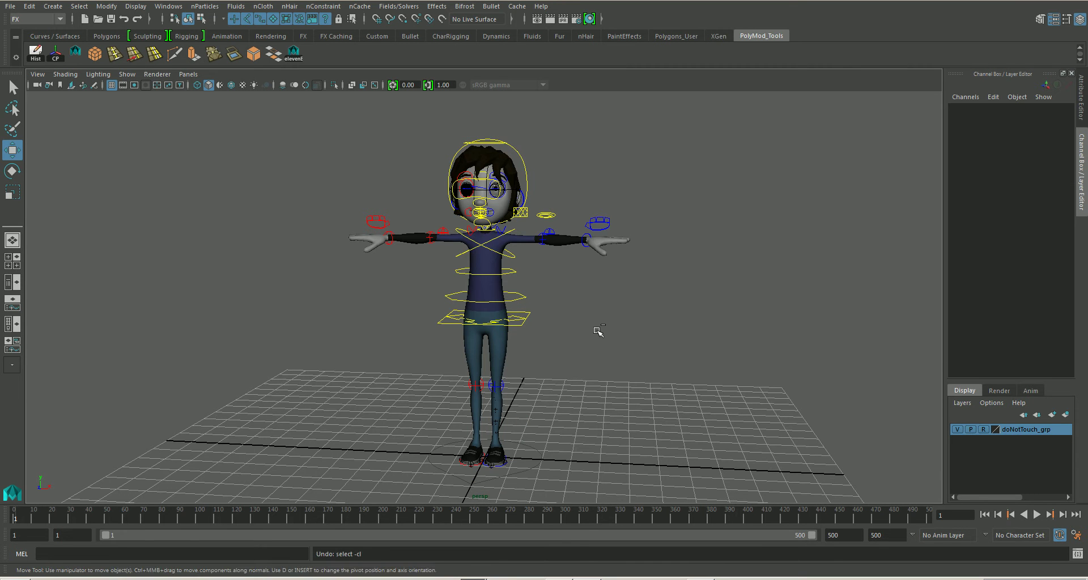
key("ctrl+z")
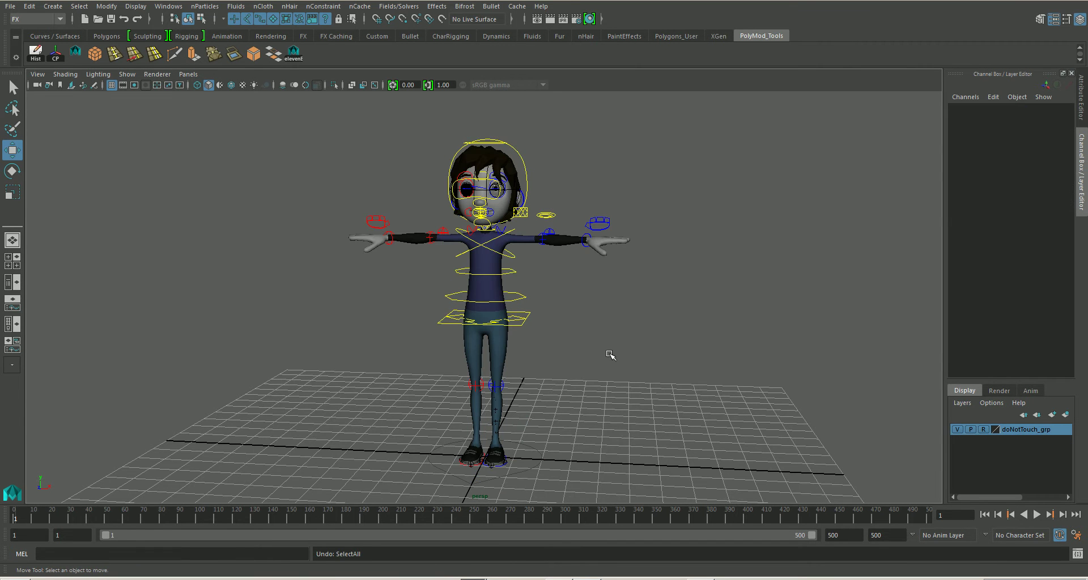
Move to a closer front view of the character and drag the 11 Second Club window over Maya.
left_click_drag(607, 359, 622, 348, "alt")
right_click_drag(621, 346, 629, 358, "alt")
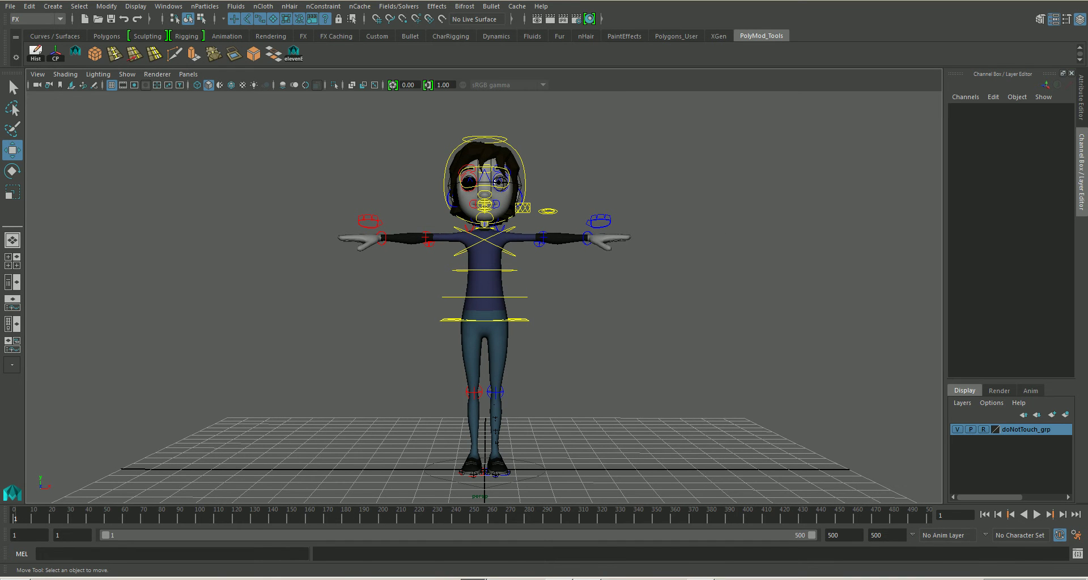
left_click_drag(1066, 256, 593, 50)
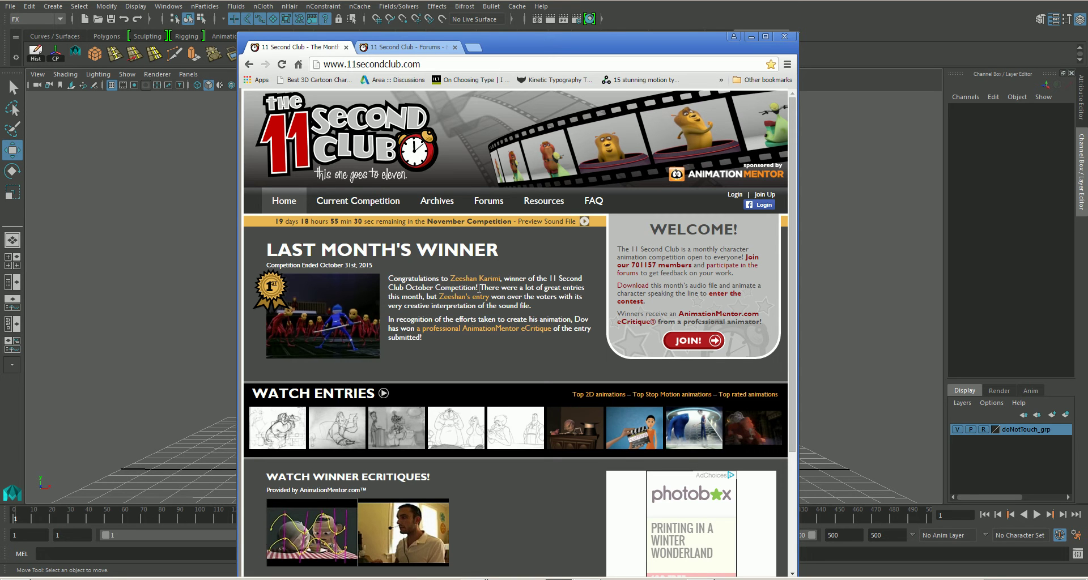
Go to the site's Resources page, browse Recommended Rigs, and follow the Eleven Rig download link.
left_click(547, 202)
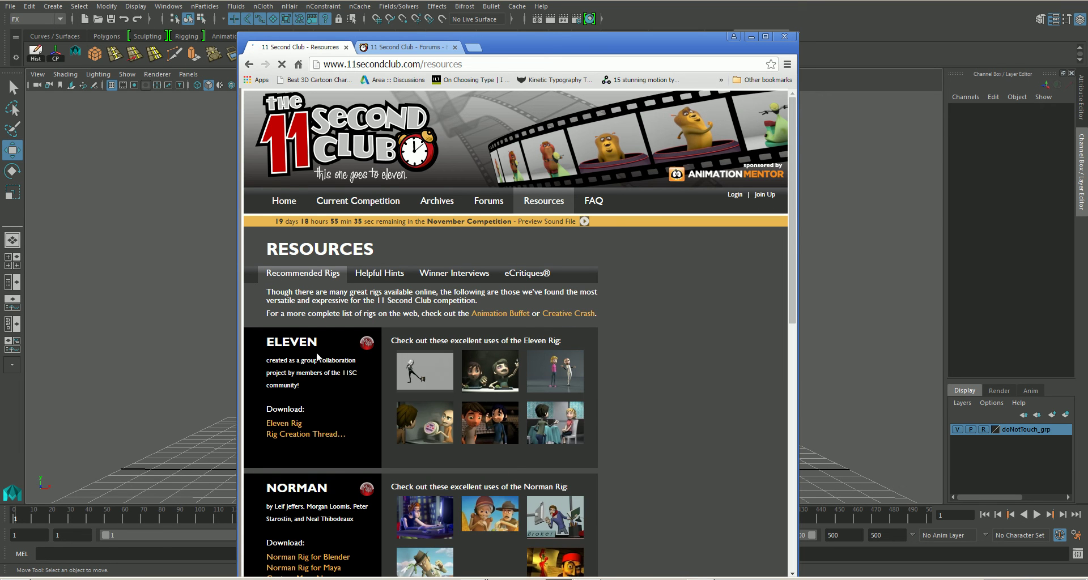
scroll(316, 356, "down", 2)
scroll(316, 356, "down", 2)
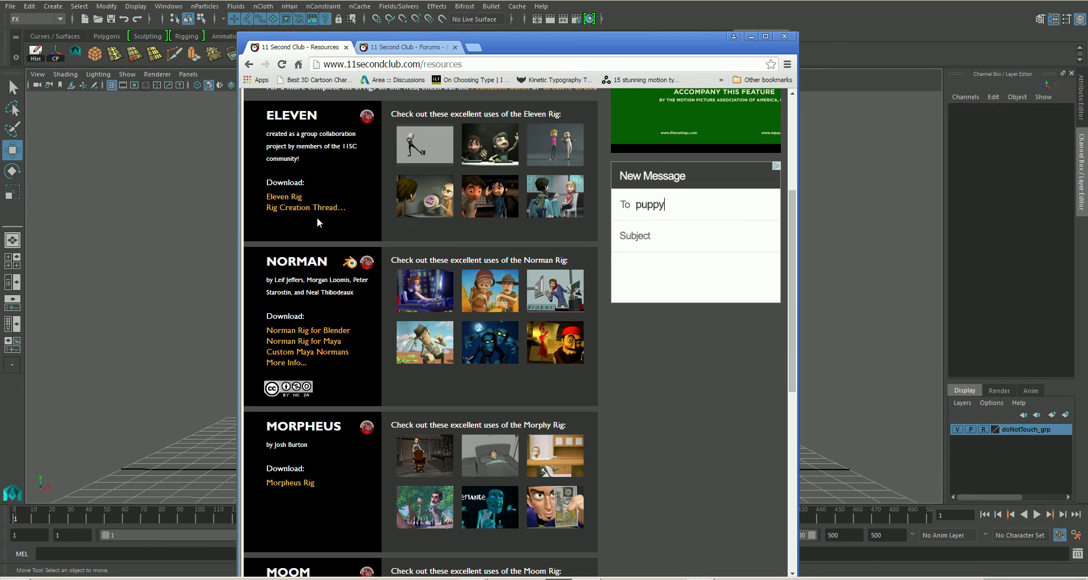
scroll(316, 328, "down", 2)
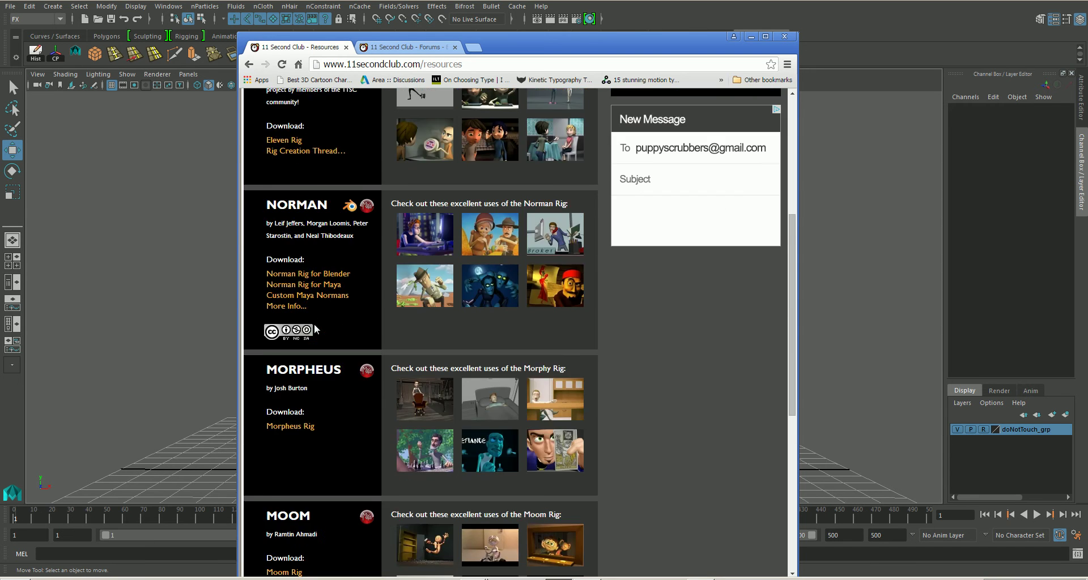
scroll(315, 329, "down", 1)
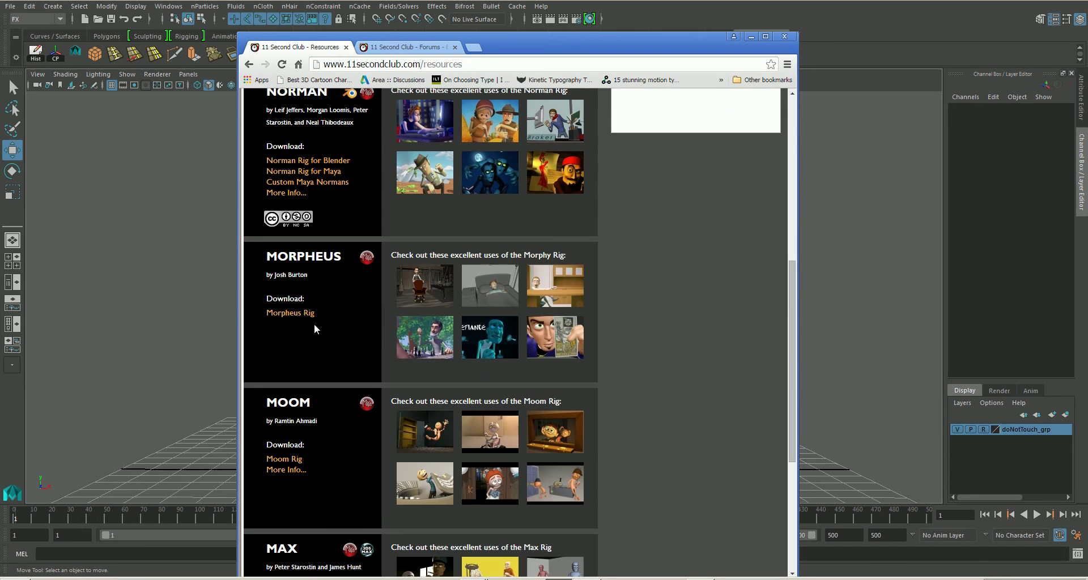
scroll(326, 323, "down", 2)
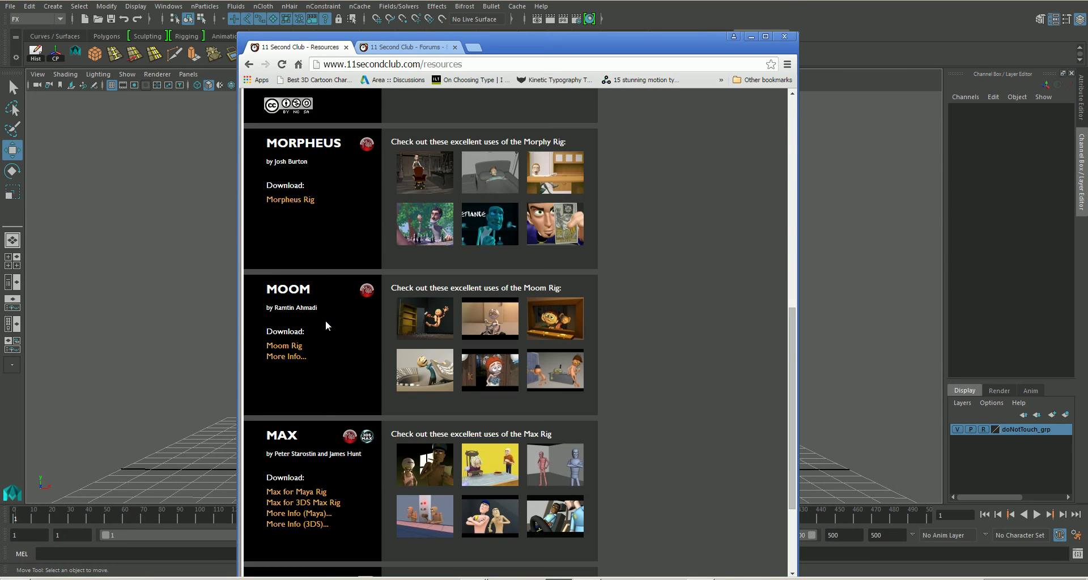
scroll(326, 323, "down", 2)
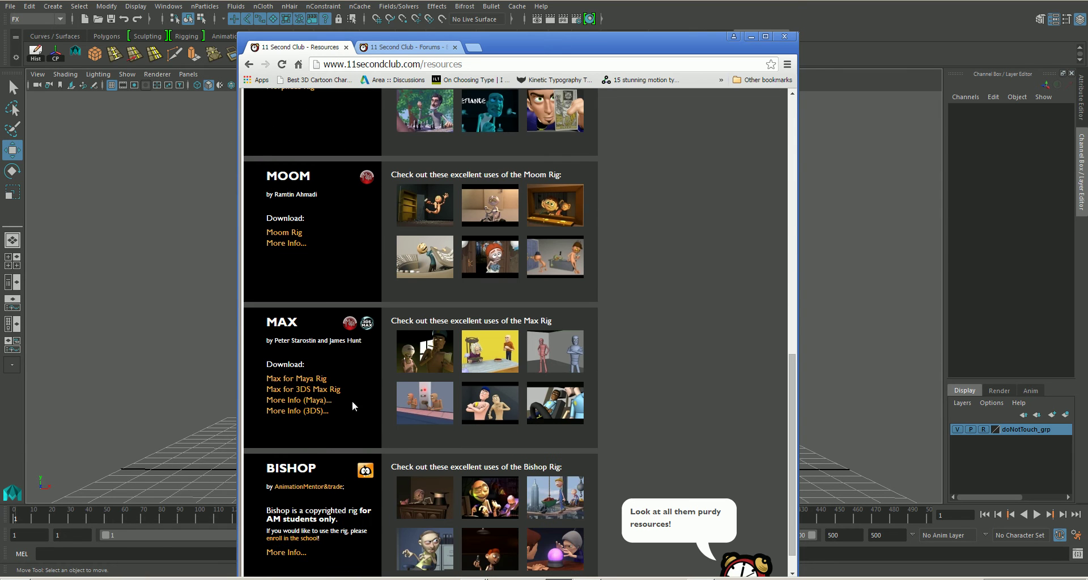
scroll(349, 402, "down", 1)
scroll(341, 371, "up", 10)
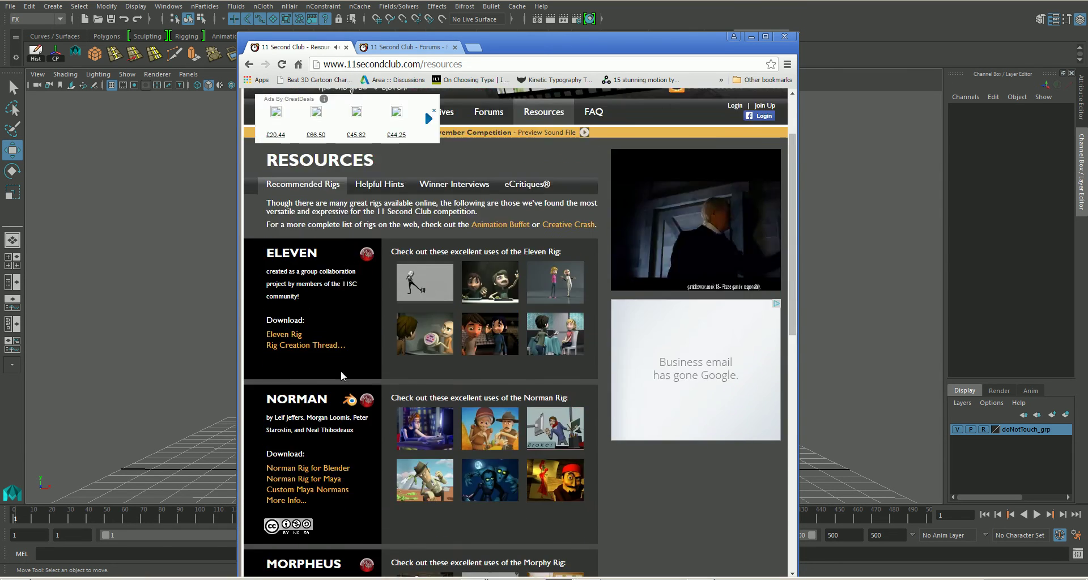
scroll(341, 376, "up", 1)
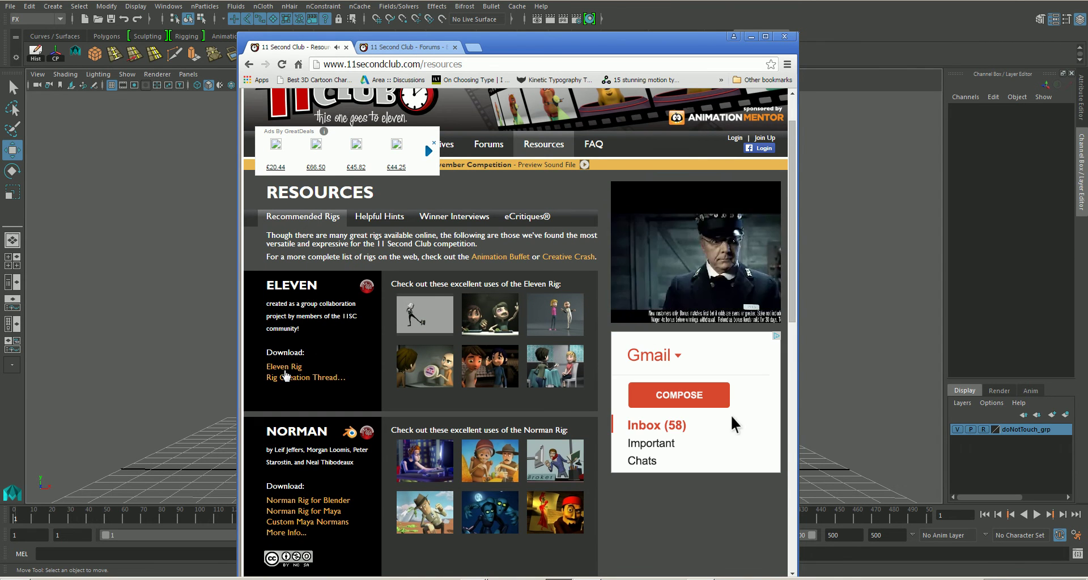
left_click(287, 368)
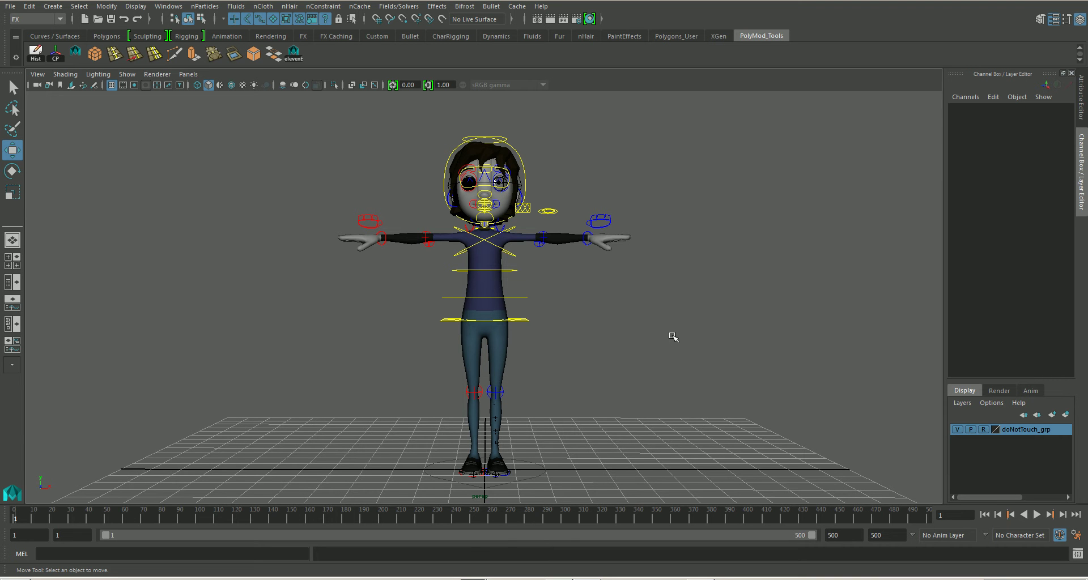
left_click_drag(641, 358, 607, 335, "alt")
scroll(618, 338, "up", 5)
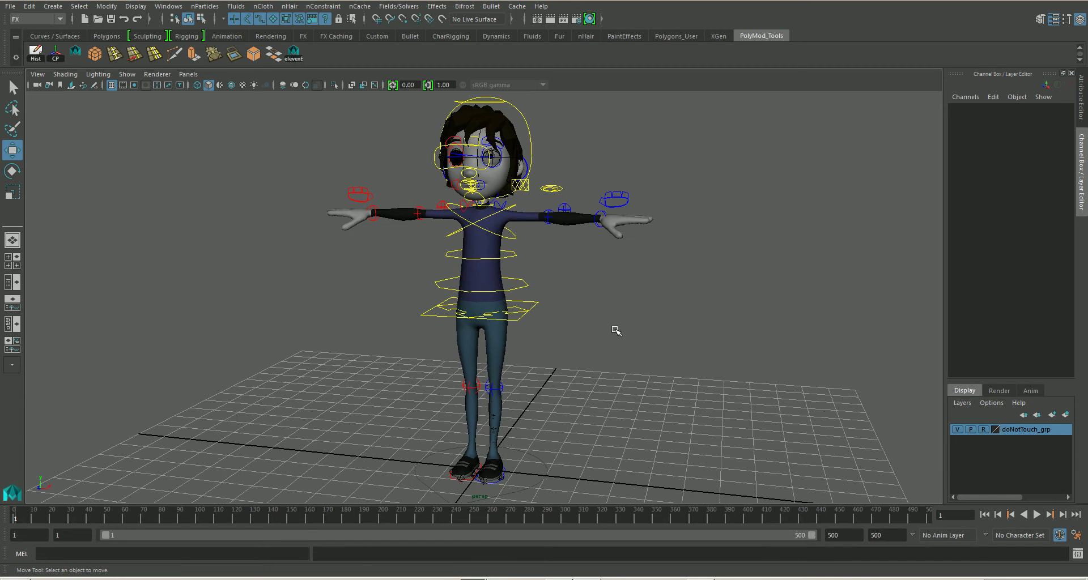
scroll(591, 308, "down", 2)
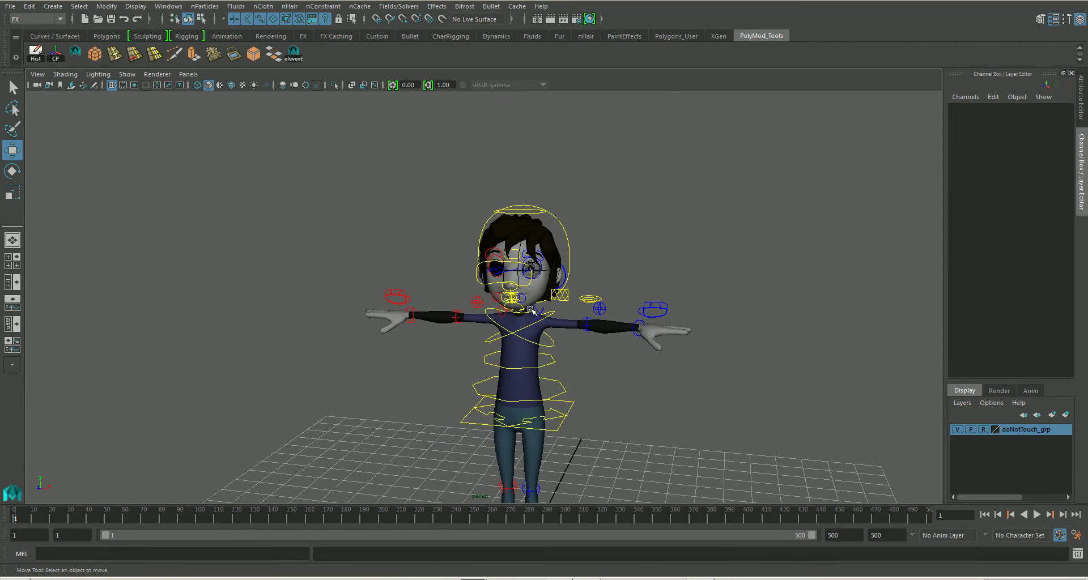
scroll(530, 298, "up", 5)
scroll(530, 299, "up", 2)
left_click_drag(530, 299, 605, 294, "alt")
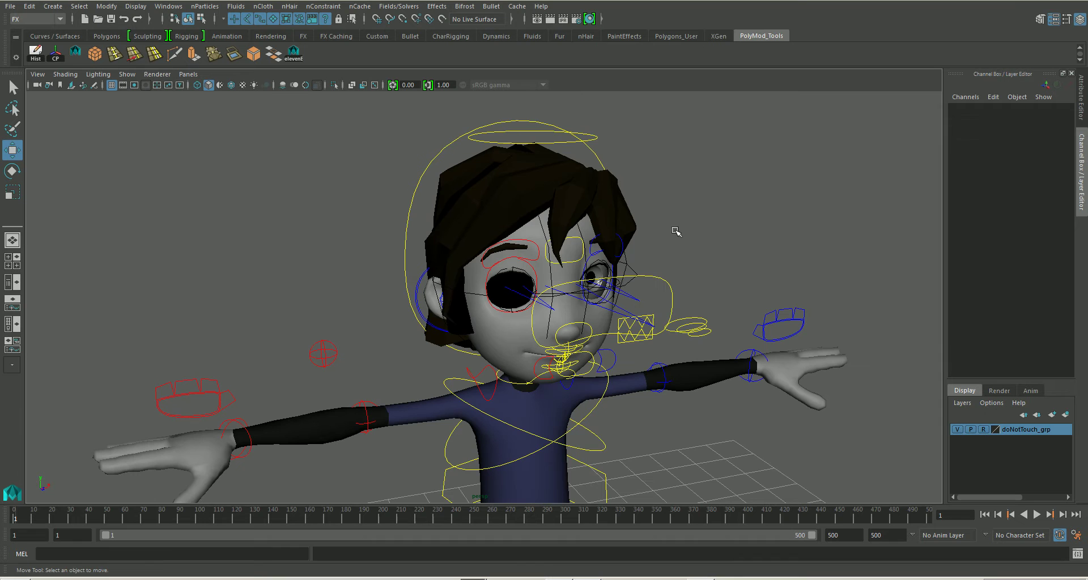
left_click_drag(525, 301, 534, 295, "alt")
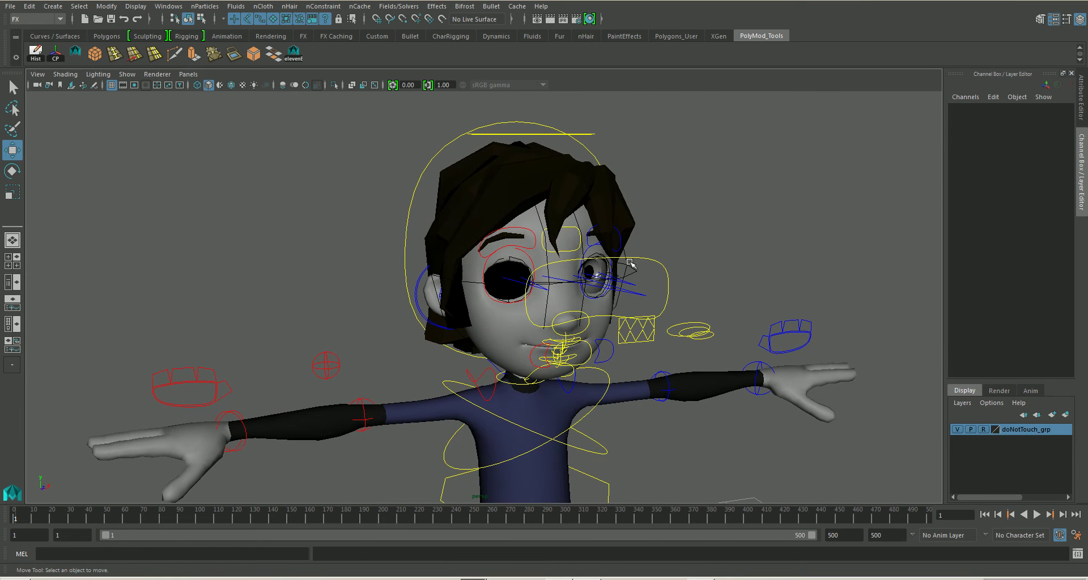
left_click(127, 75)
mouse_move(108, 78)
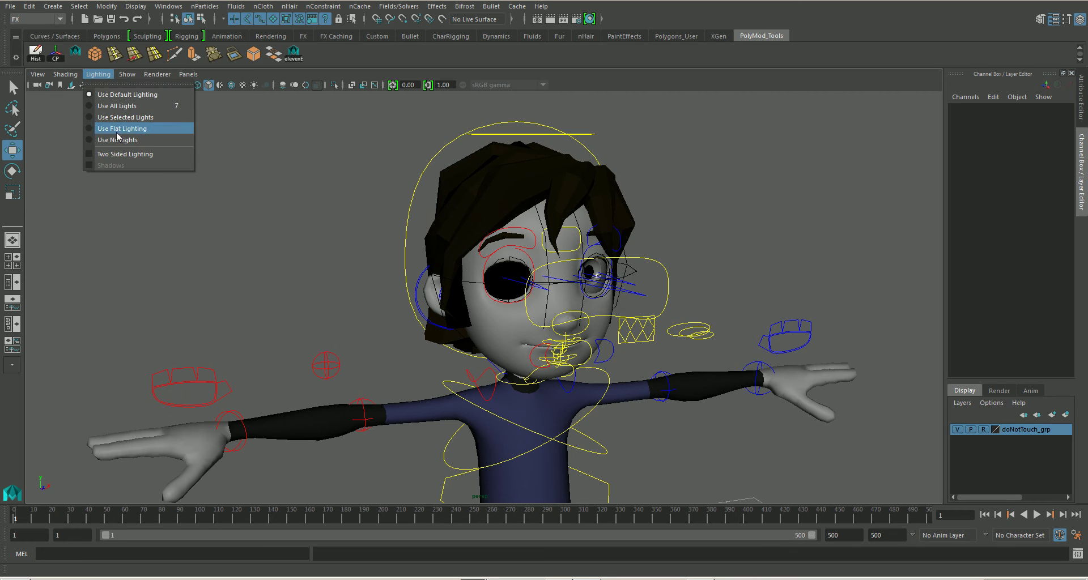
left_click(118, 154)
mouse_move(285, 227)
left_mouse_down("alt")
mouse_move(323, 228)
mouse_move(284, 231)
left_mouse_up("alt")
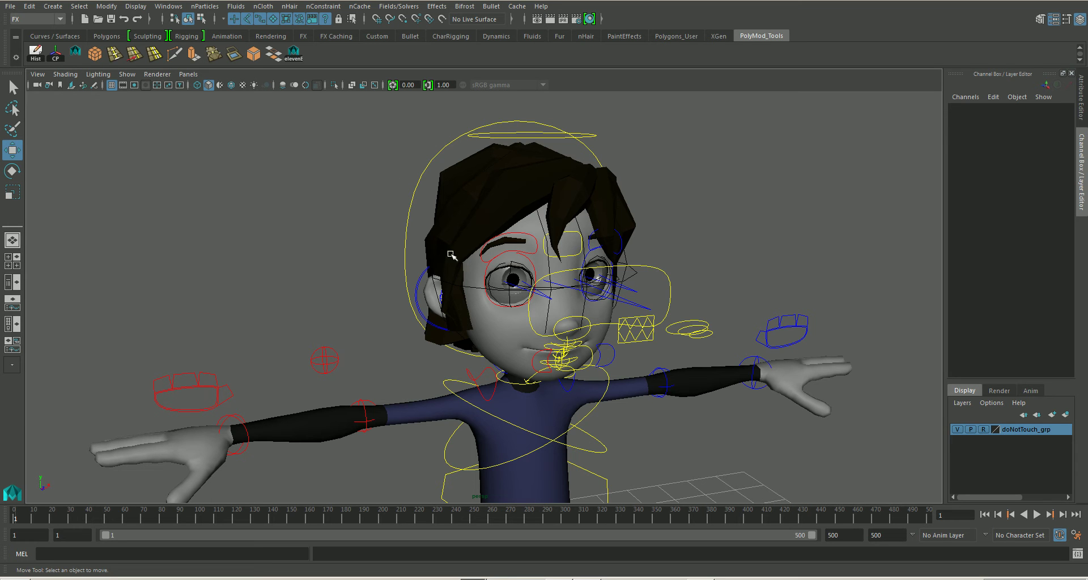
left_click(128, 75)
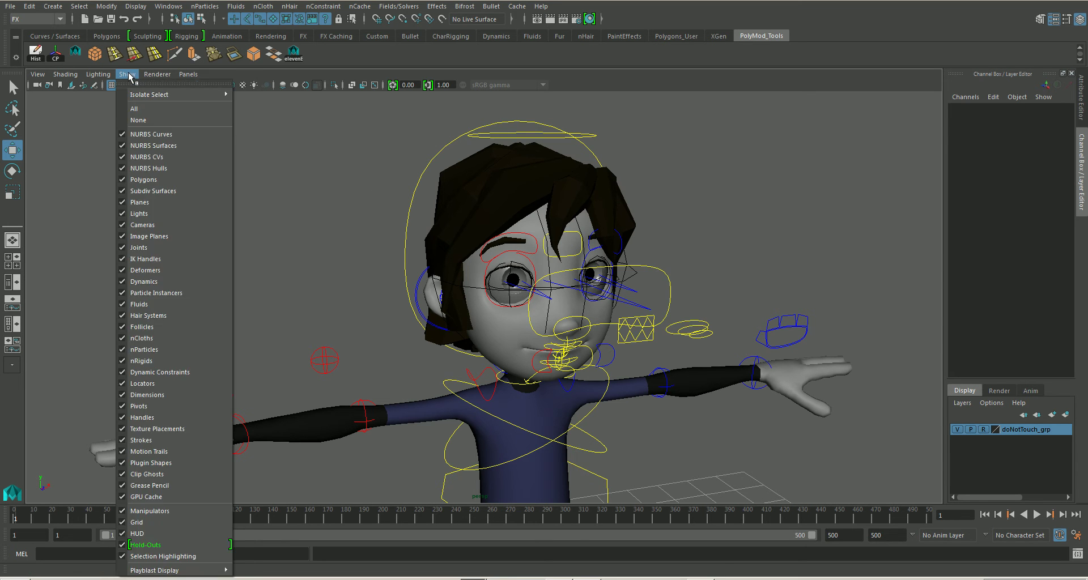
mouse_move(98, 75)
left_click(114, 154)
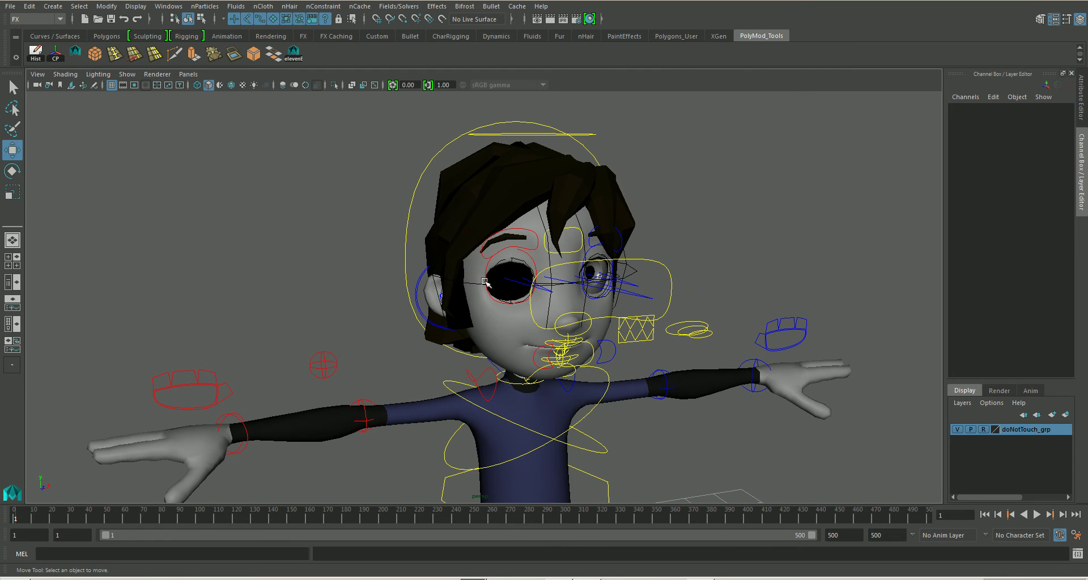
mouse_move(514, 296)
left_mouse_down("alt")
mouse_move(524, 300)
mouse_move(506, 298)
mouse_move(518, 306)
left_mouse_up("alt")
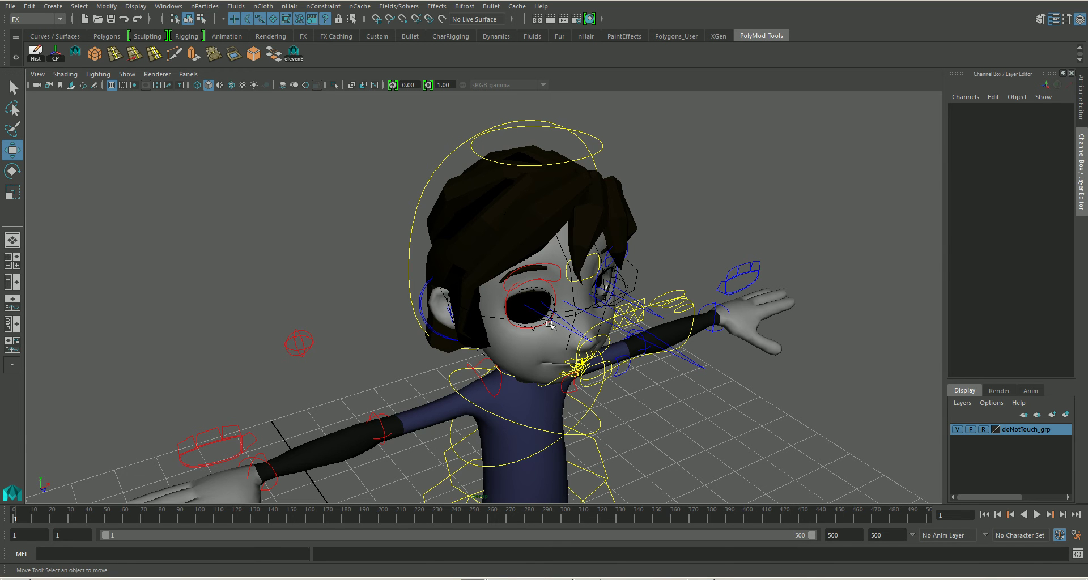
scroll(549, 324, "up", 3)
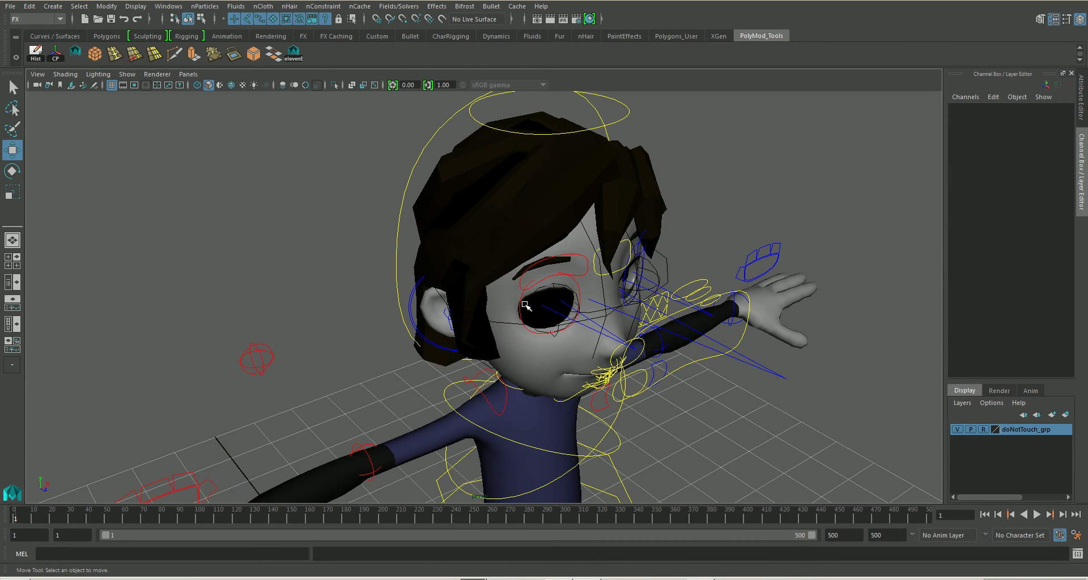
left_click_drag(590, 348, 570, 348, "alt")
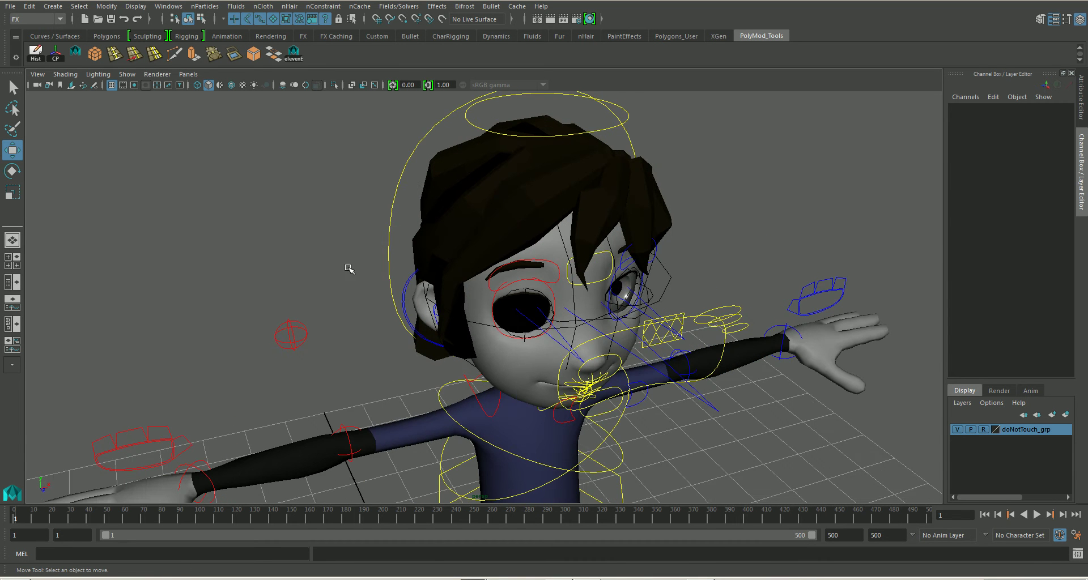
scroll(348, 268, "down", 10)
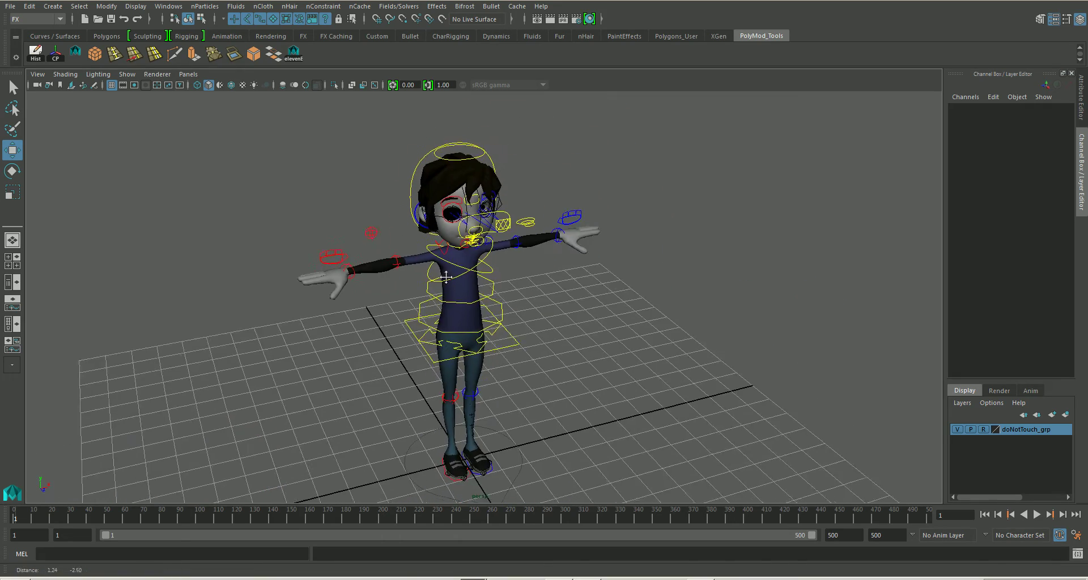
Test the Roll attribute on the right ankle IK control, then undo it.
left_click_drag(446, 277, 510, 442, "alt")
scroll(504, 448, "up", 5)
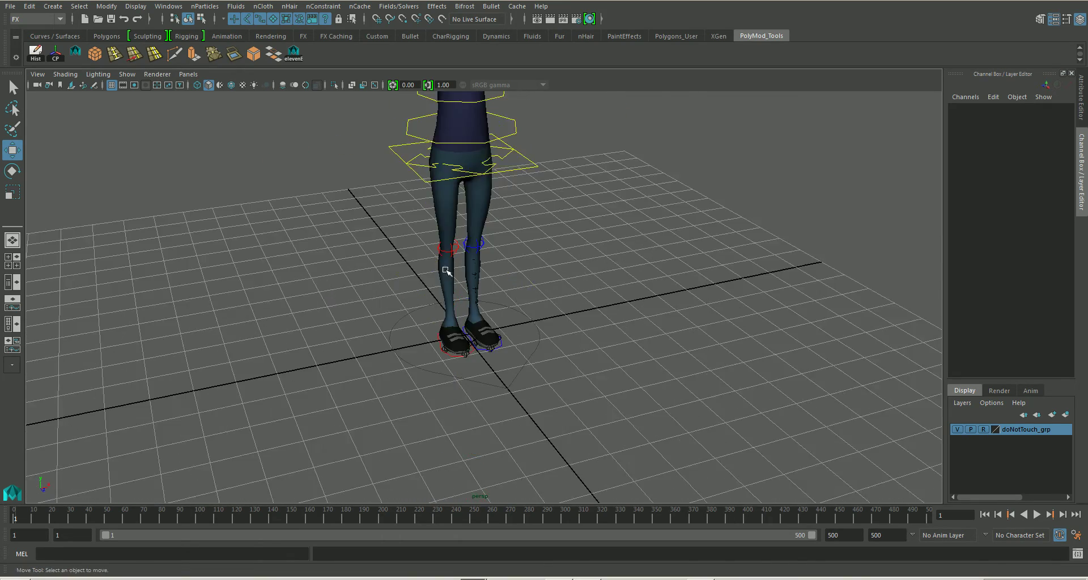
scroll(446, 271, "up", 6)
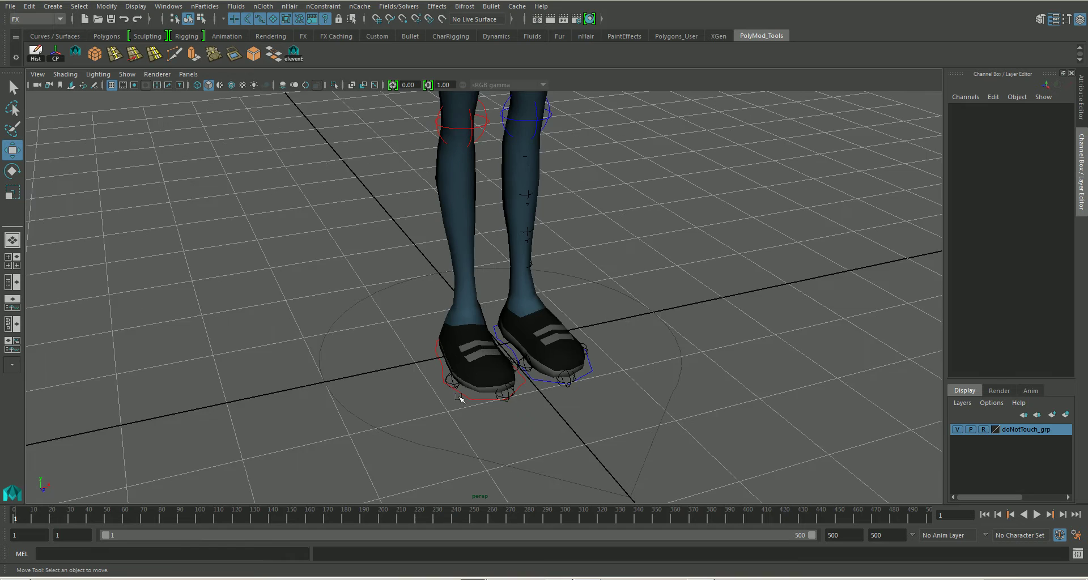
left_click_drag(458, 398, 479, 413, "alt")
left_click(413, 354)
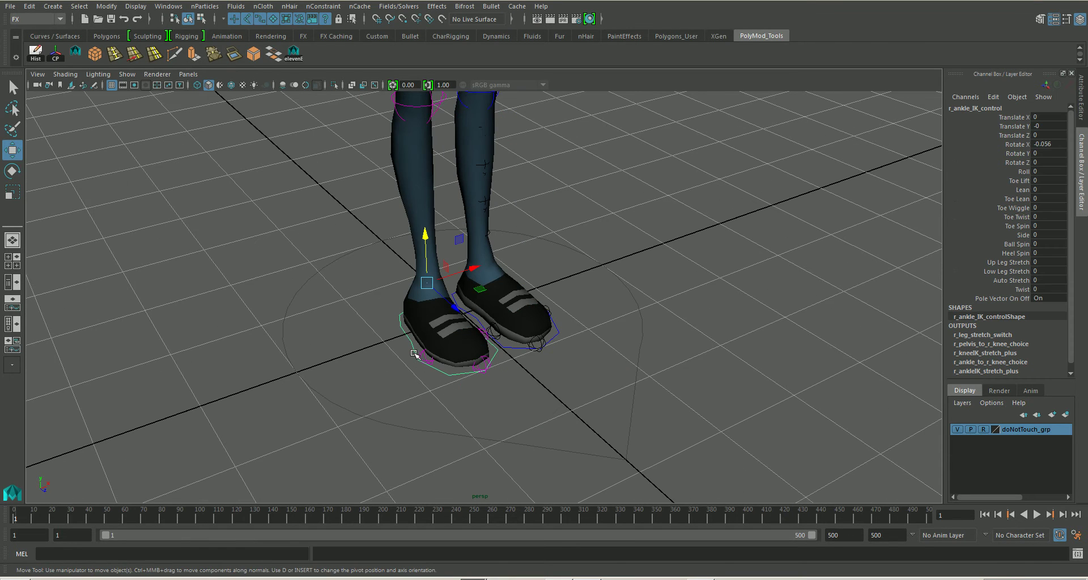
left_click_drag(449, 371, 510, 381, "alt")
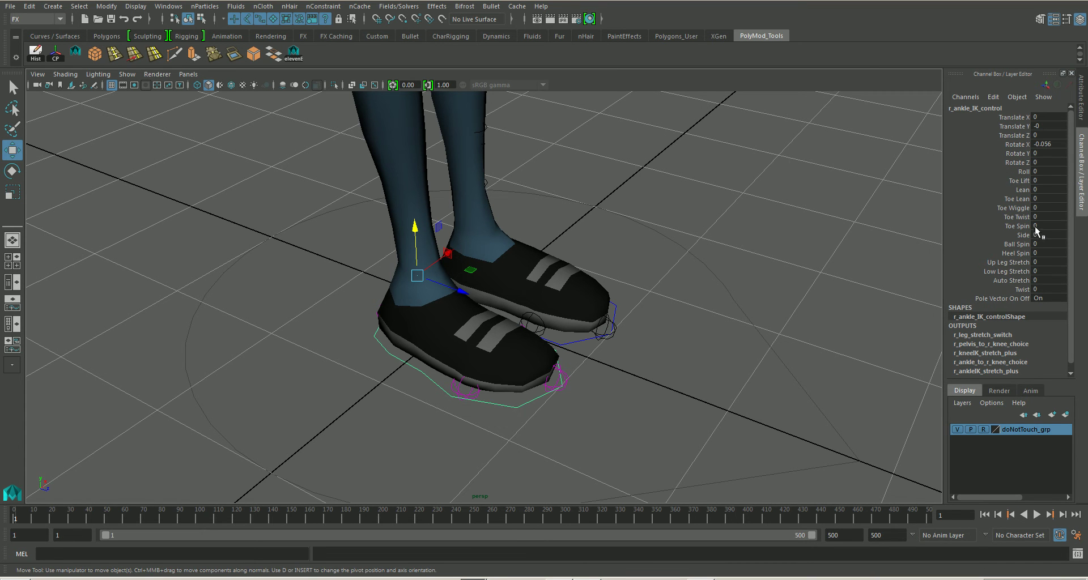
left_click(1017, 172)
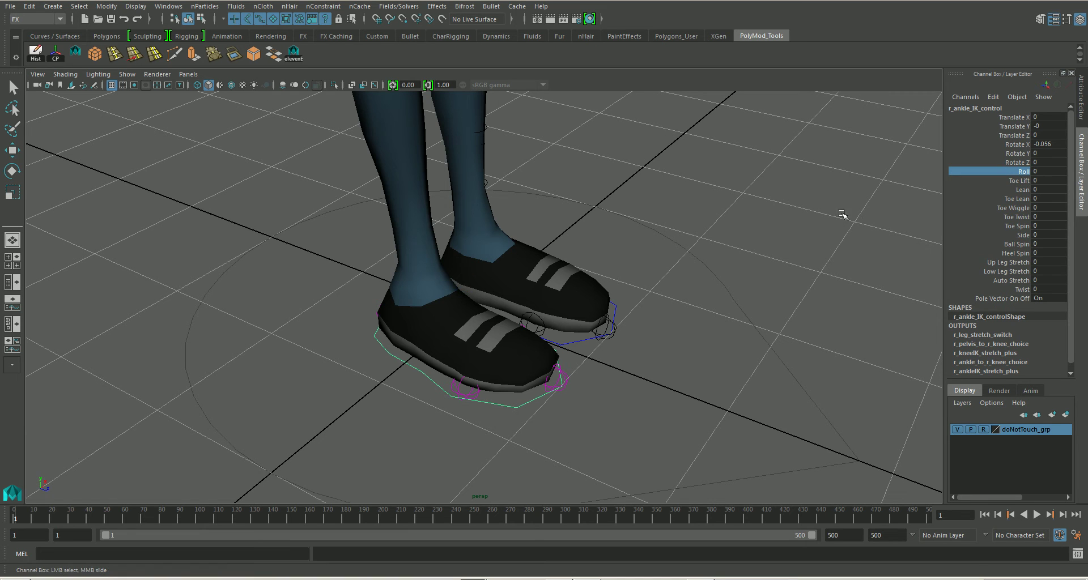
middle_click_drag(843, 215, 822, 275)
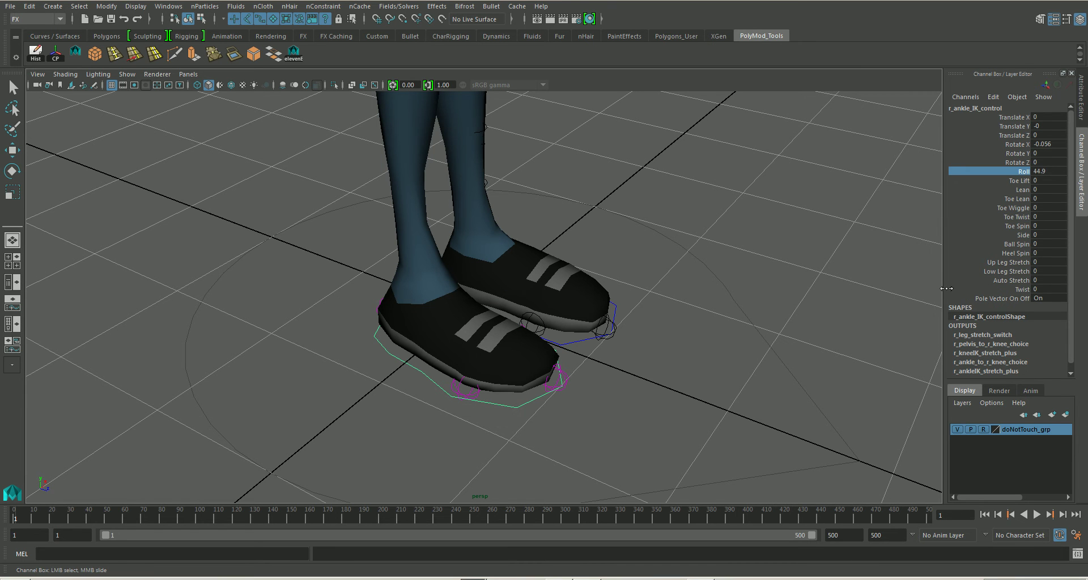
key("ctrl+z")
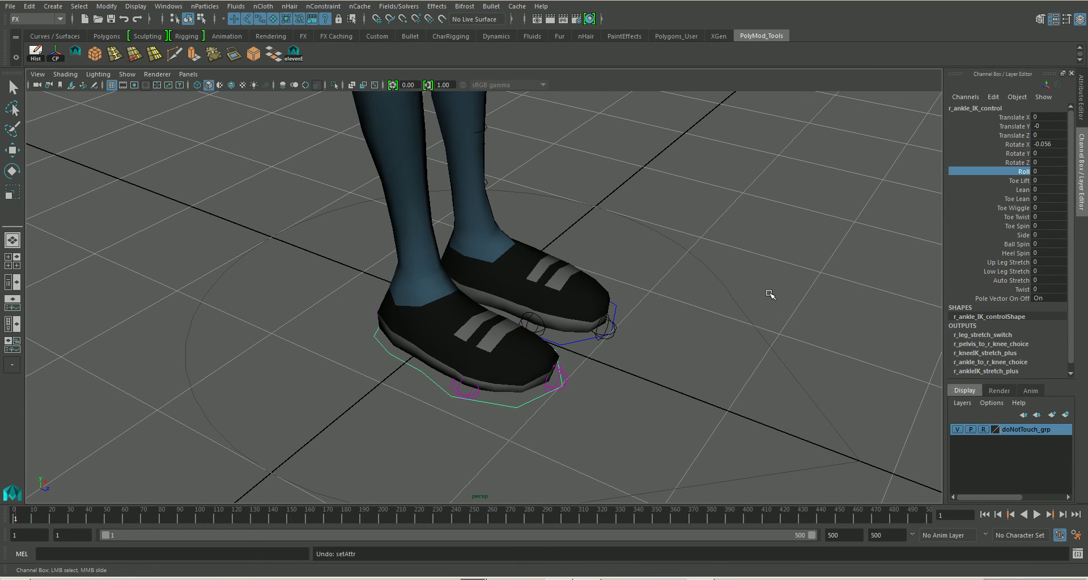
Select the left ankle IK control and test its Roll attribute.
left_click_drag(767, 348, 724, 422, "alt")
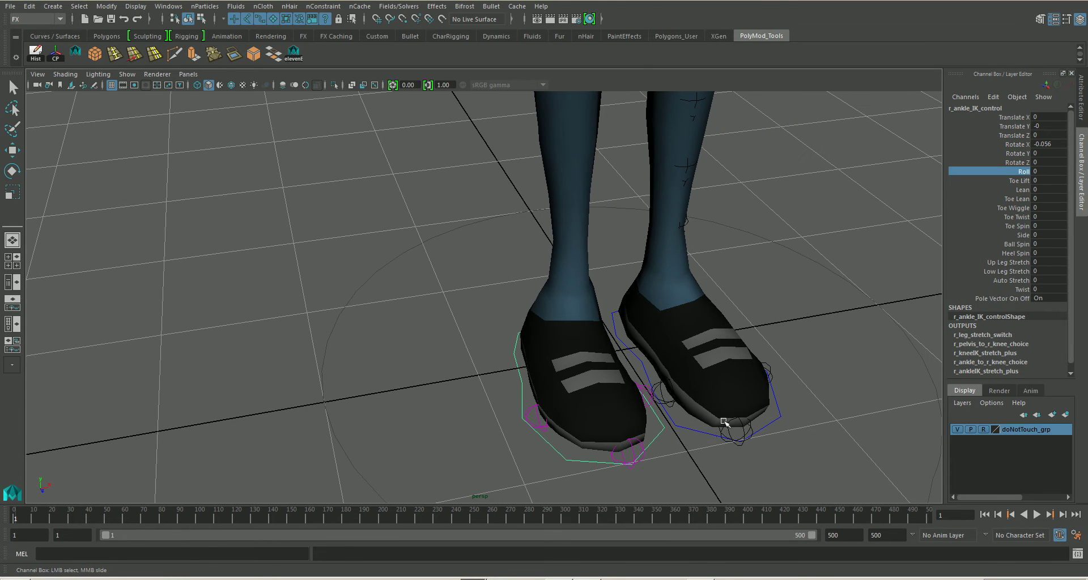
left_click(695, 442)
left_click(701, 434)
key("w")
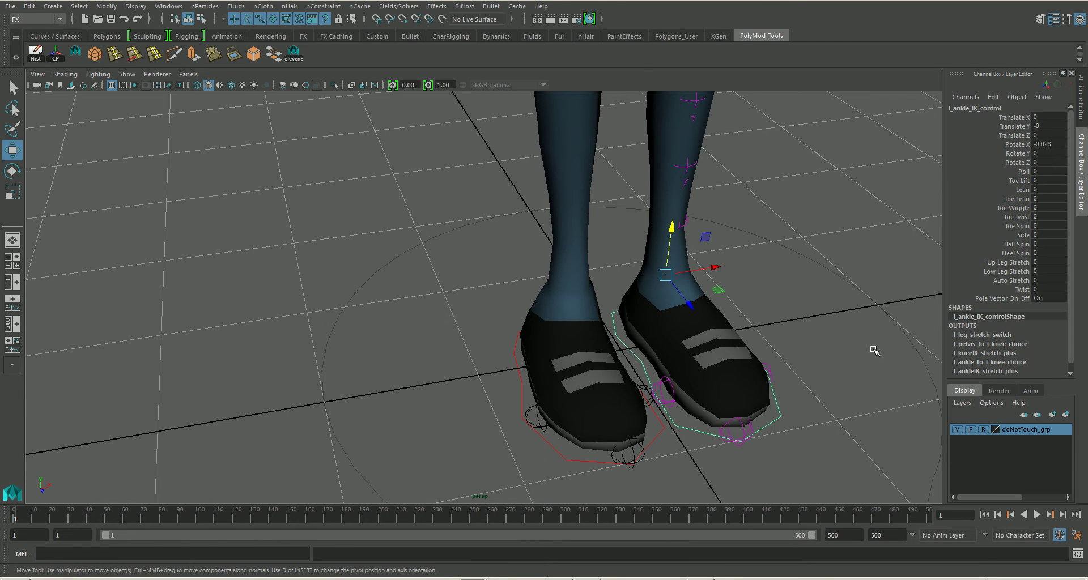
left_click(1024, 171)
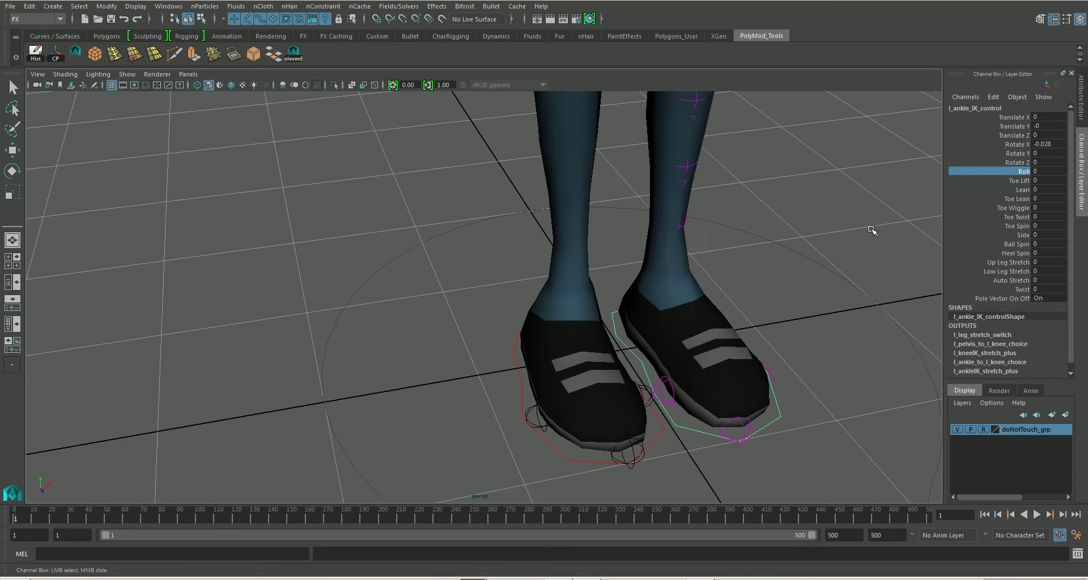
middle_click_drag(872, 230, 1020, 317)
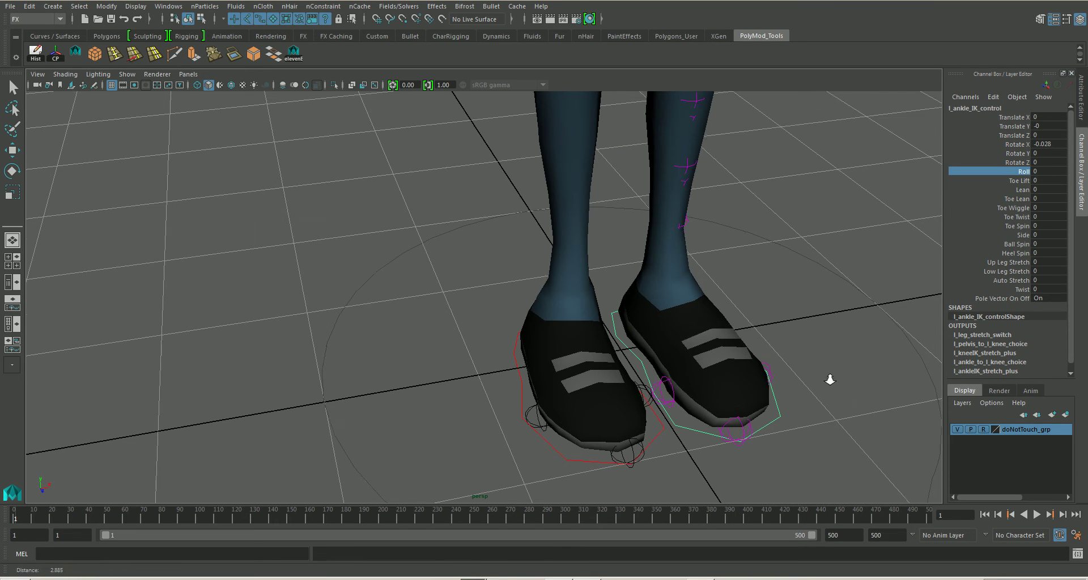
Frame the whole character from a low front view and bring the forum thread window over Maya.
right_click_drag(828, 378, 648, 236, "alt")
middle_click_drag(648, 235, 616, 273, "alt")
right_click_drag(616, 273, 567, 306, "alt")
left_click_drag(566, 306, 631, 322, "alt")
middle_click_drag(632, 322, 617, 298, "alt")
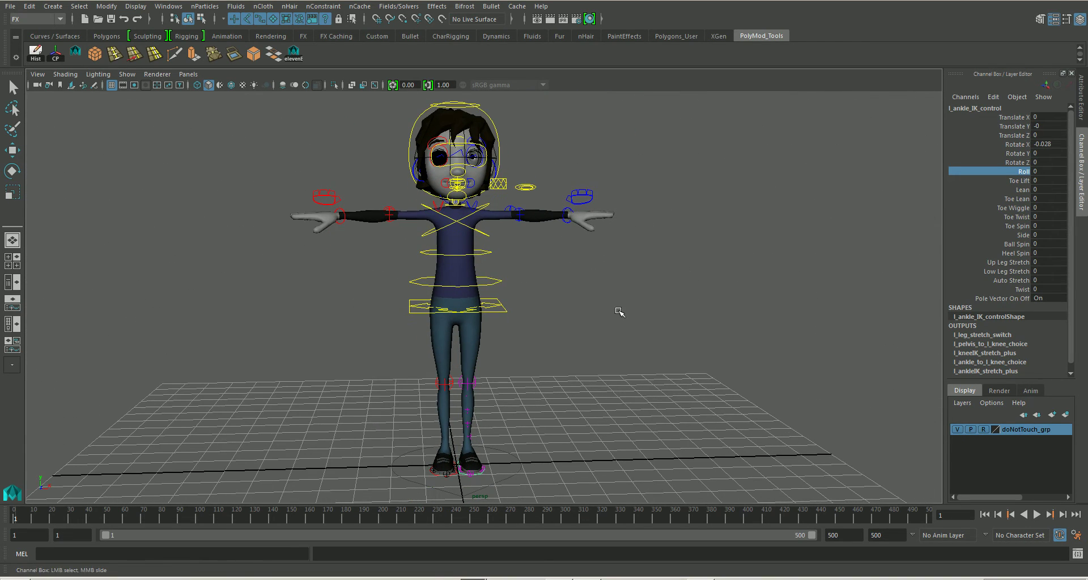
left_click(583, 338)
key("w")
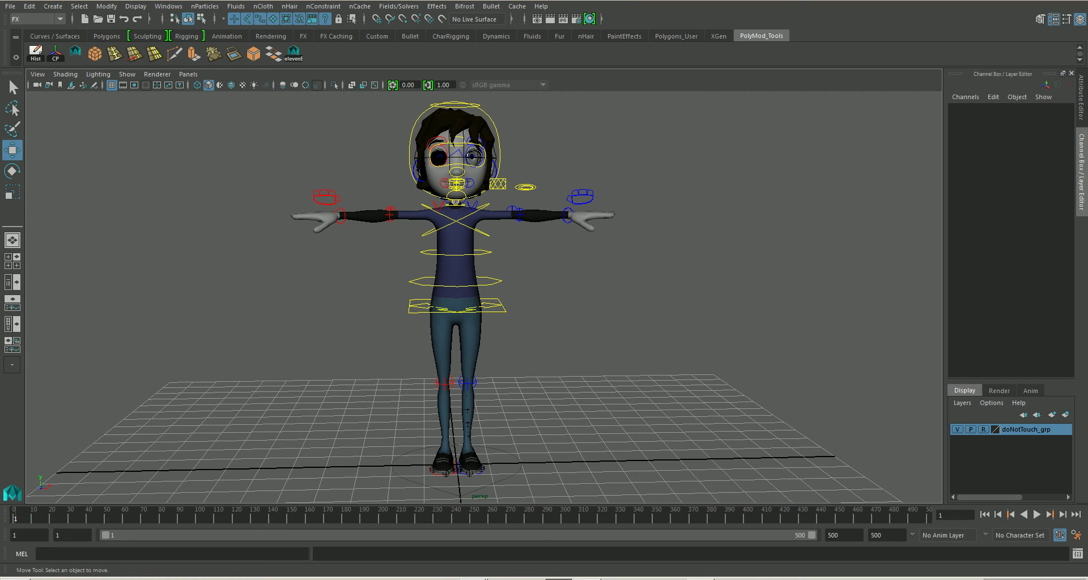
left_click_drag(1087, 154, 662, 13)
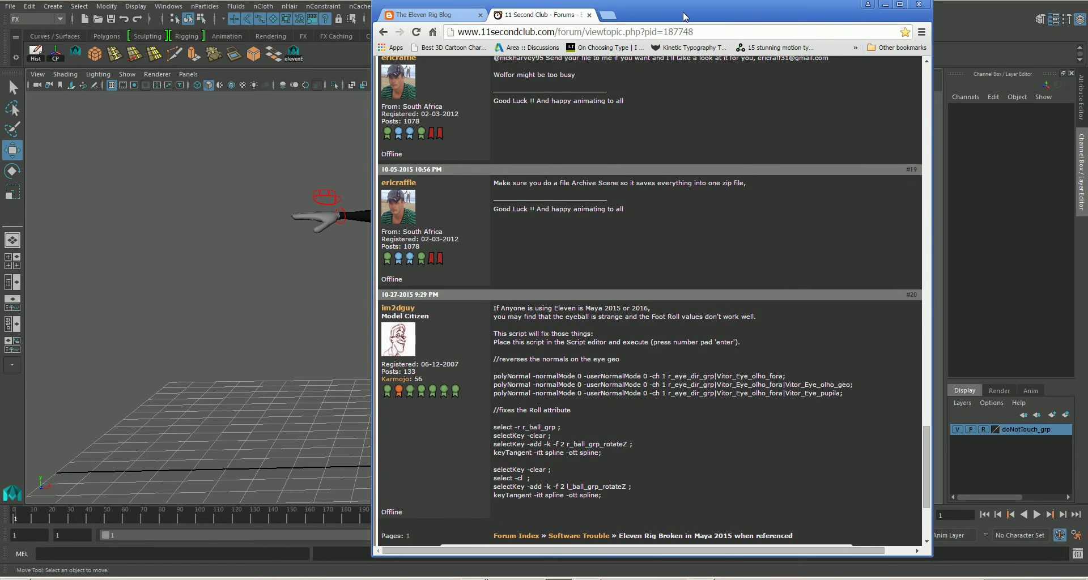
Select and copy post #20's MEL fix script, from //reverses to the last keyTangent line, then return to Maya.
left_click_drag(684, 23, 686, 14)
left_click_drag(928, 447, 936, 472)
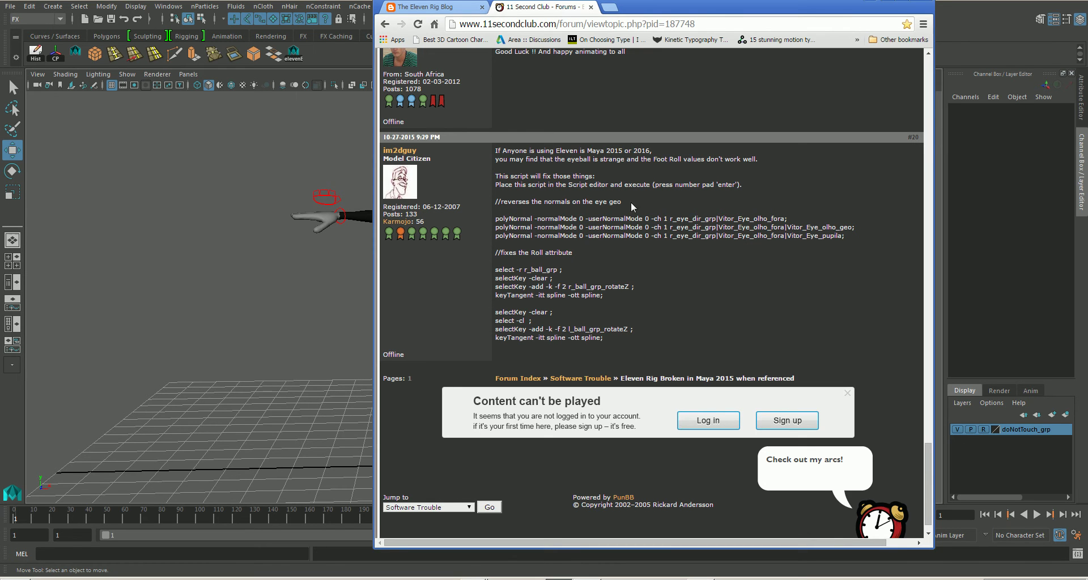
left_click_drag(663, 5, 724, 8)
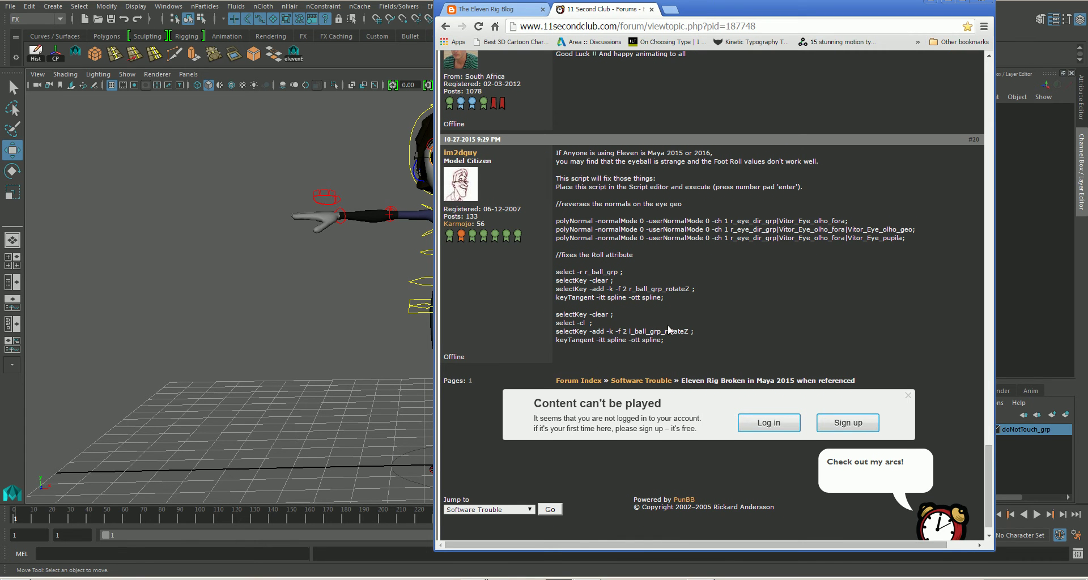
scroll(678, 315, "up", 2)
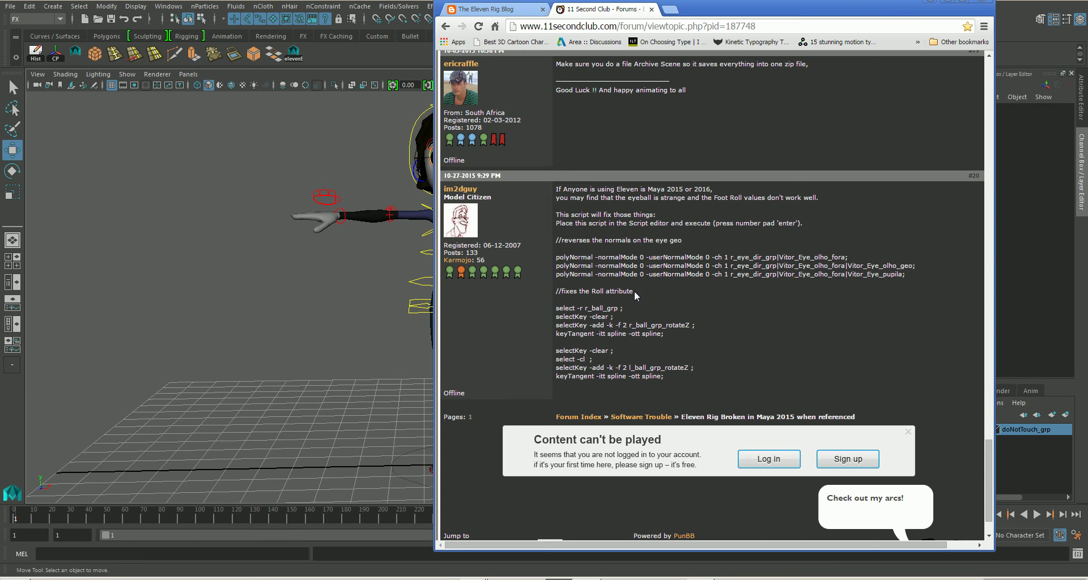
left_click_drag(665, 376, 555, 245)
key("ctrl+c")
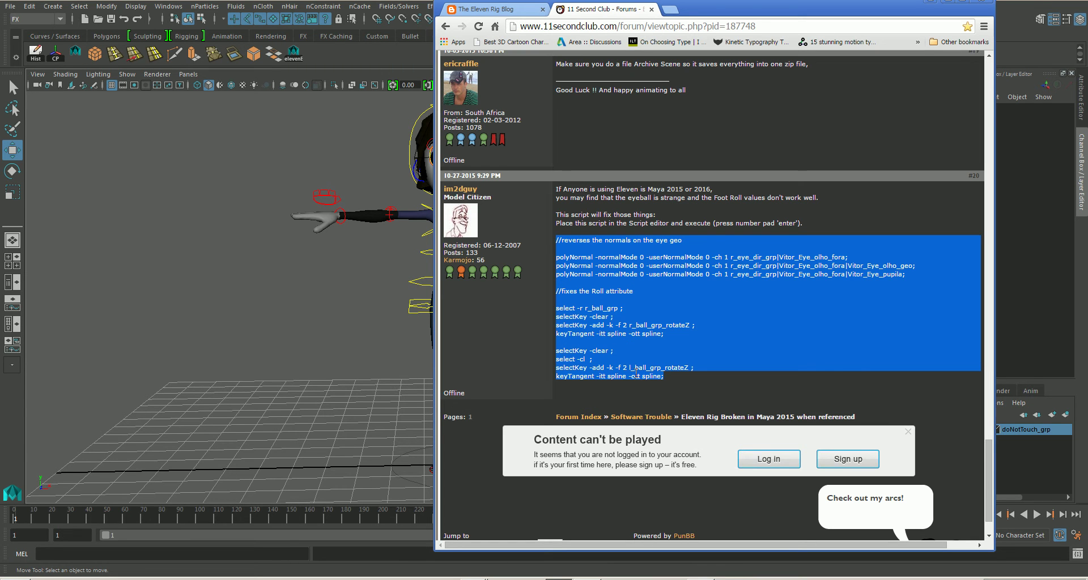
left_click(318, 337)
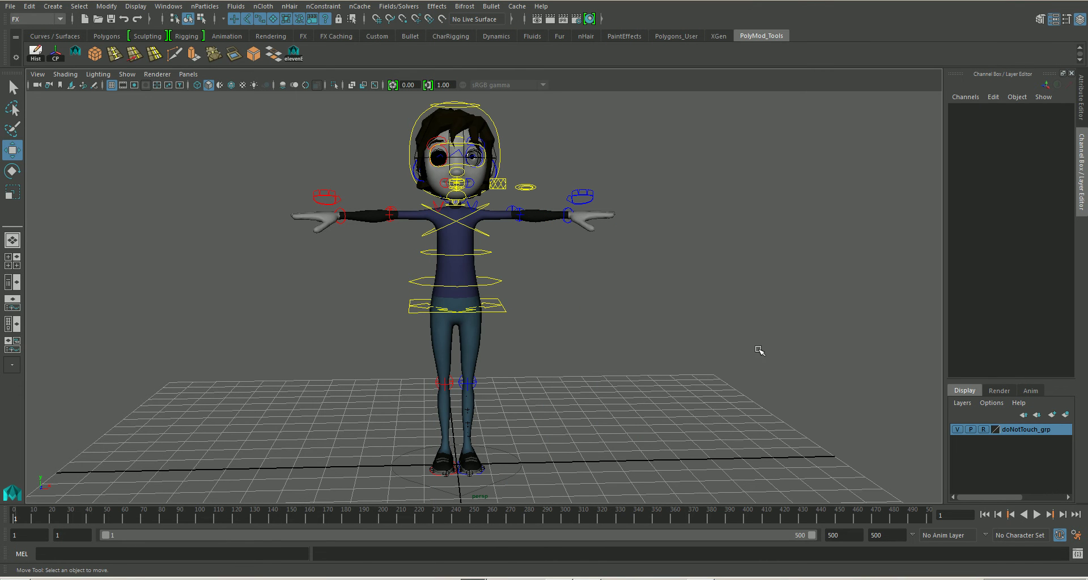
Open Maya's Script Editor and move its window higher over the scene.
left_click(1077, 555)
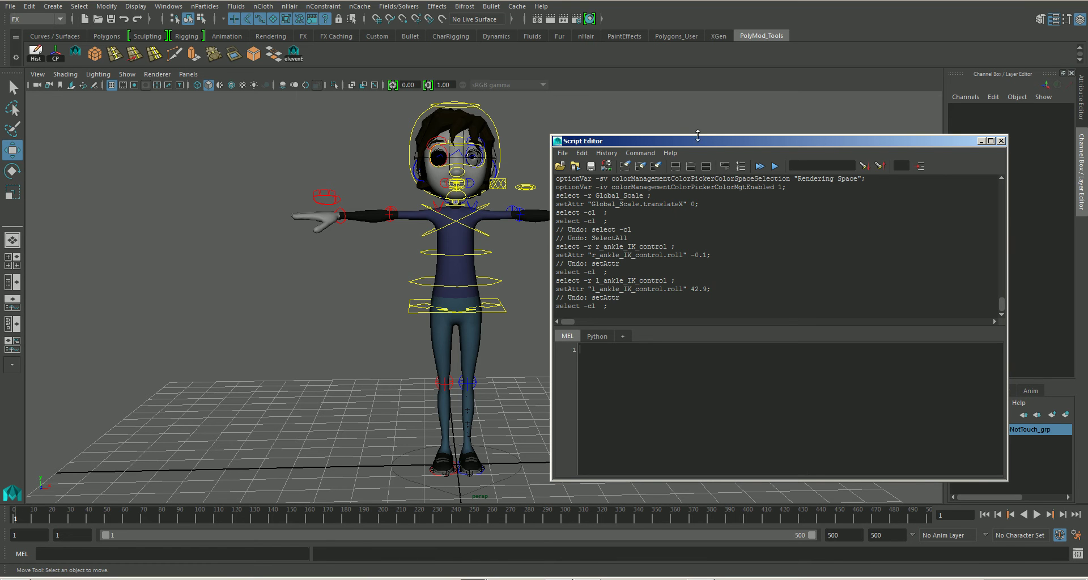
left_click_drag(701, 141, 698, 100)
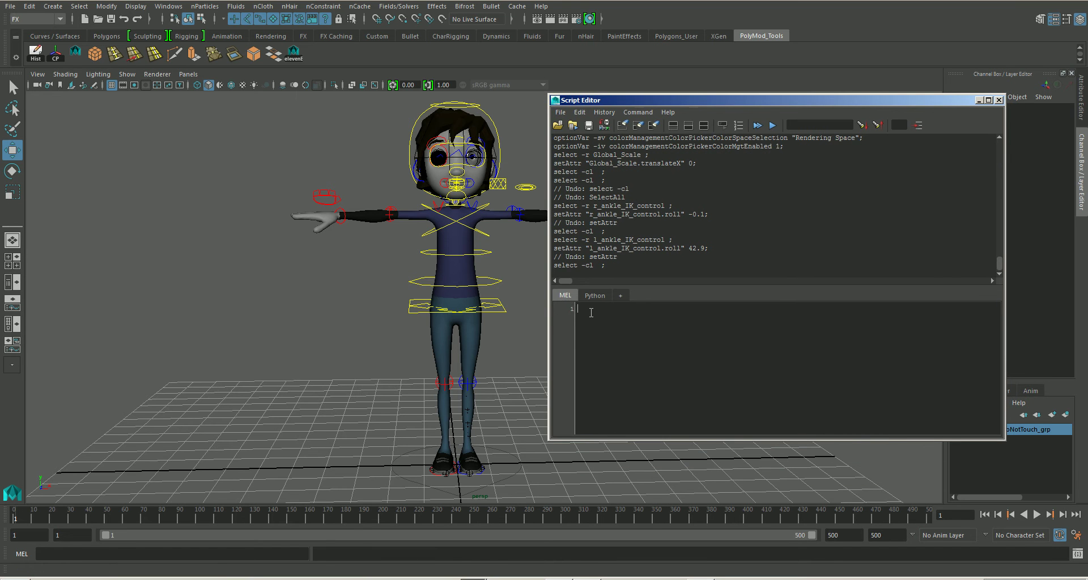
Paste the forum fix script into the MEL tab and execute it, returning Result: 1.
key("ctrl+v")
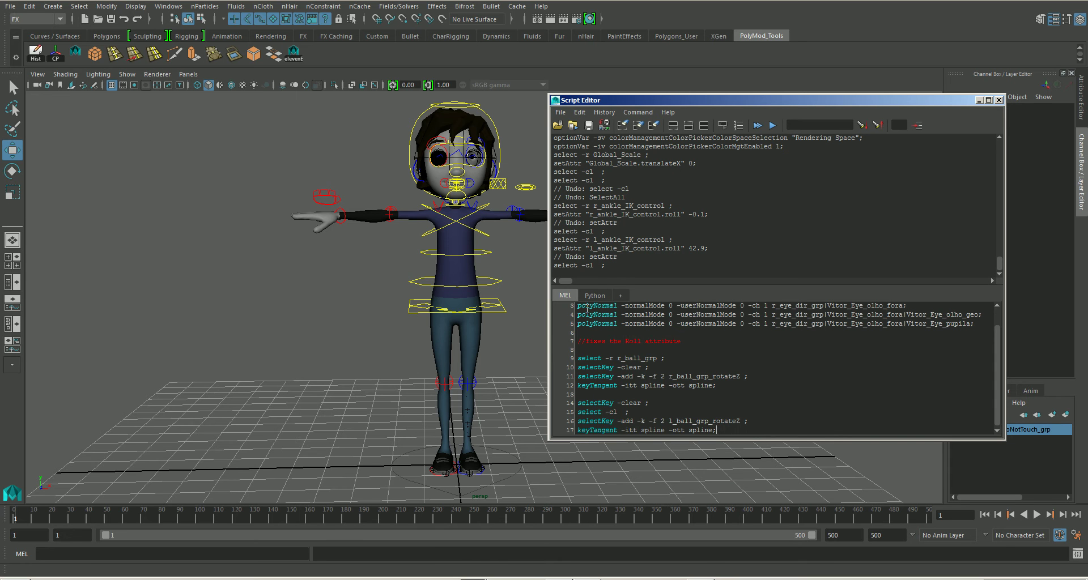
scroll(718, 346, "up", 1)
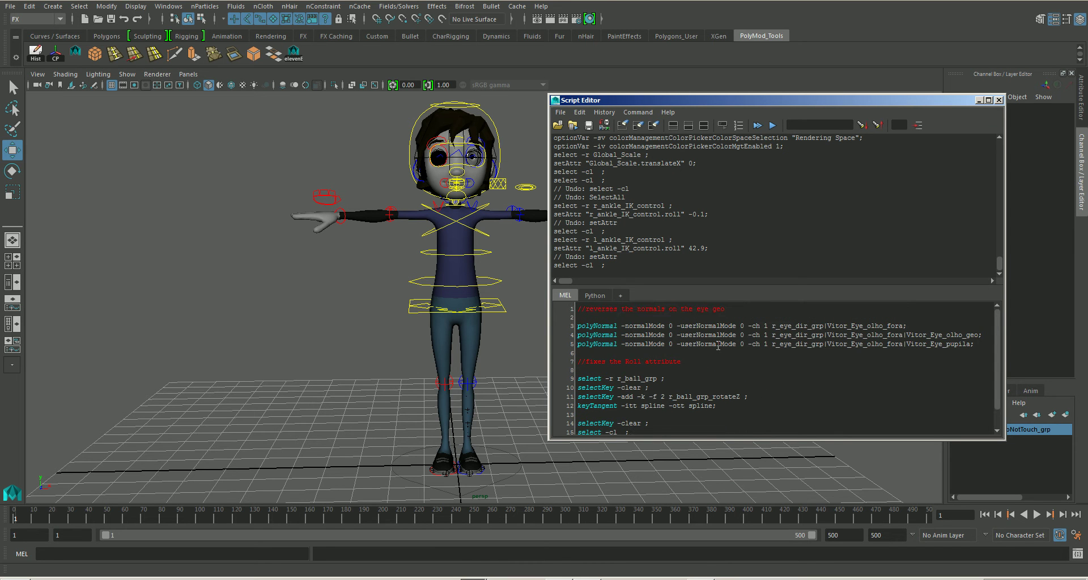
scroll(718, 346, "down", 1)
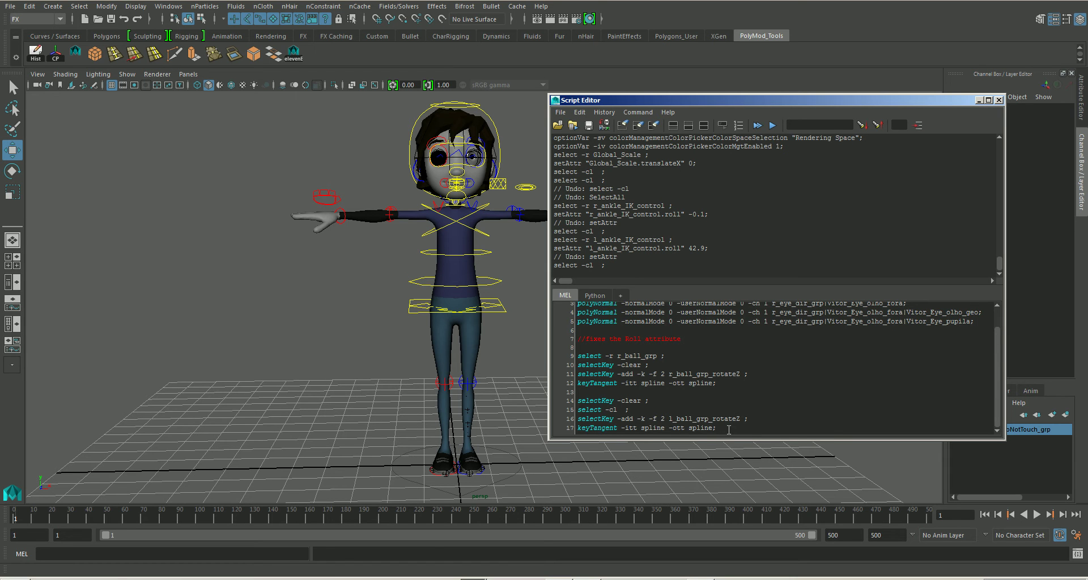
key("ctrl+Return")
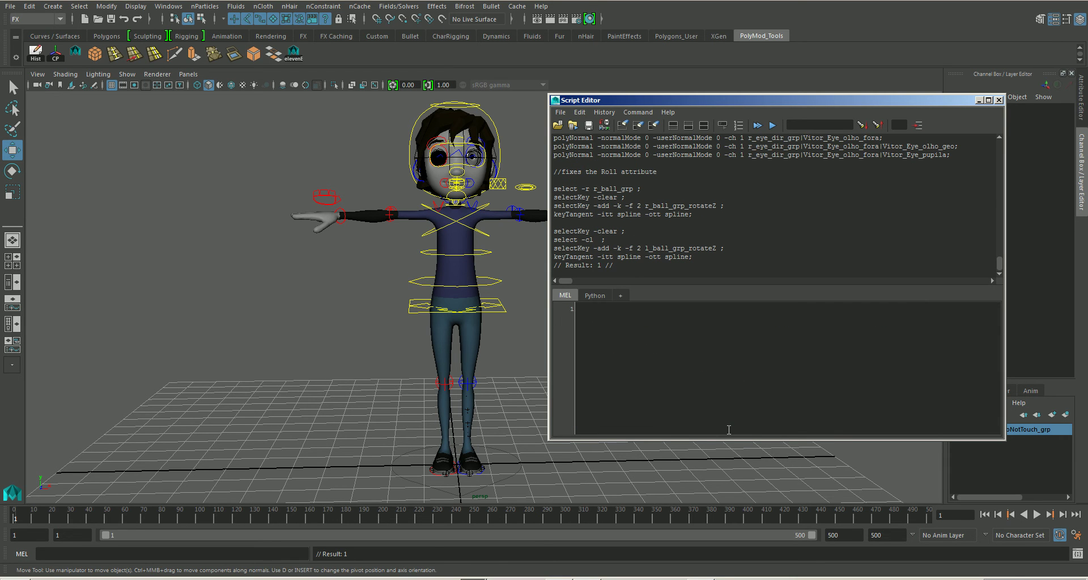
Test Roll on the right ankle IK control after the fix, then undo it back to 0.
left_click(411, 365)
left_click_drag(402, 365, 468, 391, "alt")
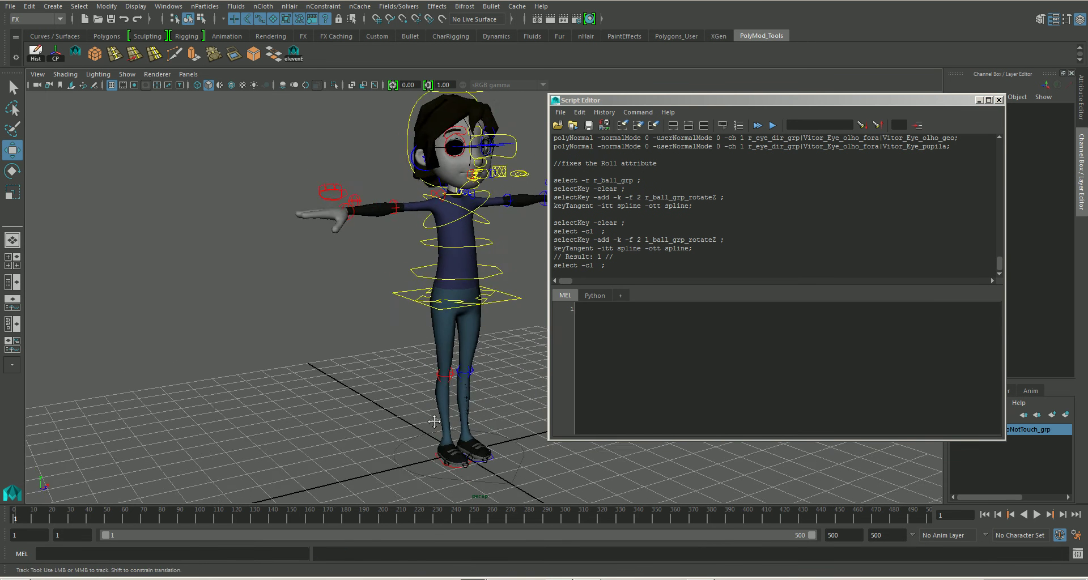
scroll(431, 368, "up", 5)
left_click(383, 419)
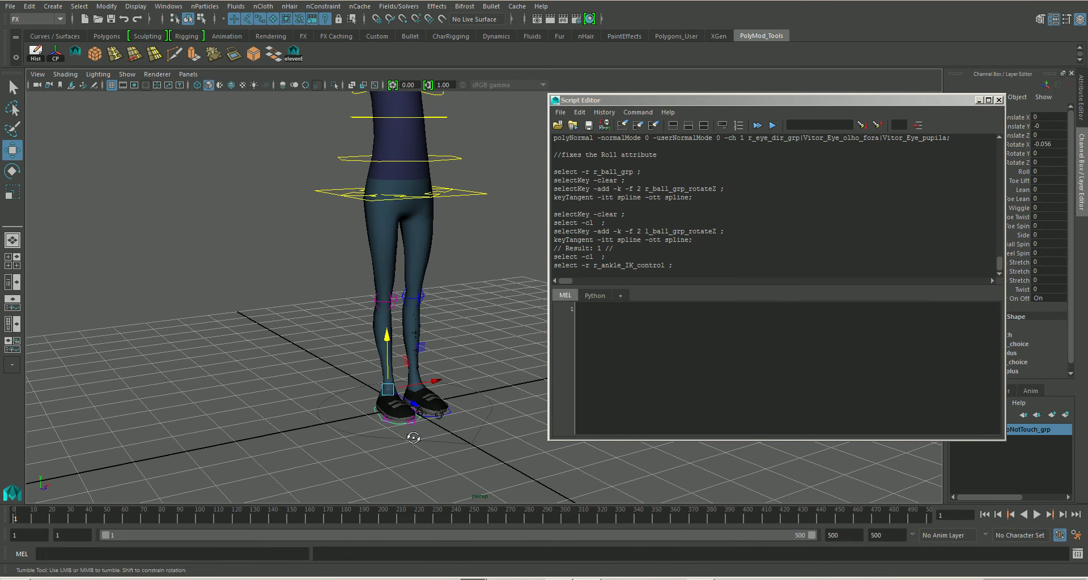
mouse_move(413, 437)
left_mouse_down("alt")
mouse_move(396, 430)
mouse_move(405, 439)
left_mouse_up("alt")
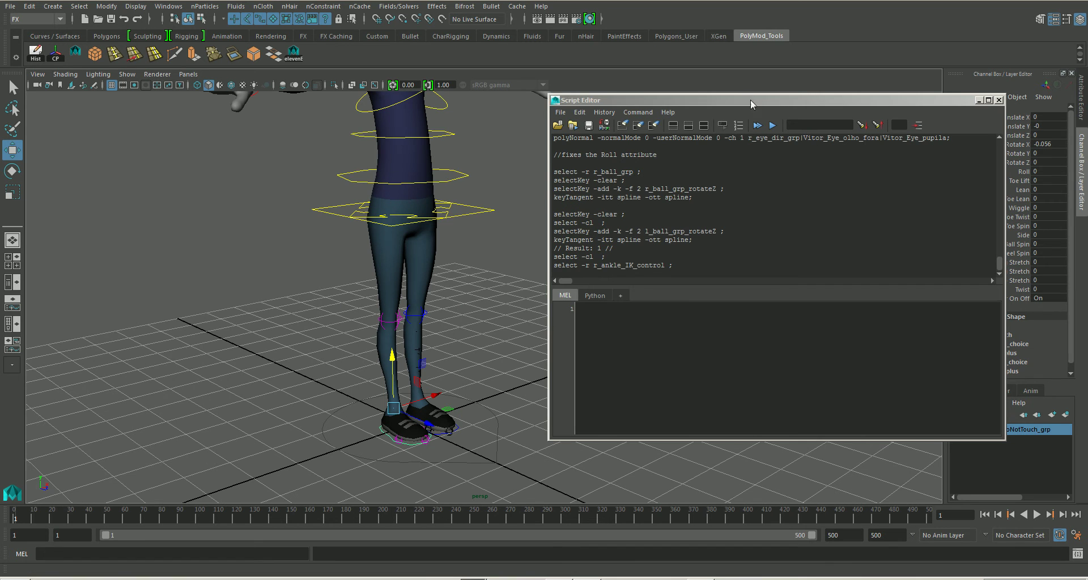
left_click_drag(752, 102, 686, 35)
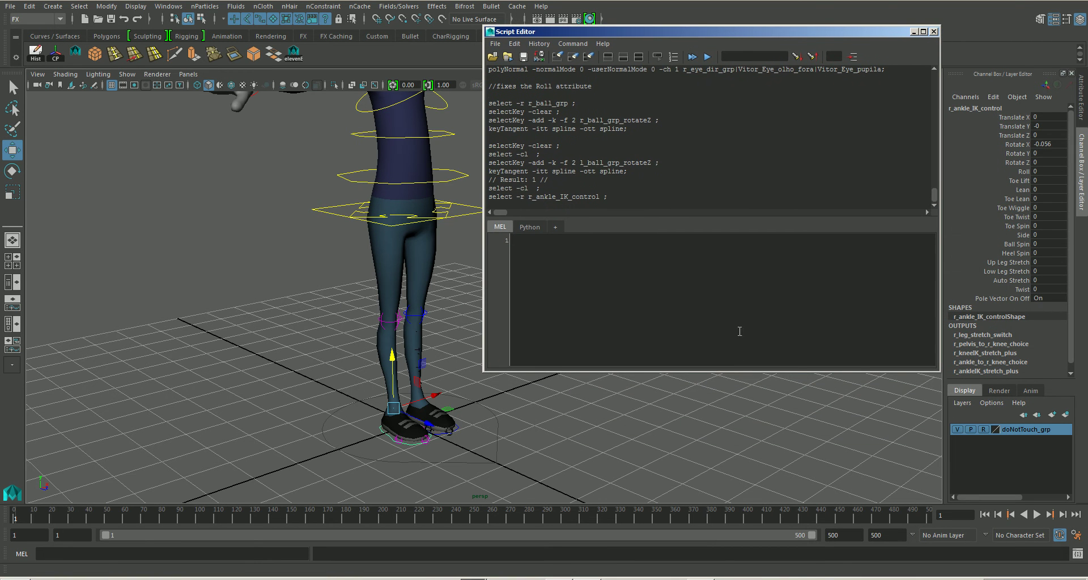
left_click_drag(470, 410, 610, 399, "alt")
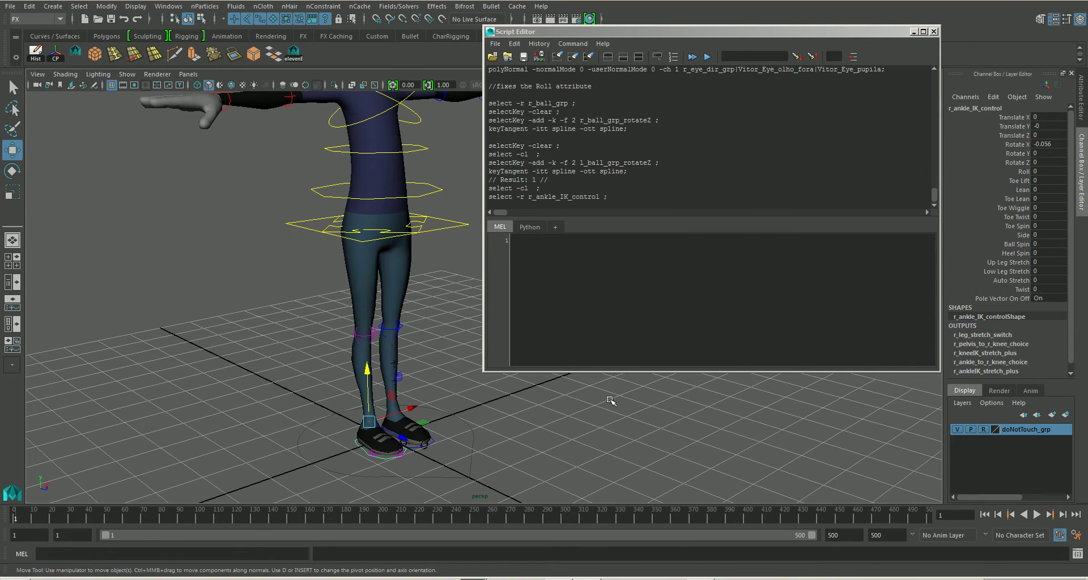
left_click(1023, 171)
middle_click_drag(615, 446, 694, 440)
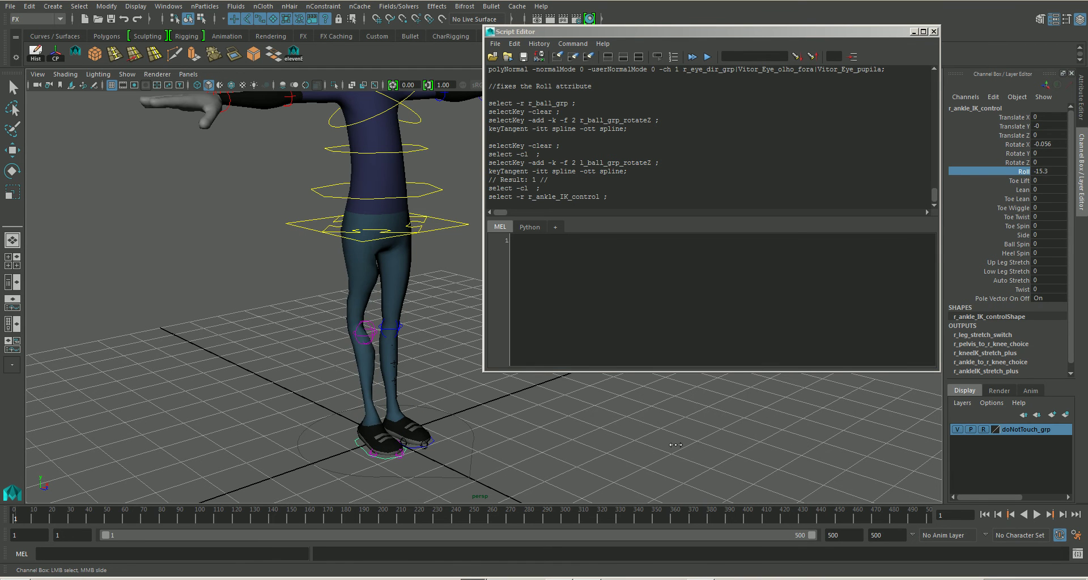
key("ctrl+z")
Test Roll on the left ankle IK control, undo it to 0, and lower the Script Editor.
left_click(449, 447)
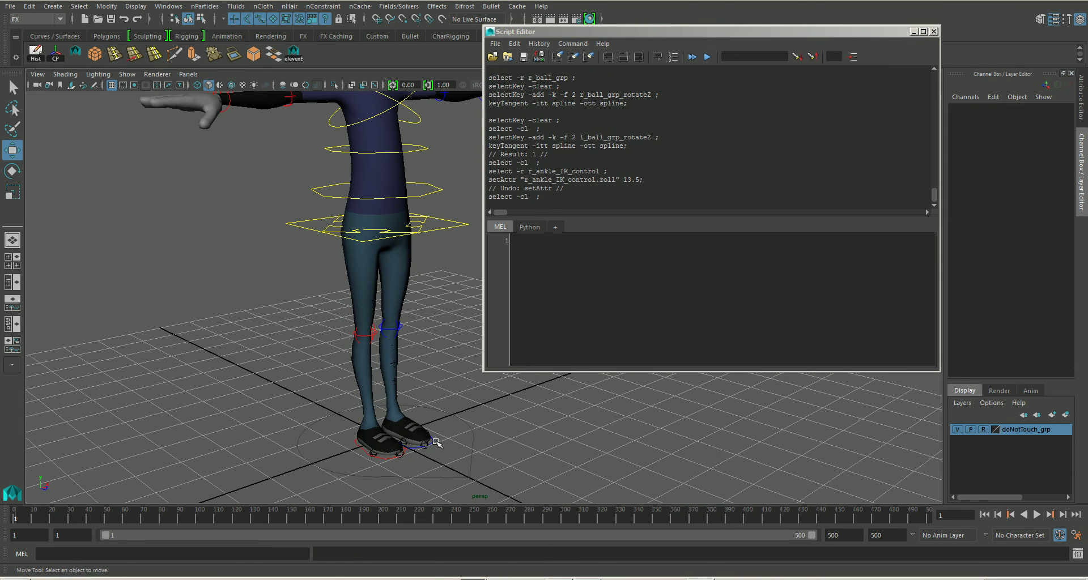
left_click(432, 439)
key("w")
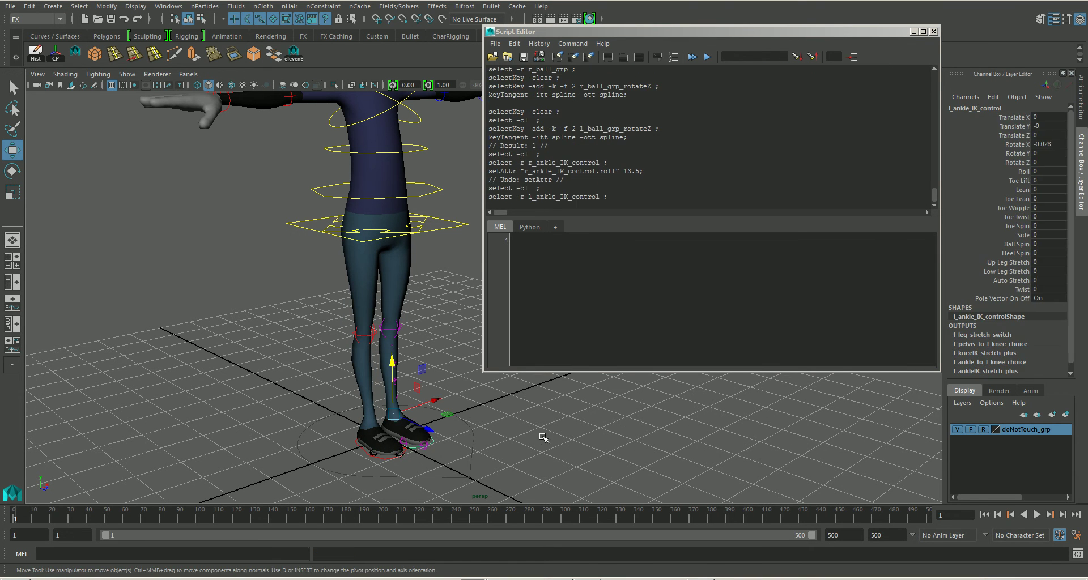
left_click(1024, 171)
middle_click_drag(712, 439, 554, 442)
key("ctrl+z")
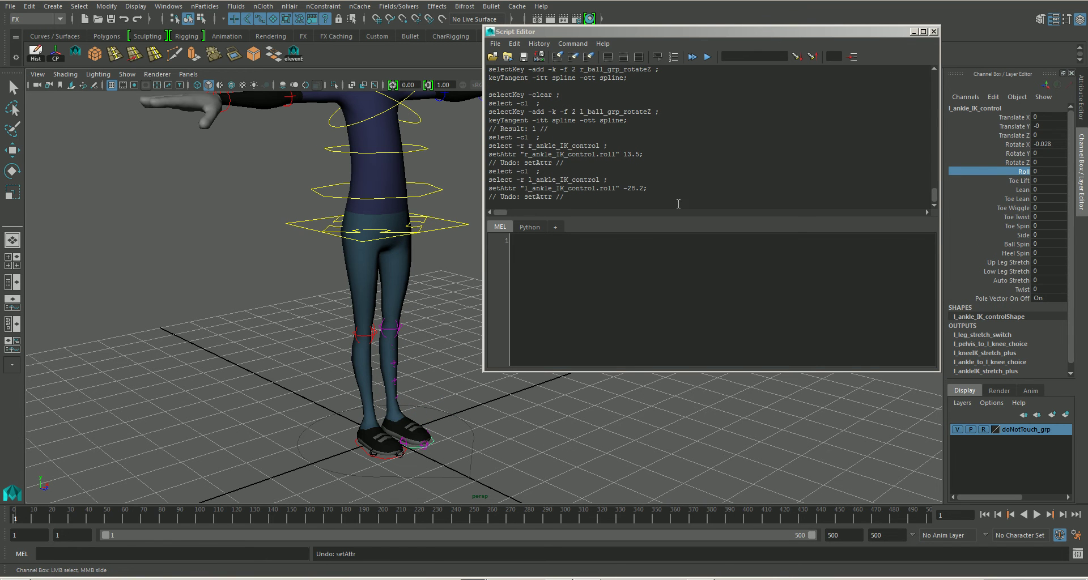
left_click_drag(709, 31, 717, 97)
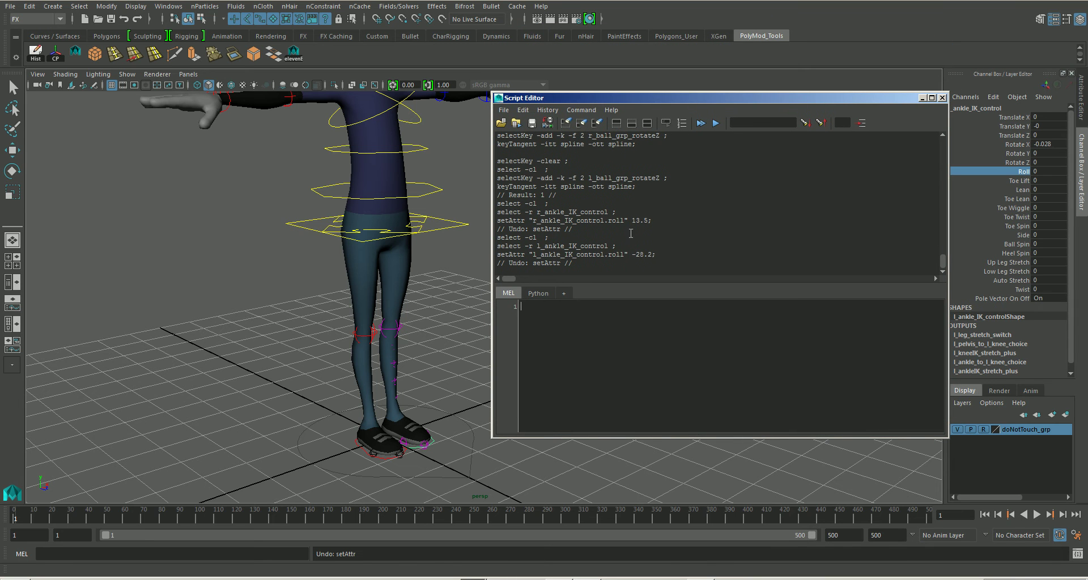
Paste the fix script again and delete the Roll-fix lines below the polyNormal commands.
key("ctrl+v")
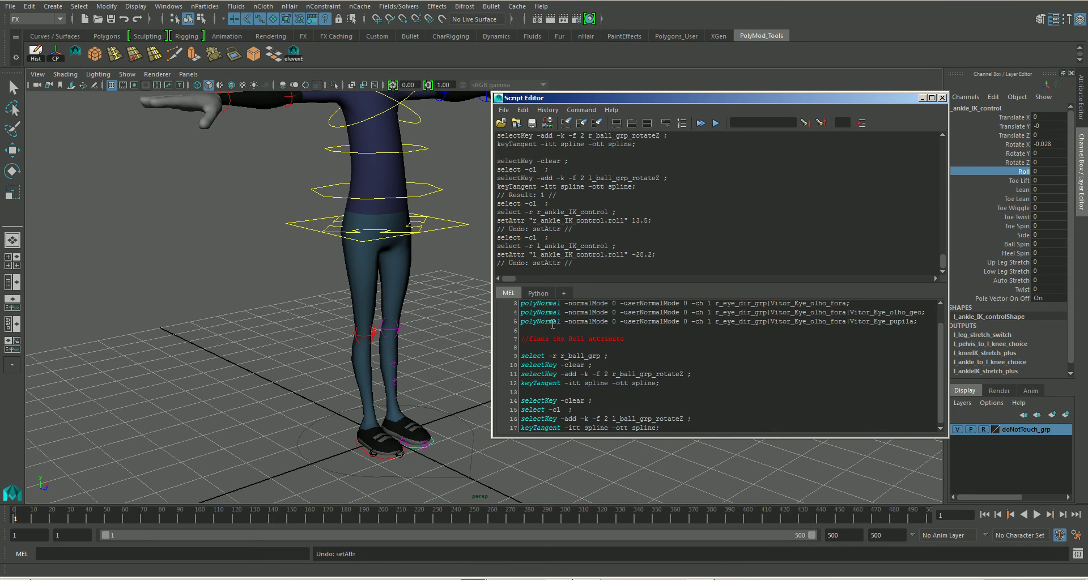
scroll(568, 345, "down", 1)
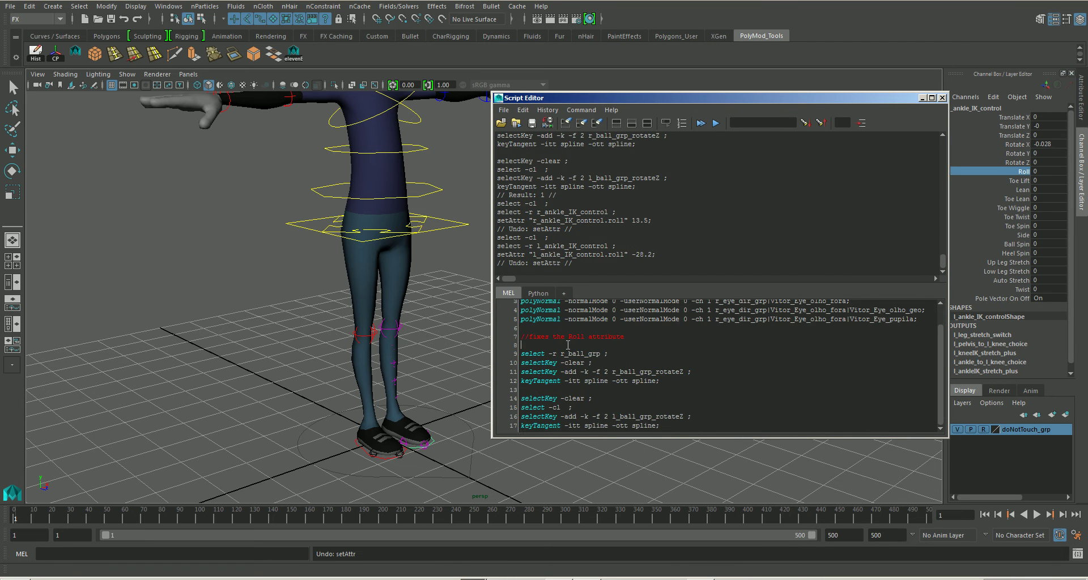
left_click_drag(523, 340, 655, 433)
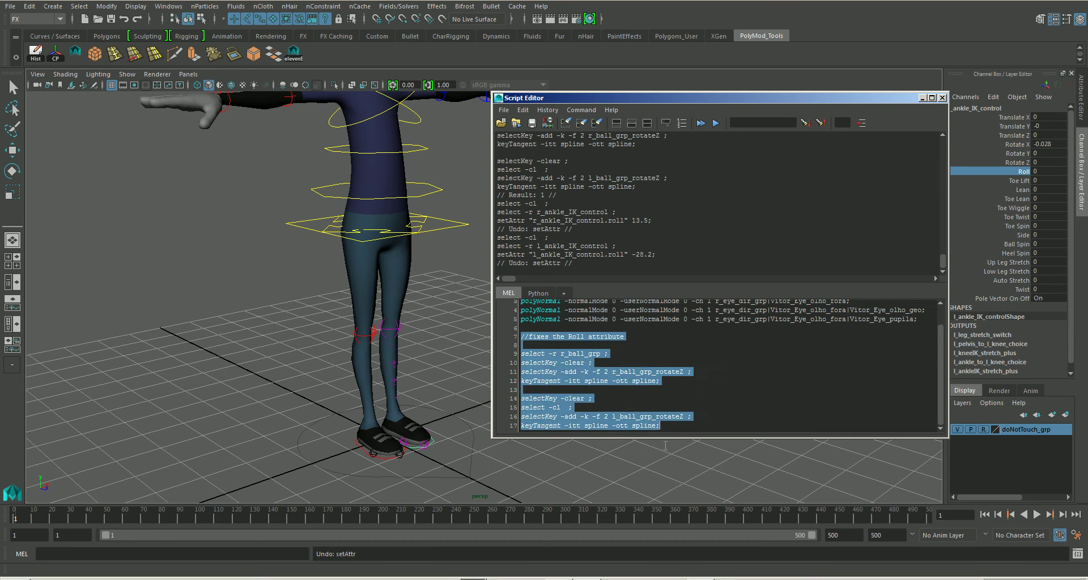
key("BackSpace")
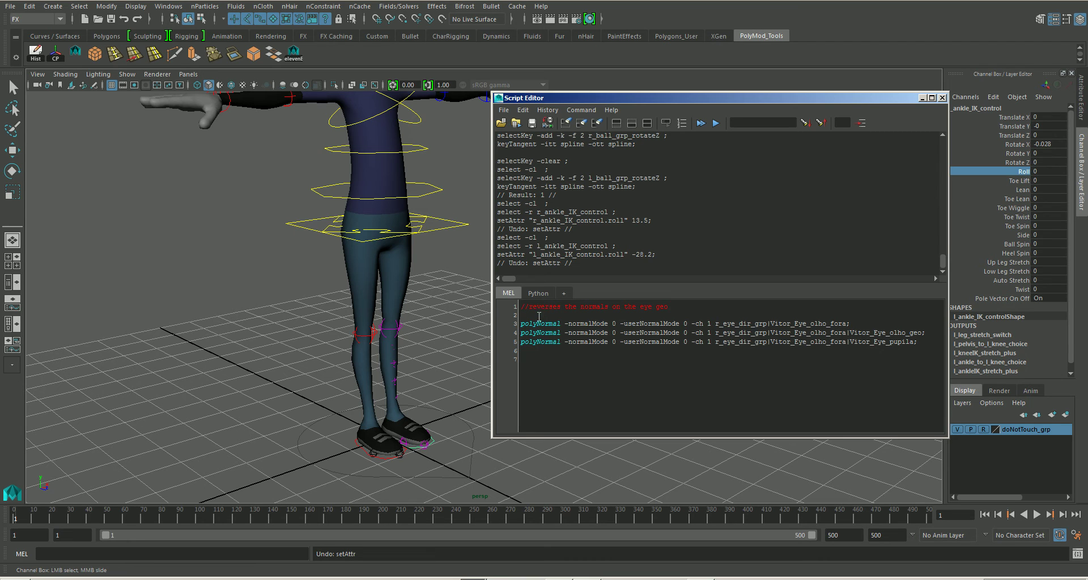
Run the three remaining polyNormal commands, returning Result: polyNormal7.
left_click(921, 343)
scroll(471, 380, "down", 5)
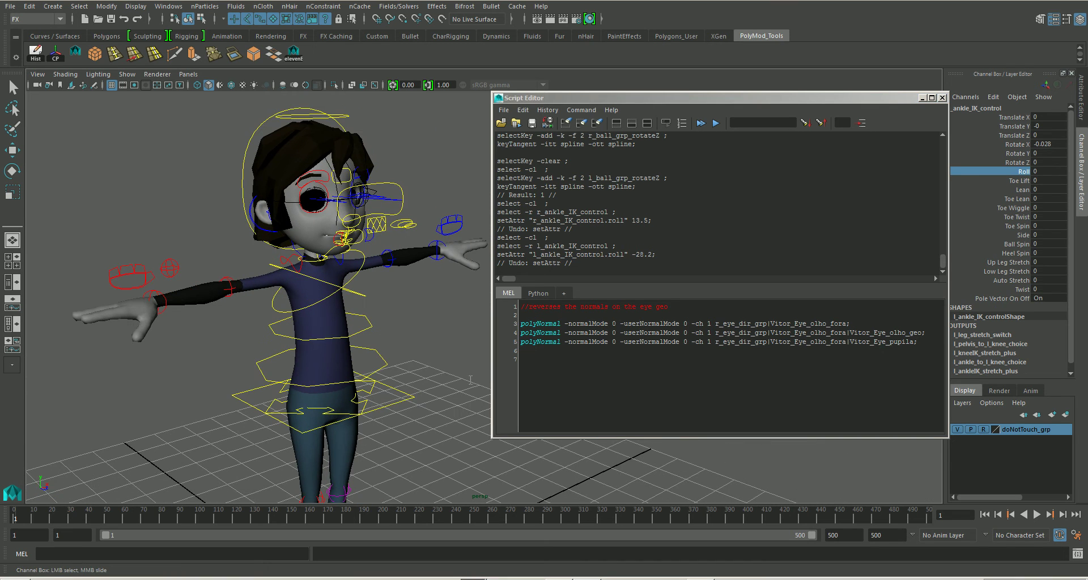
left_click(921, 340)
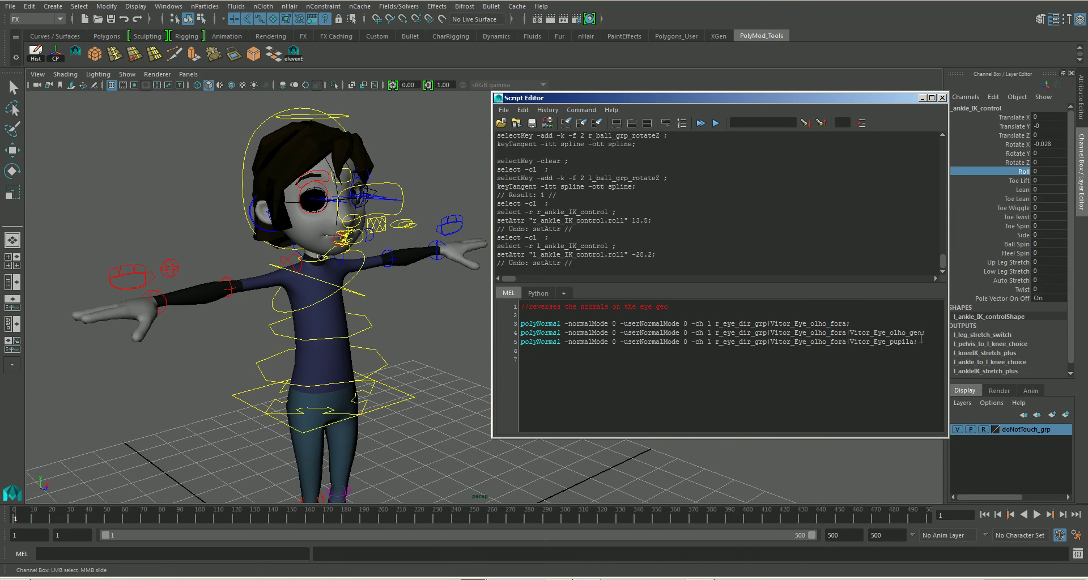
key("ctrl+Return")
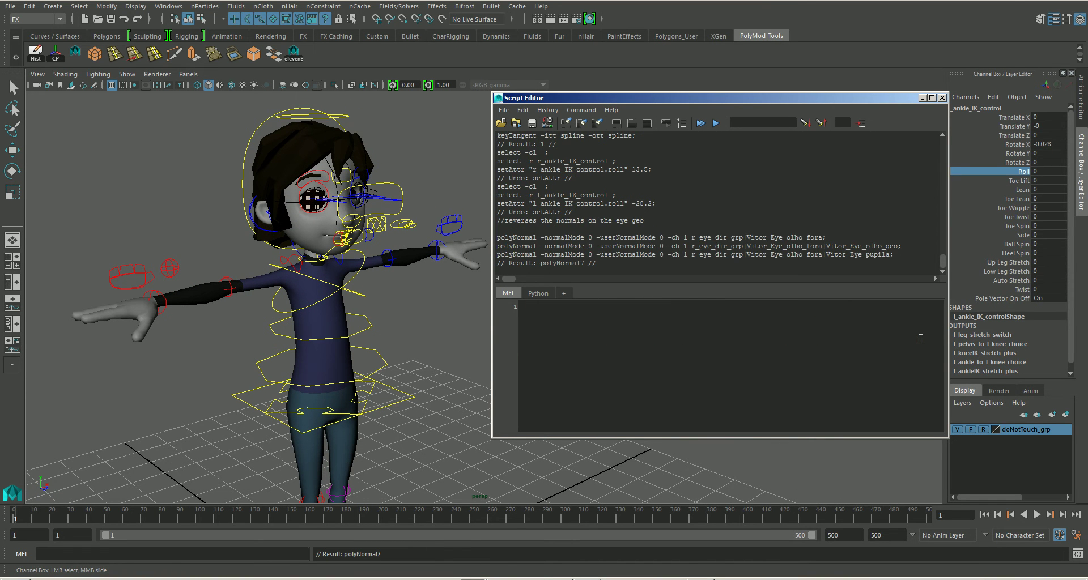
Clear the selection and paste the full fix script back into the MEL tab.
left_click(126, 193)
key("w")
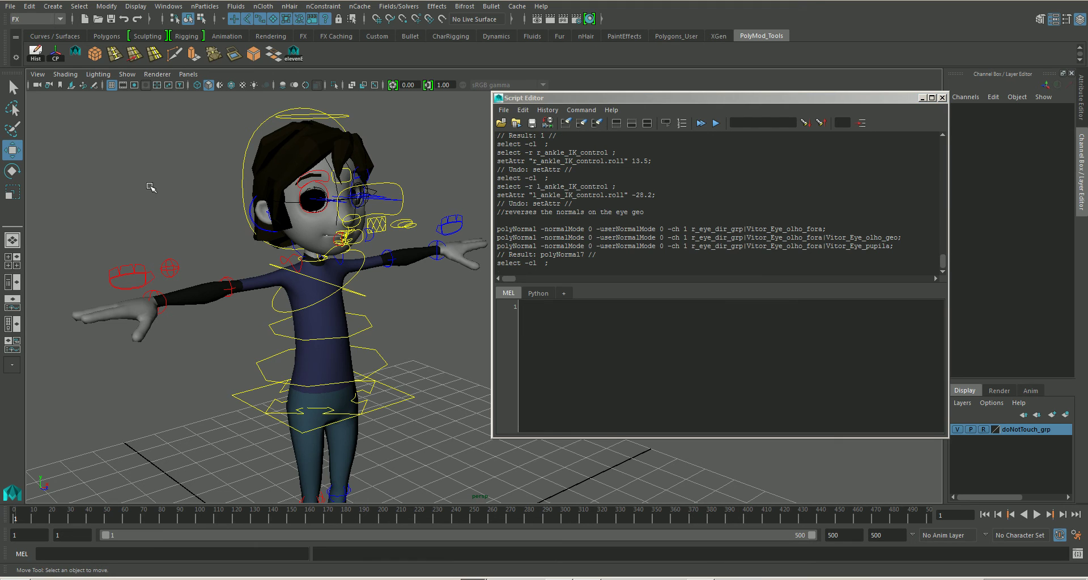
left_click(532, 309)
key("ctrl+v")
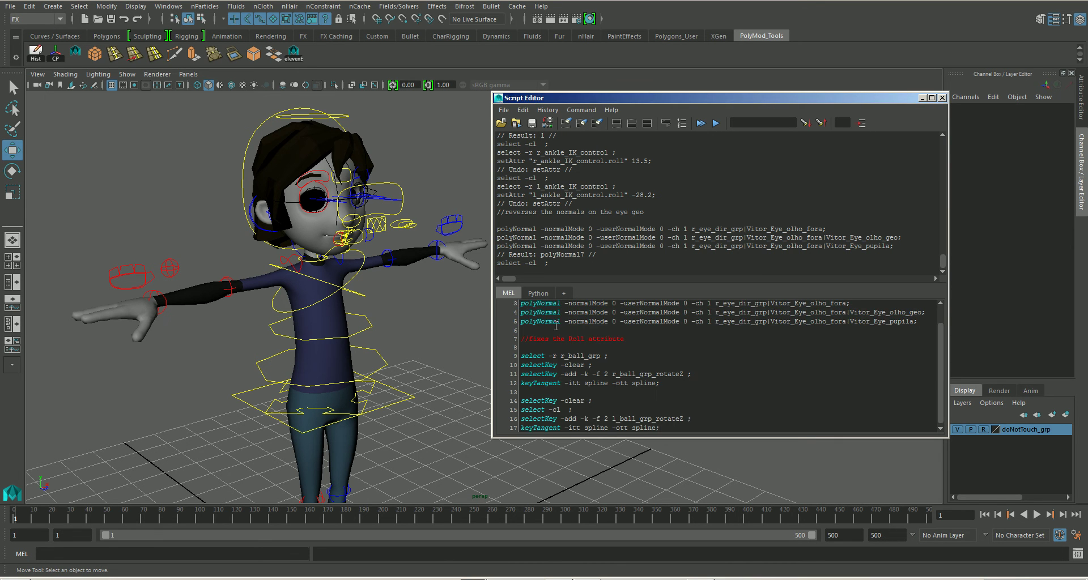
Undo three times in the scene to revert the eye-normal reversal and the ankle selection.
left_click(165, 177)
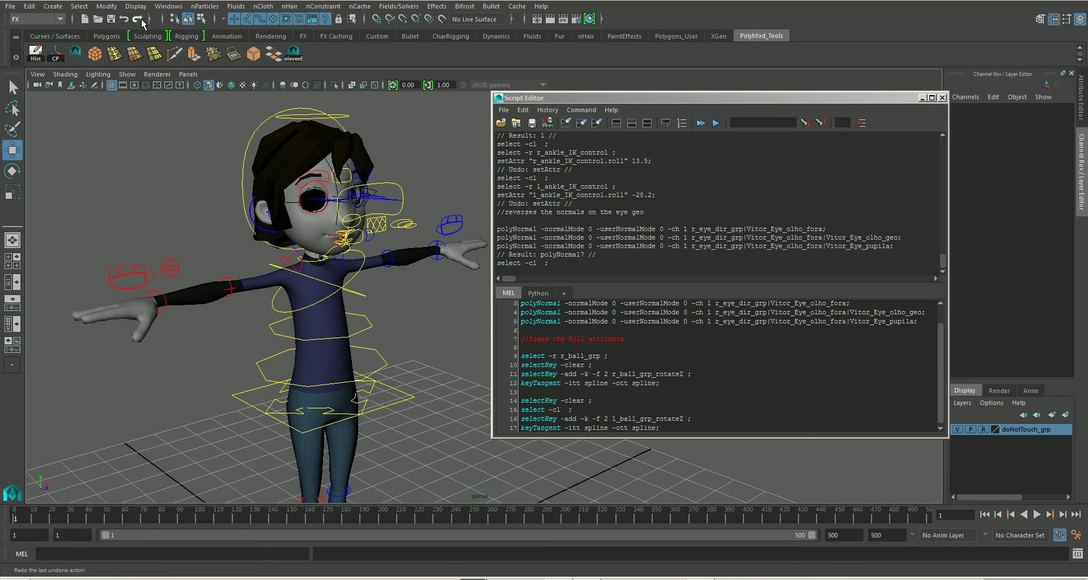
key("ctrl+z")
key("ctrl+z")
key("ctrl+z")
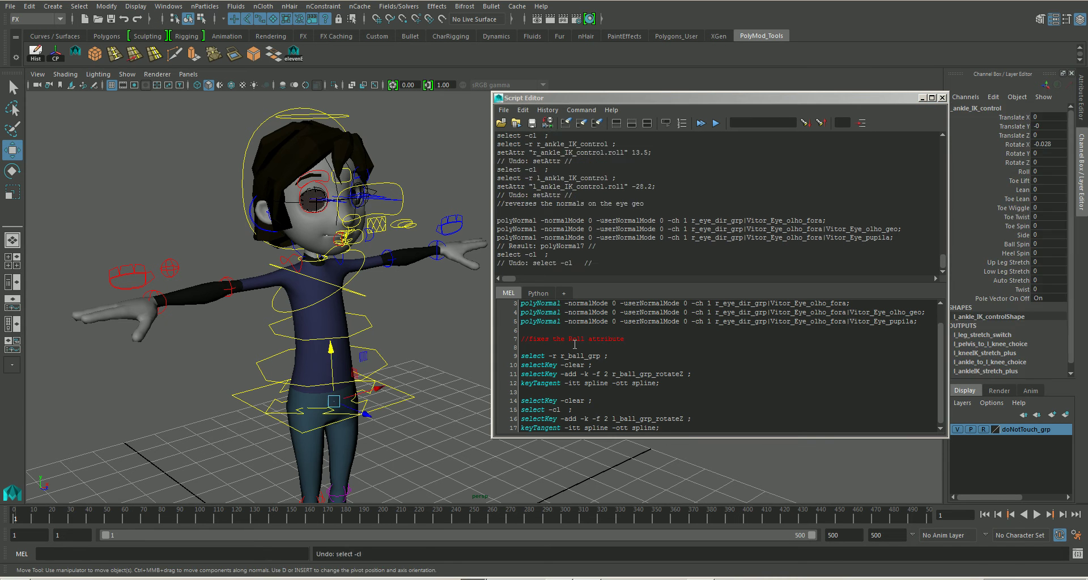
key("ctrl+z")
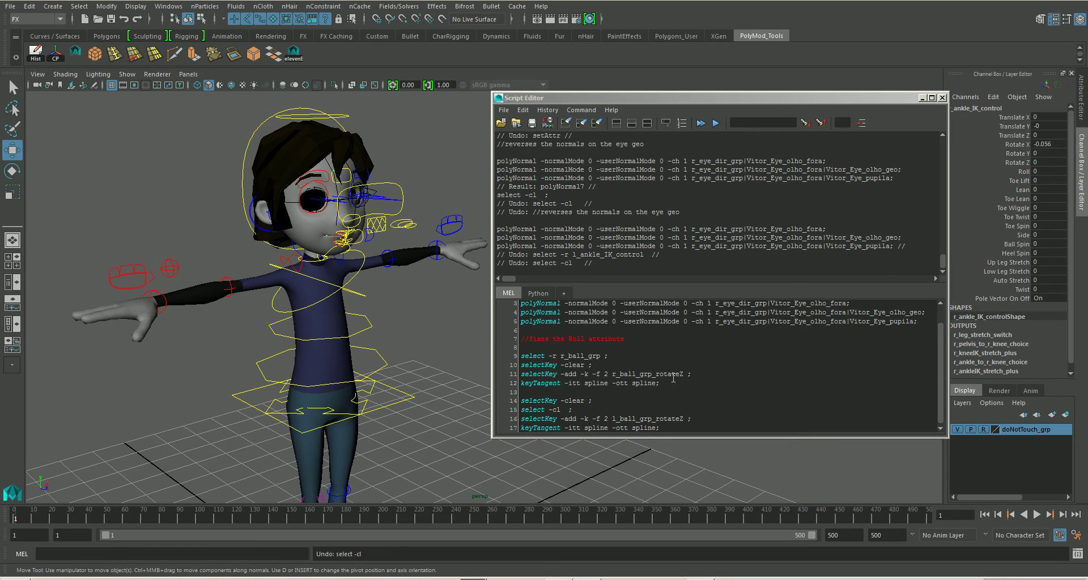
key("ctrl+z")
key("ctrl+z")
key("ctrl+z")
key("ctrl+z")
key("ctrl+z")
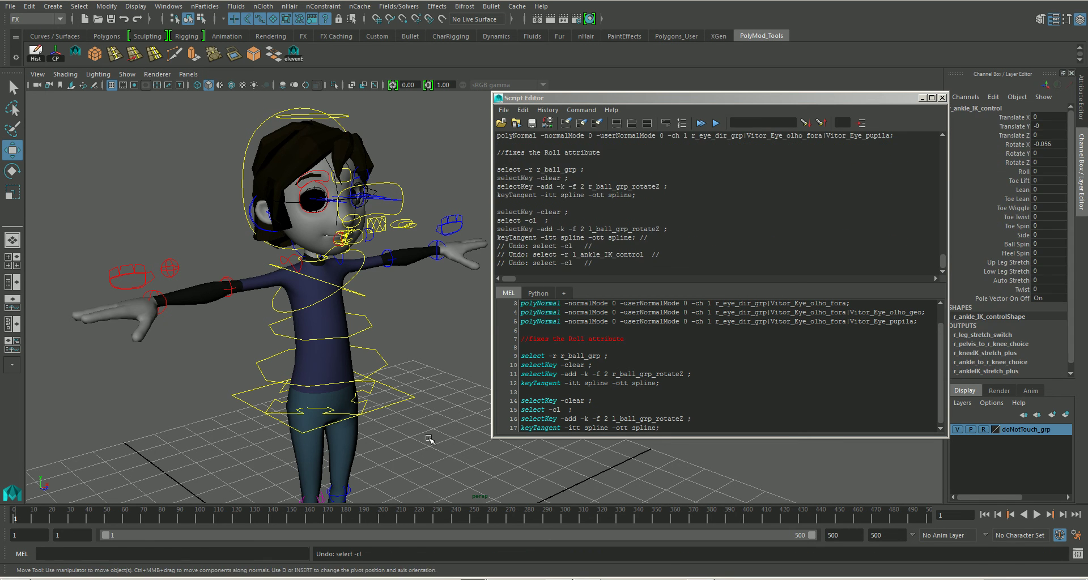
Frame and select the right ankle IK control, test its Roll, then undo.
key("f")
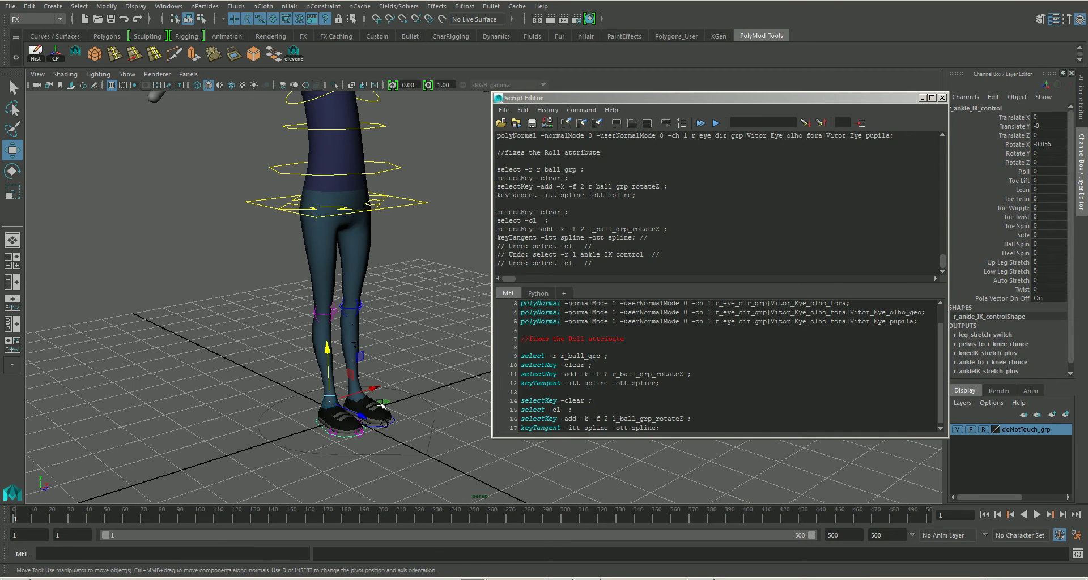
left_click(327, 454)
left_click(321, 429)
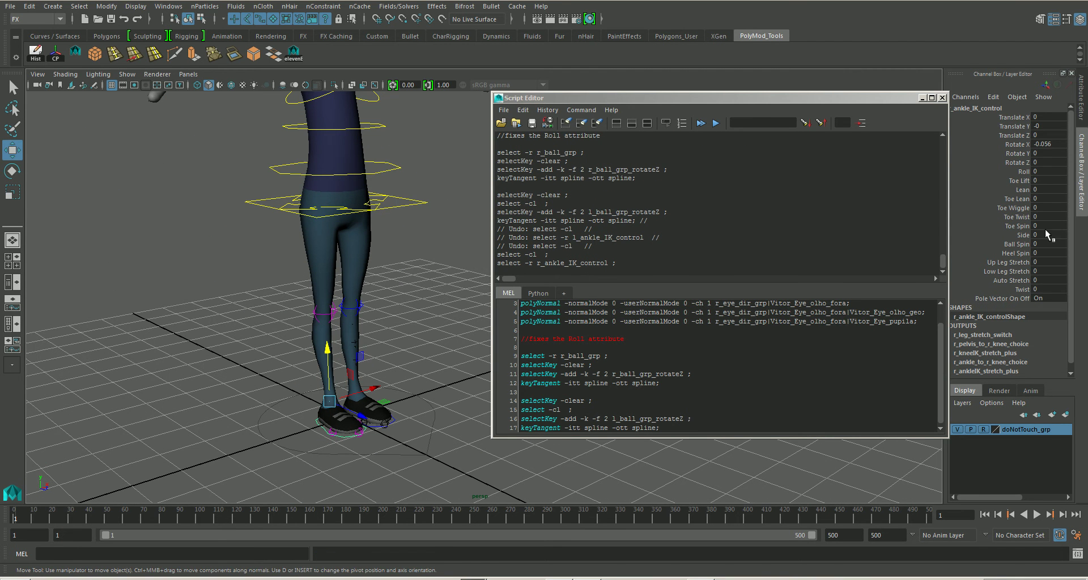
left_click(1024, 172)
middle_click_drag(567, 459, 631, 484)
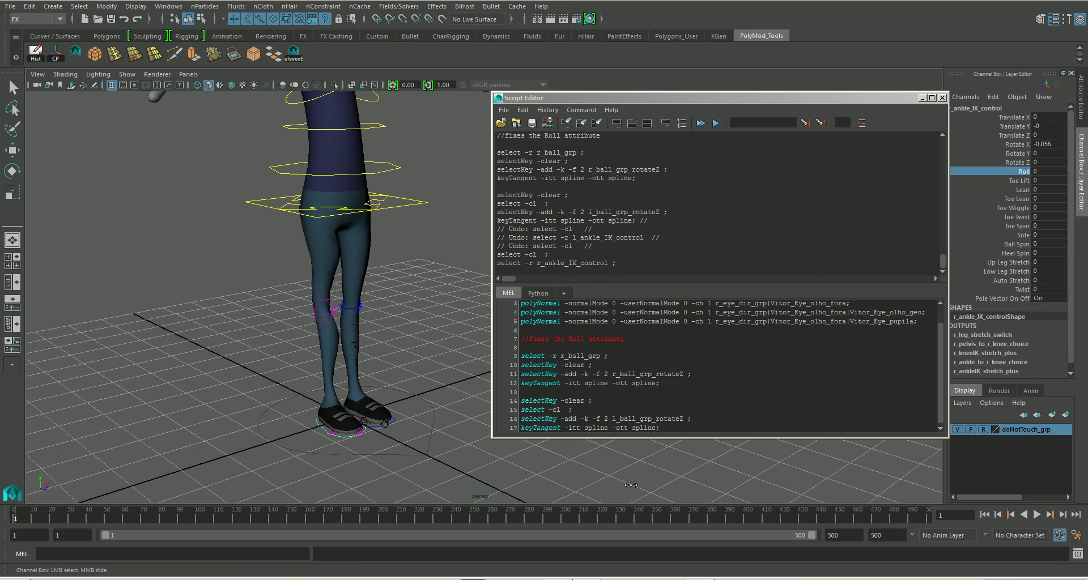
key("ctrl+z")
Delete the eye-normals lines 1–5 from the MEL input, keeping only the Roll-fix commands.
left_click(624, 356)
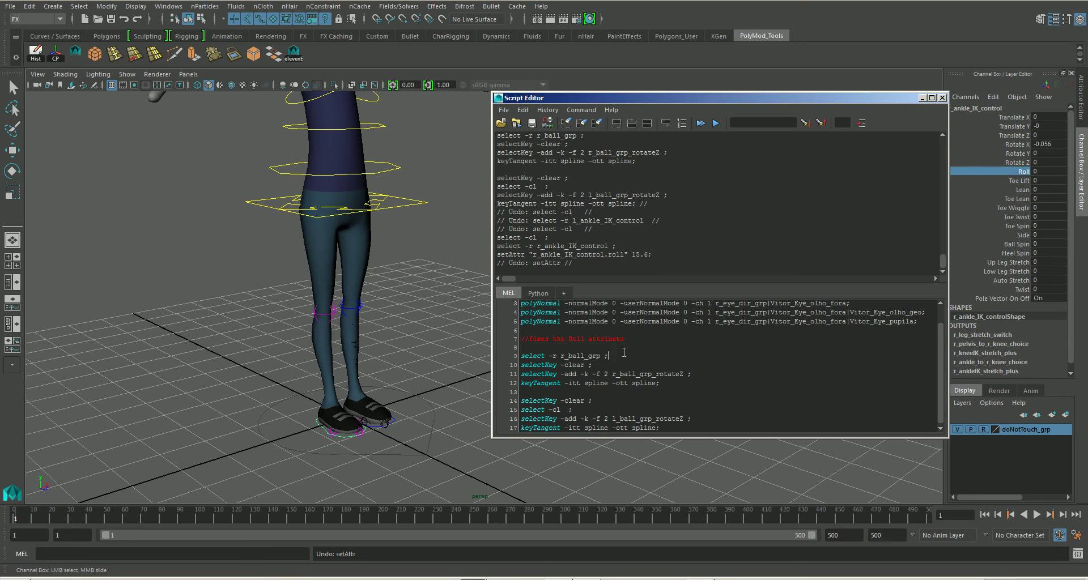
scroll(629, 356, "up", 1)
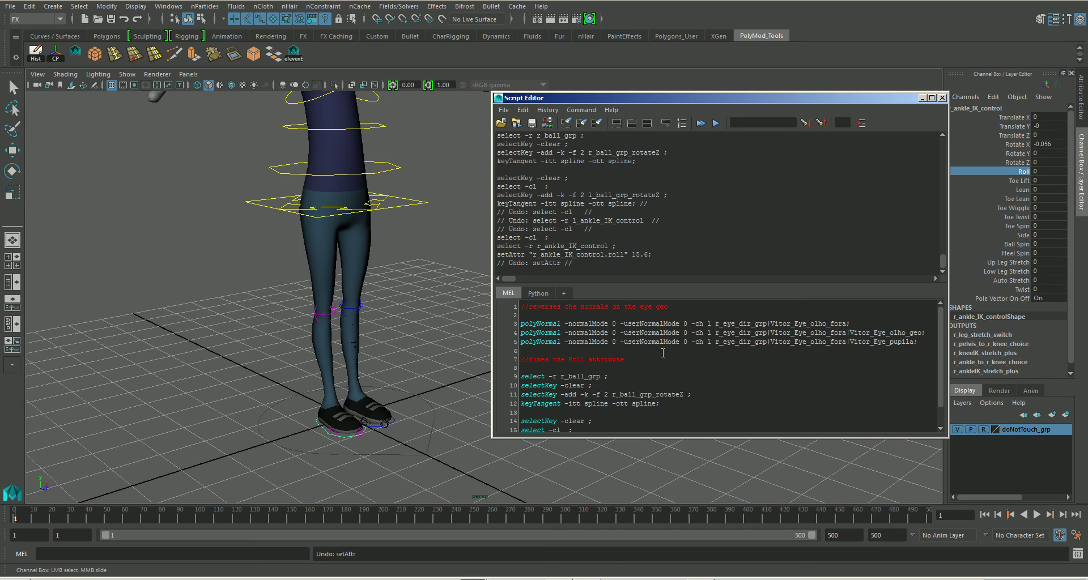
left_click_drag(918, 343, 515, 307)
key("ctrl+c")
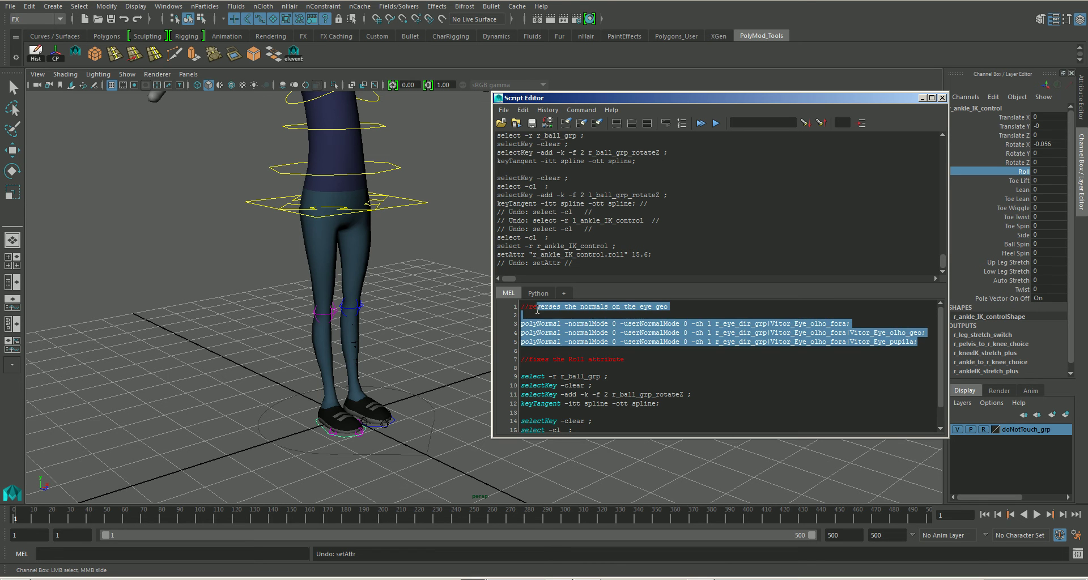
key("BackSpace")
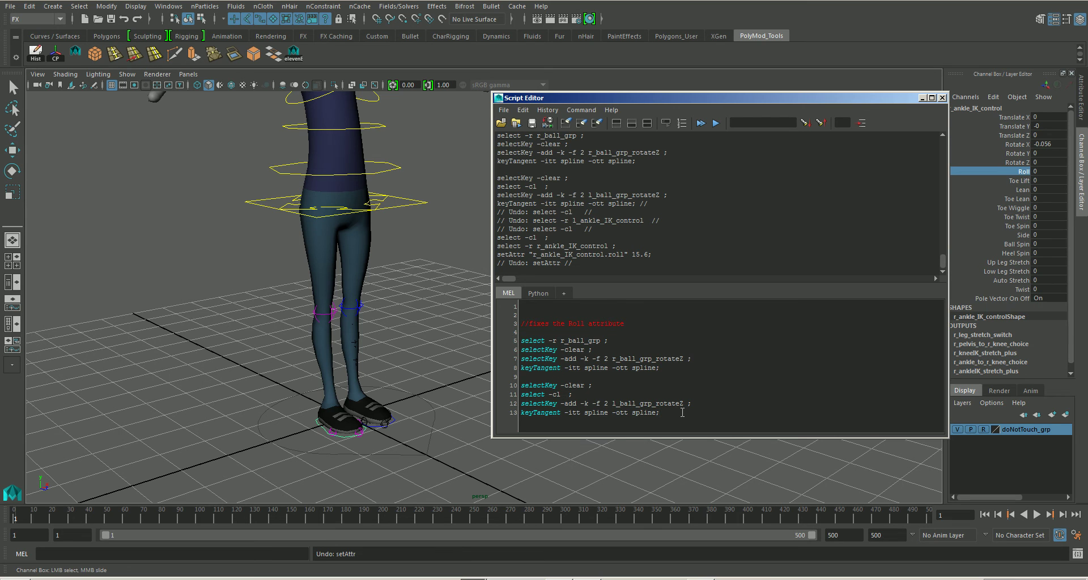
Run the Roll-attribute fix script, then test-roll the right ankle IK control and undo it.
key("ctrl+Return")
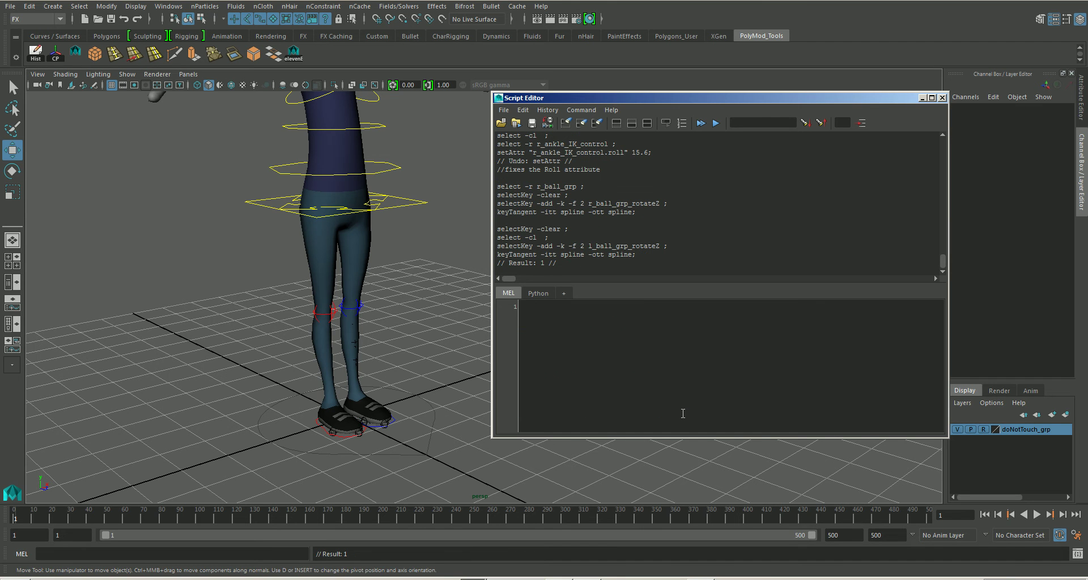
key("w")
left_click(333, 433)
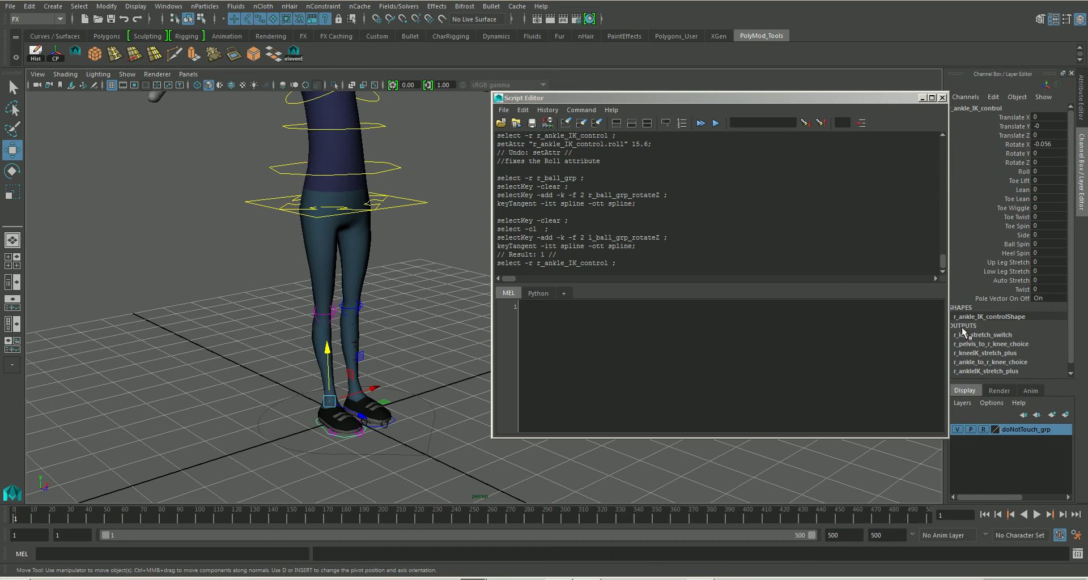
left_click_drag(861, 105, 817, 92)
left_click(1023, 171)
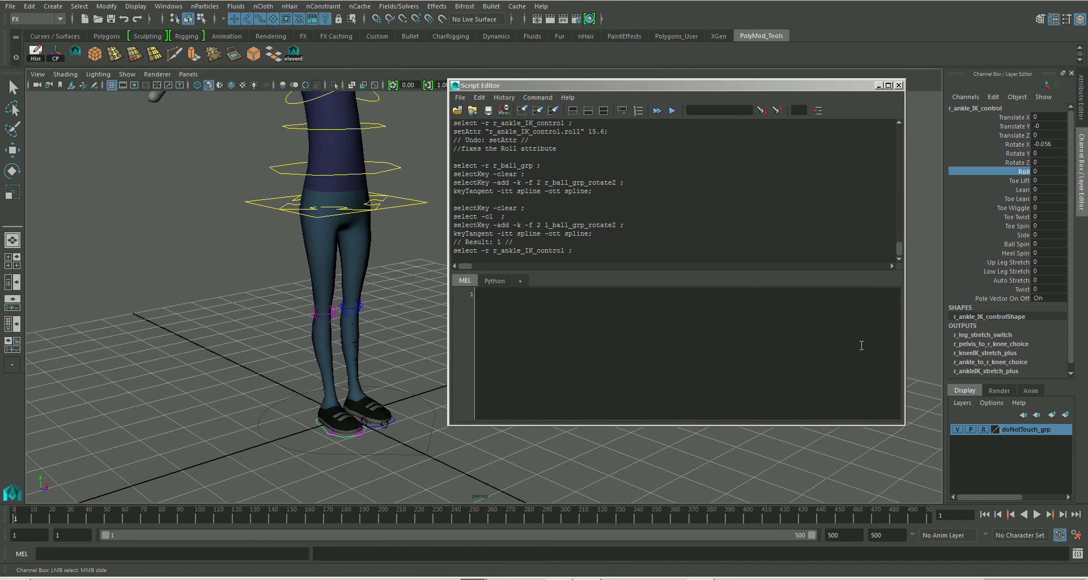
middle_click_drag(907, 443, 928, 420)
key("ctrl+z")
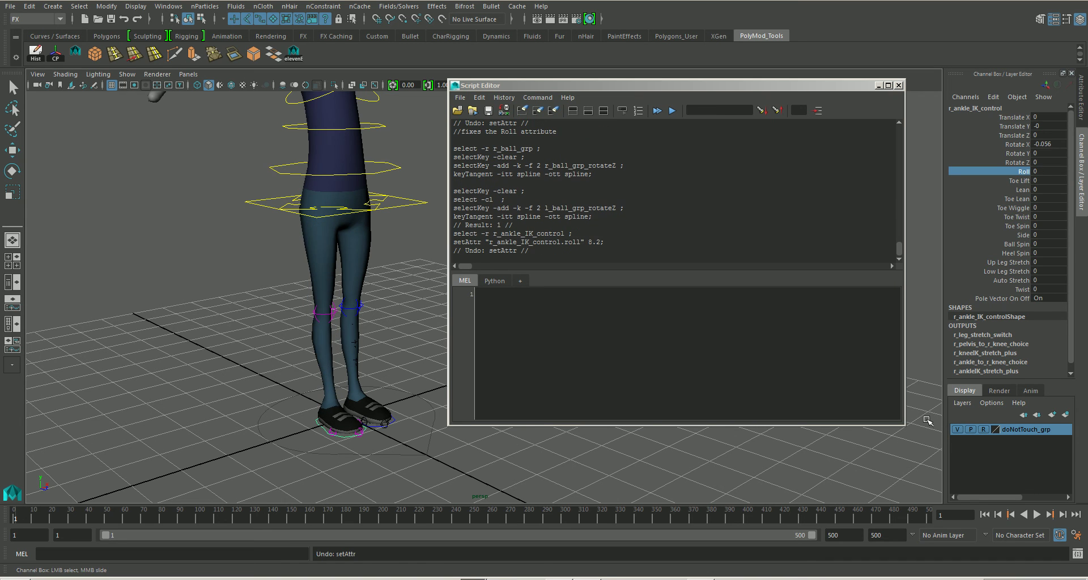
Test-roll the left ankle IK control's Roll attribute, undo it, and refocus the script input.
key("w")
left_click(411, 423)
left_click(397, 422)
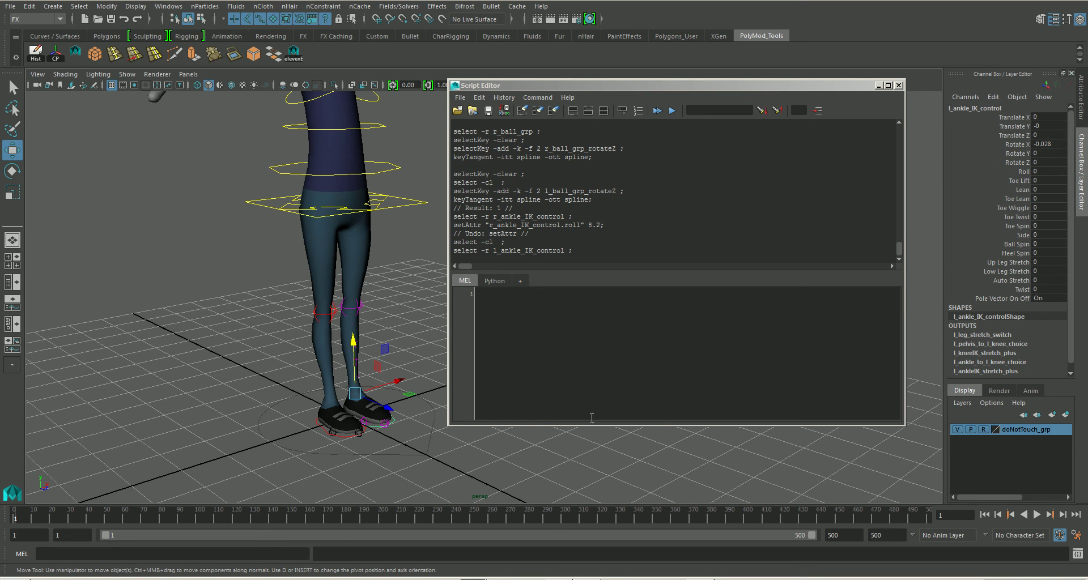
left_click(1024, 172)
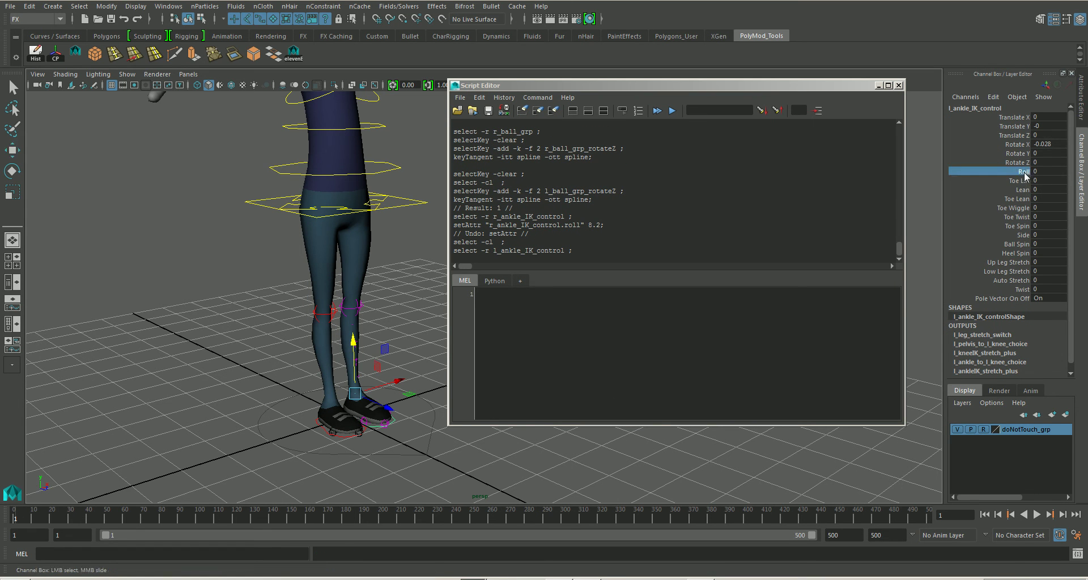
mouse_move(792, 456)
middle_mouse_down()
mouse_move(811, 457)
mouse_move(781, 450)
middle_mouse_up()
key("ctrl+z")
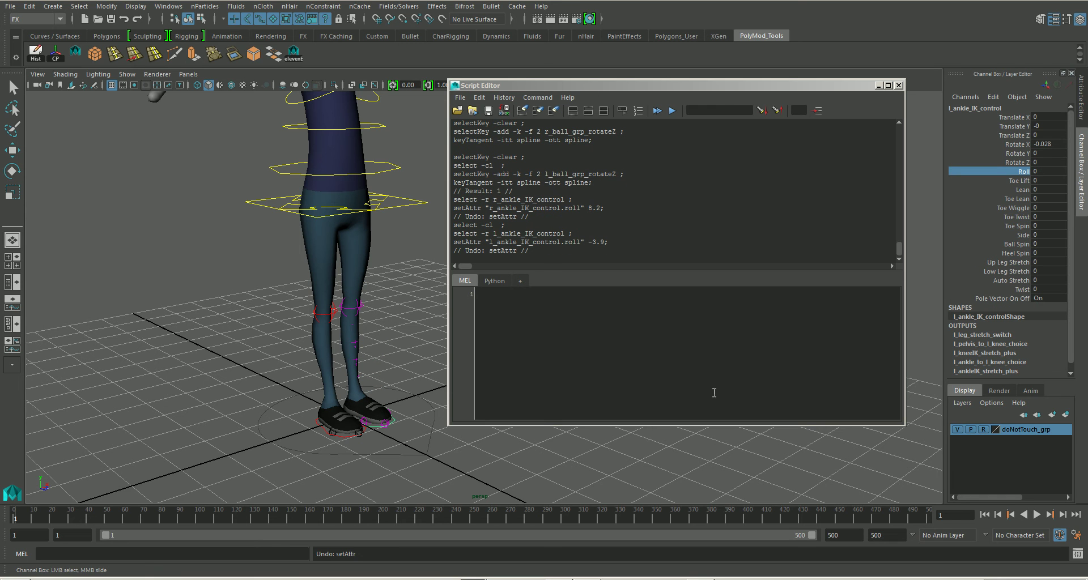
left_click(482, 295)
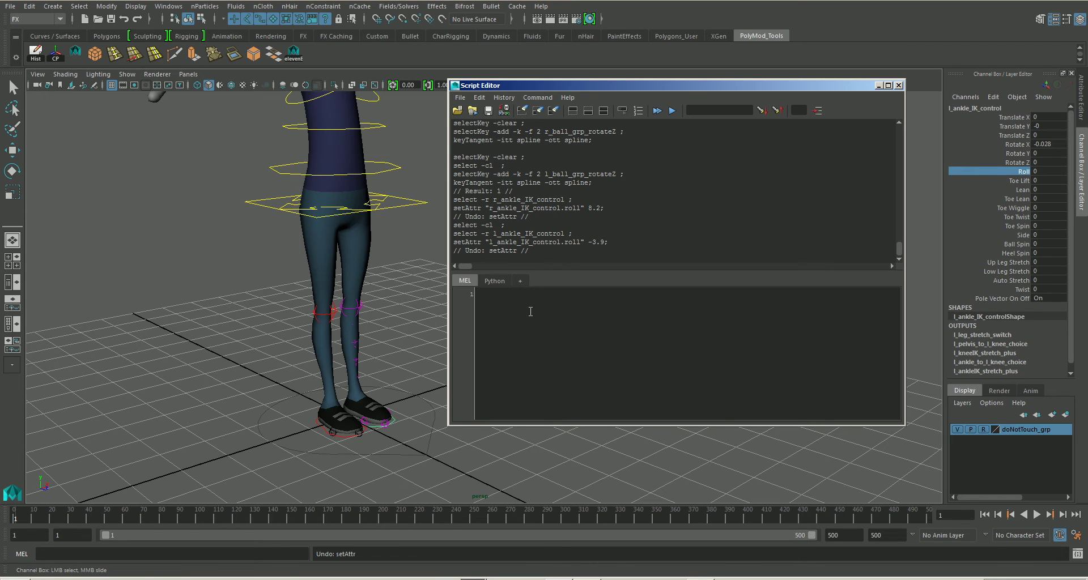
Paste the eye-normals code back and comment out the three polyNormal lines with //.
key("ctrl+v")
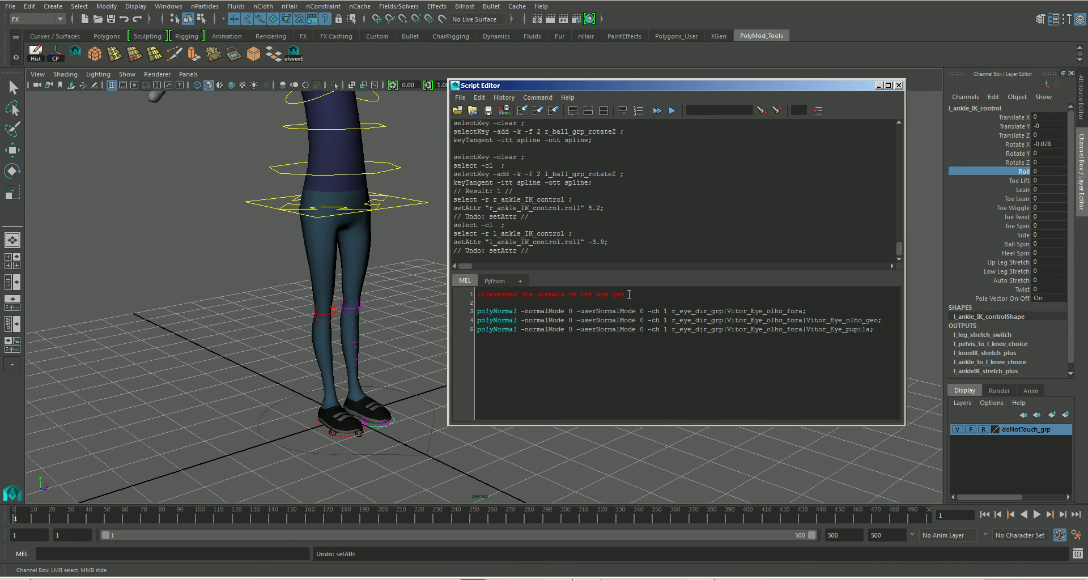
left_click(477, 311)
type("//")
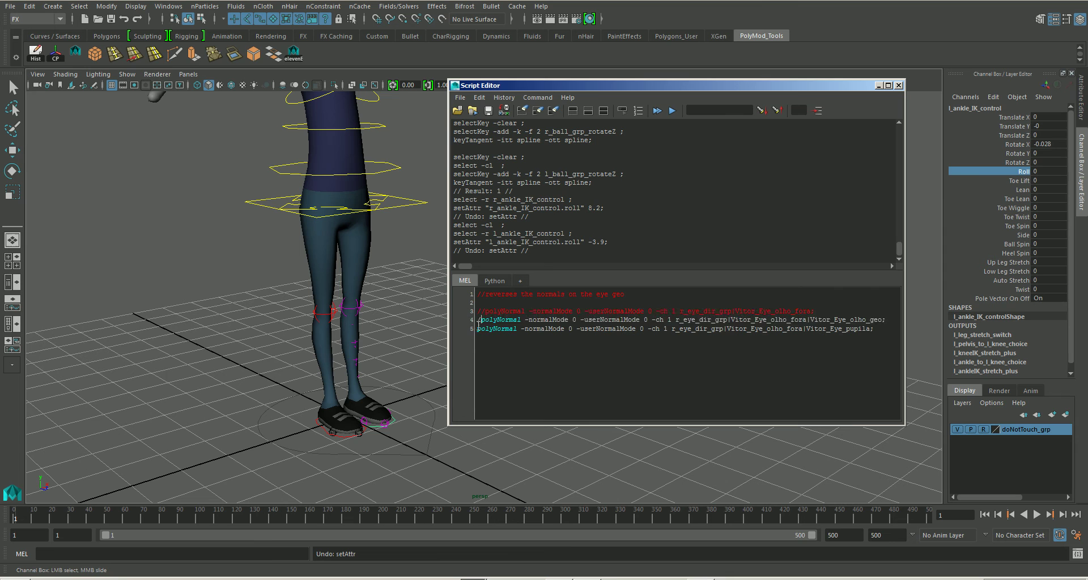
type("//")
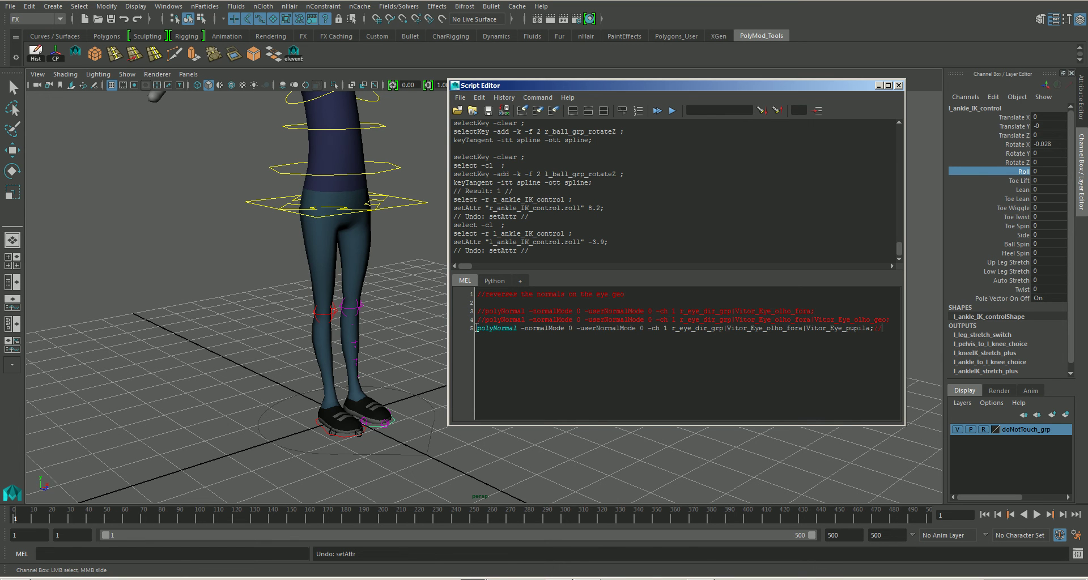
key("BackSpace")
key("BackSpace")
type("//")
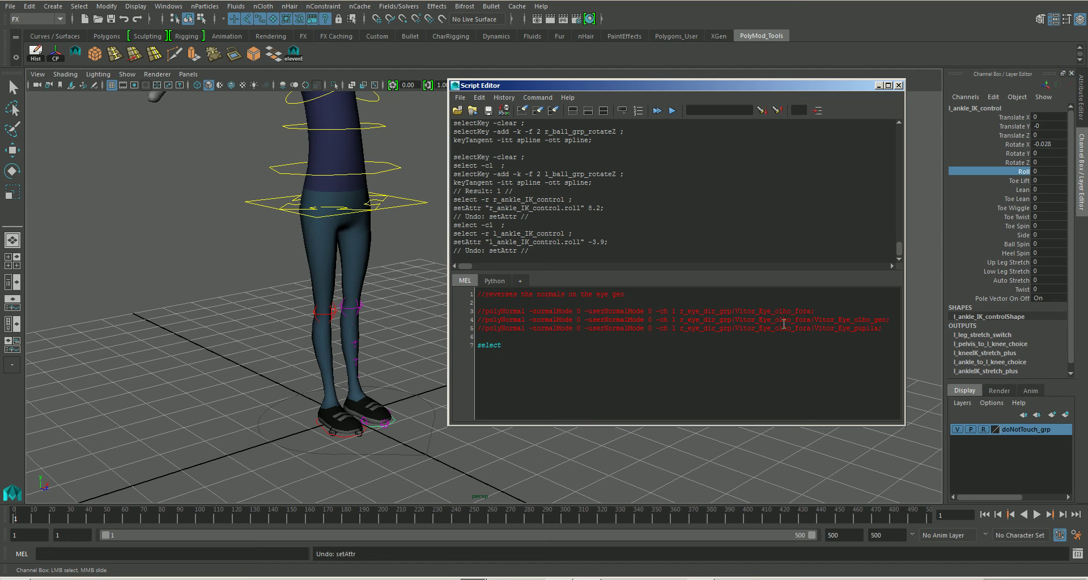
Copy the outer eye object path from line 3 and paste it after select on line 7.
left_click_drag(819, 311, 680, 313)
key("ctrl+c")
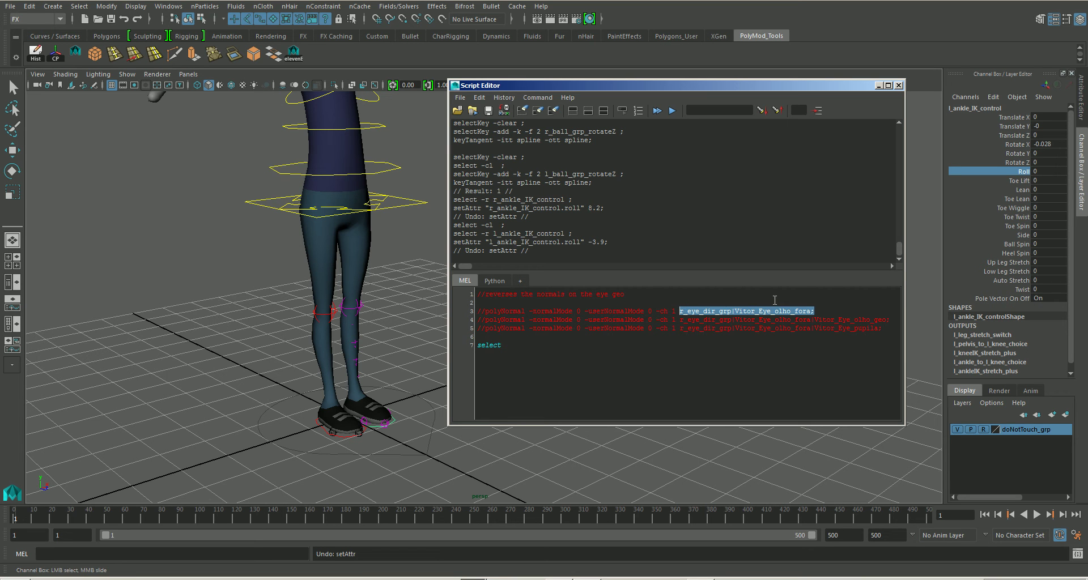
left_click(511, 345)
key("ctrl+v")
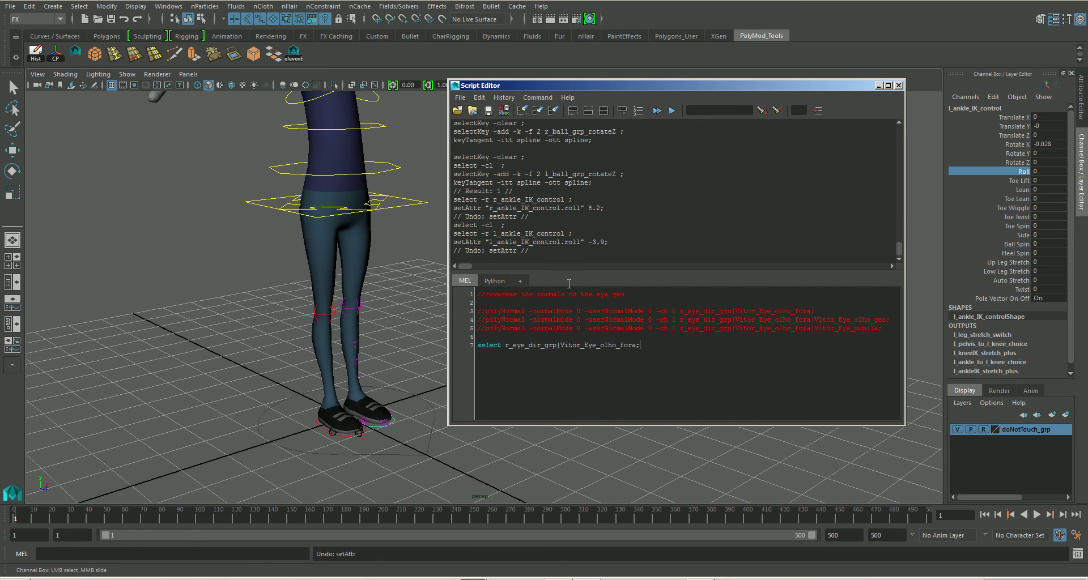
Switch the menu set to Modeling and try Mesh Display > Reverse on the current selection.
middle_click_drag(421, 237, 355, 299, "alt")
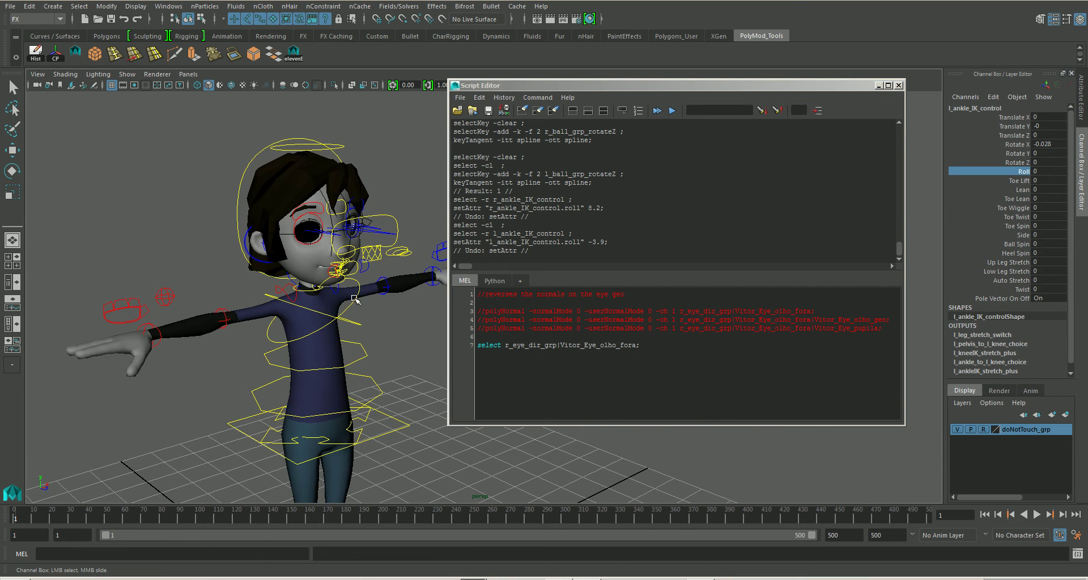
left_click(649, 345)
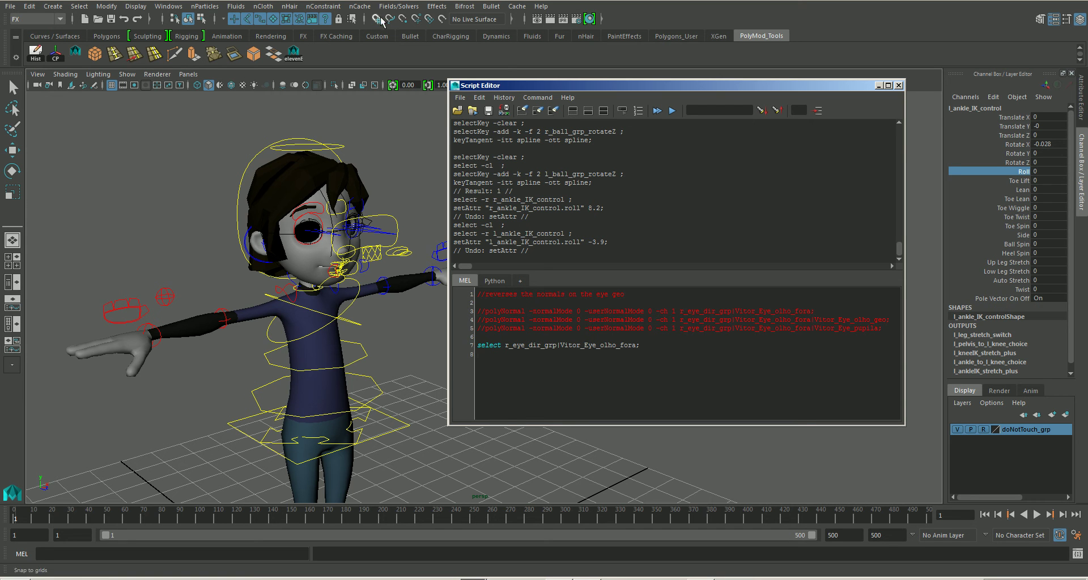
left_click(55, 19)
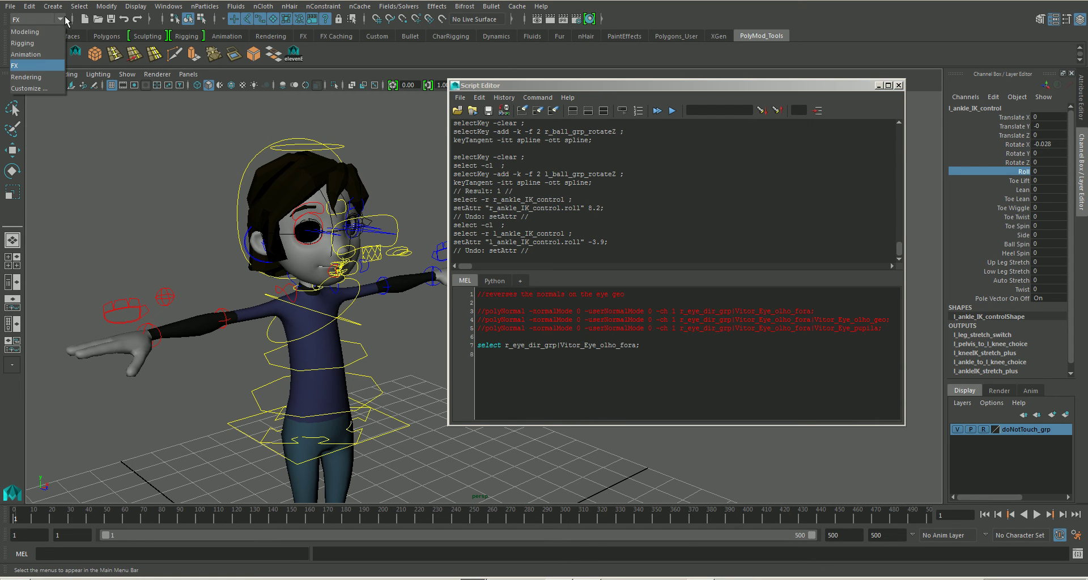
left_click(25, 31)
left_click(381, 6)
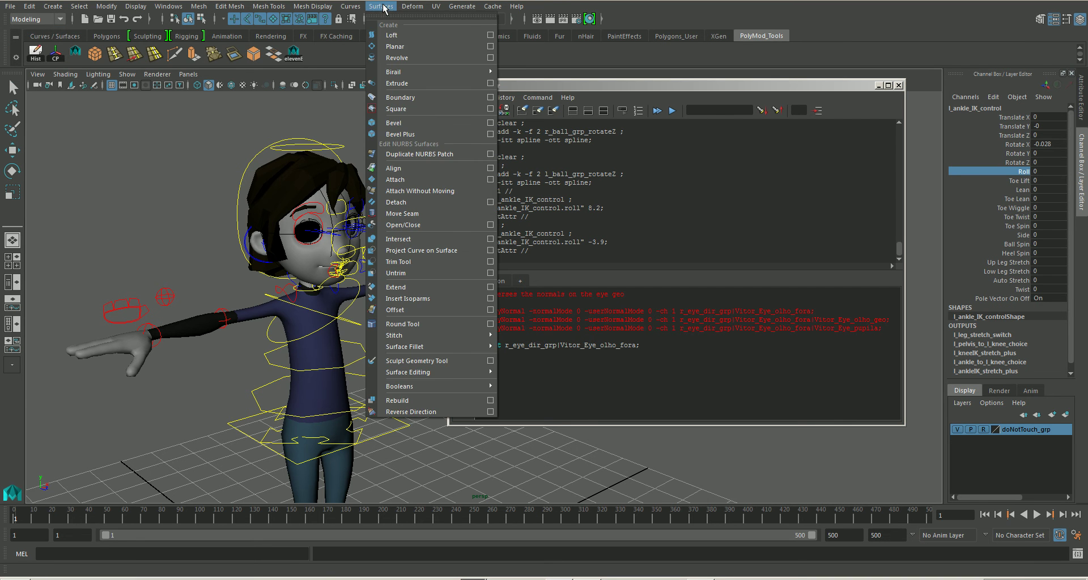
mouse_move(313, 7)
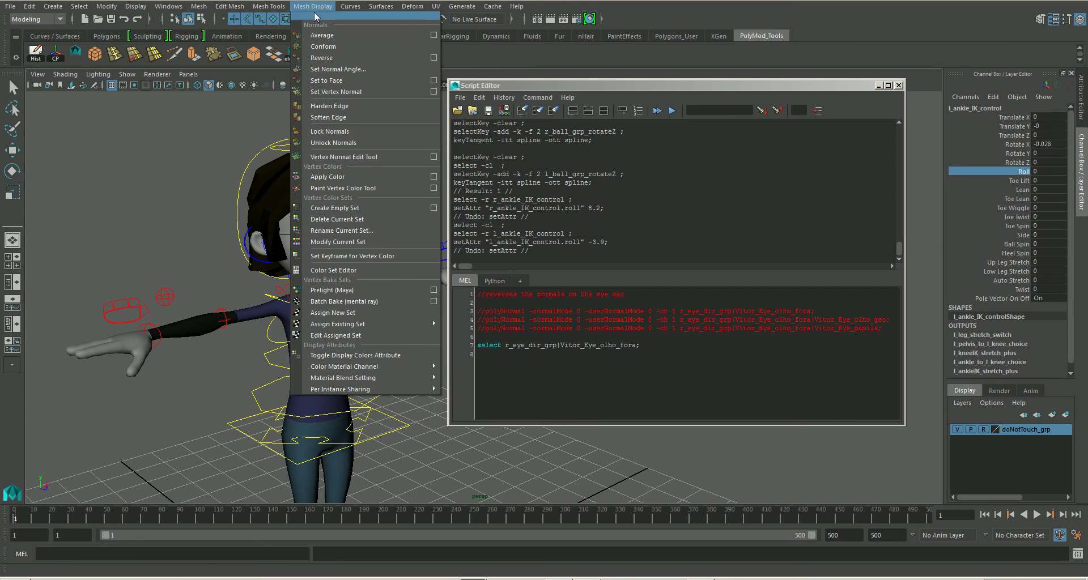
left_click(322, 58)
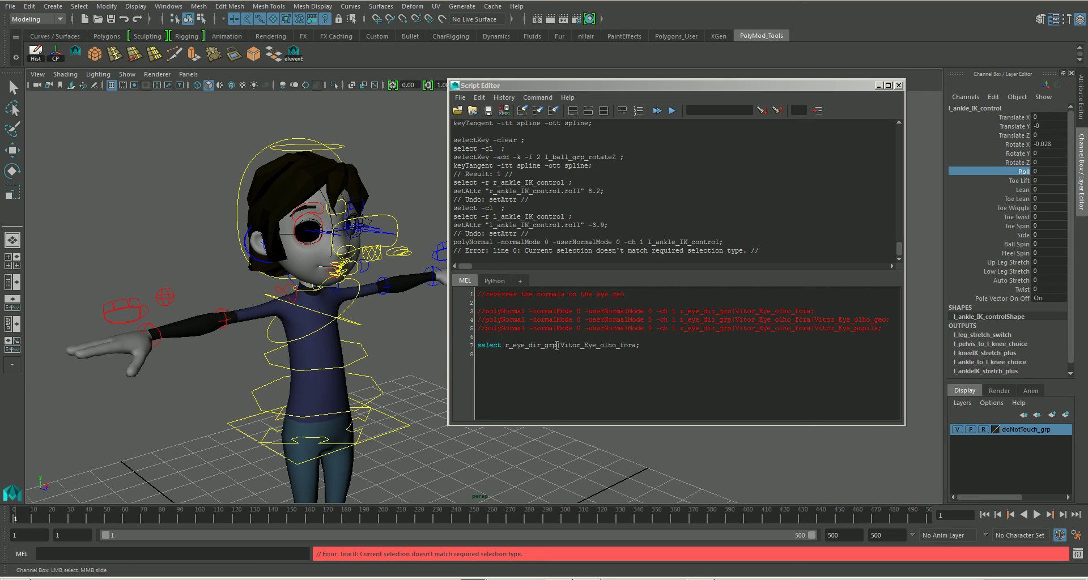
Select r_eye_dir_grp|Vitor_Eye_olho_fora via MEL, reverse its normals, and deselect.
left_click(642, 346)
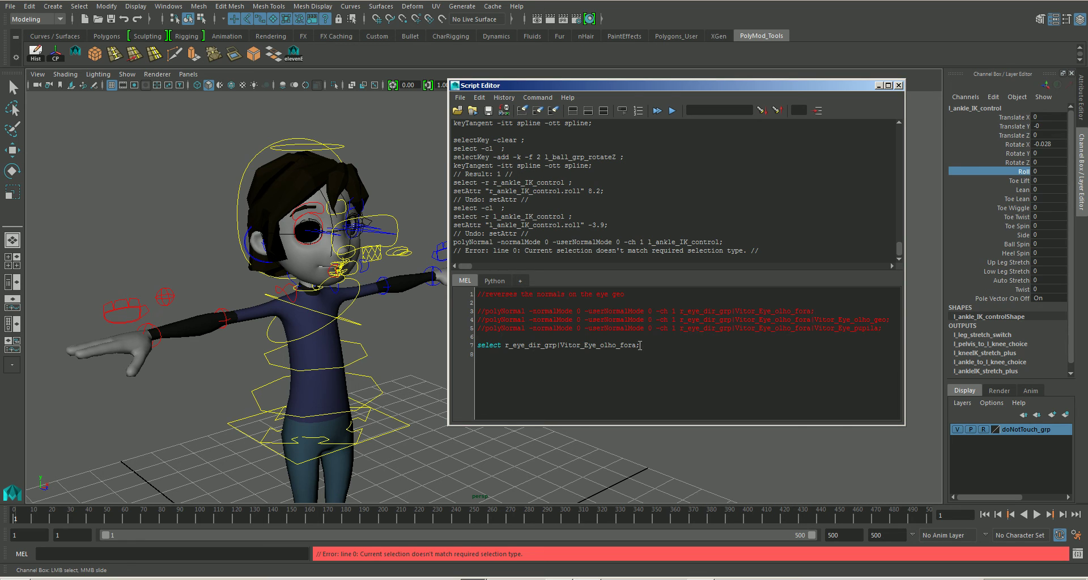
key("ctrl+Return")
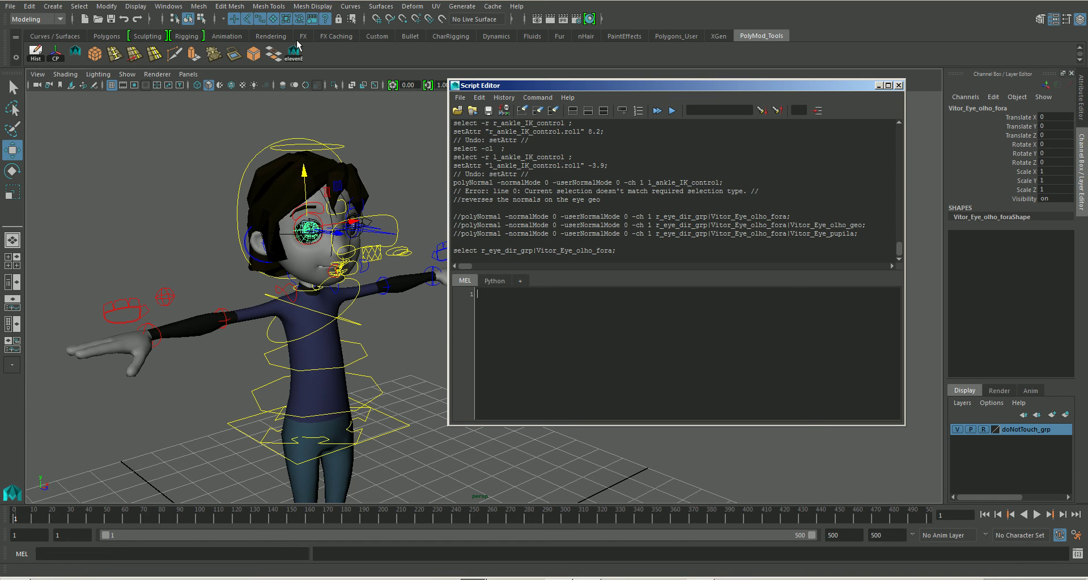
left_click(276, 7)
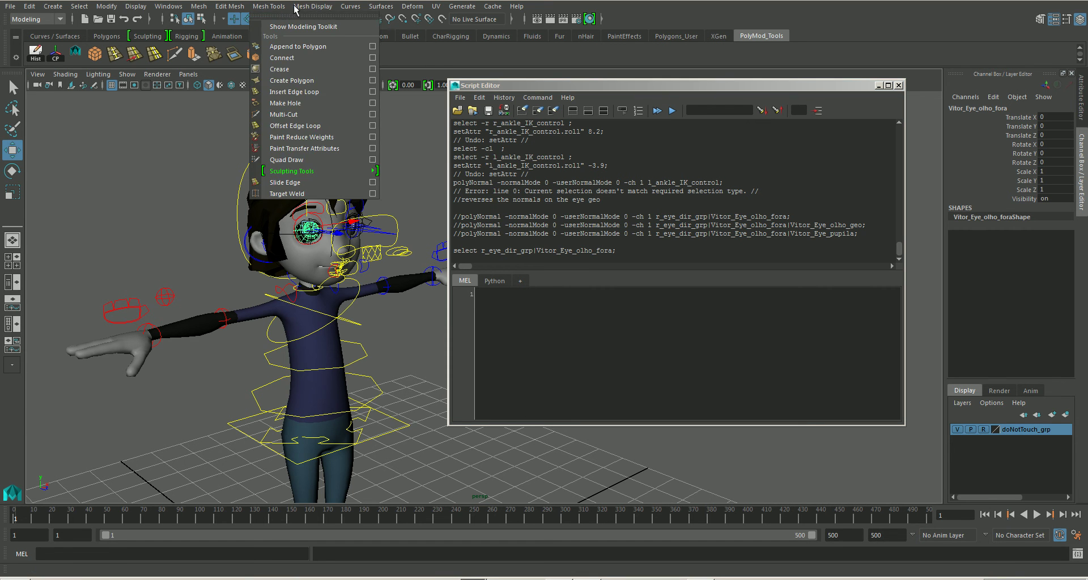
left_click(335, 59)
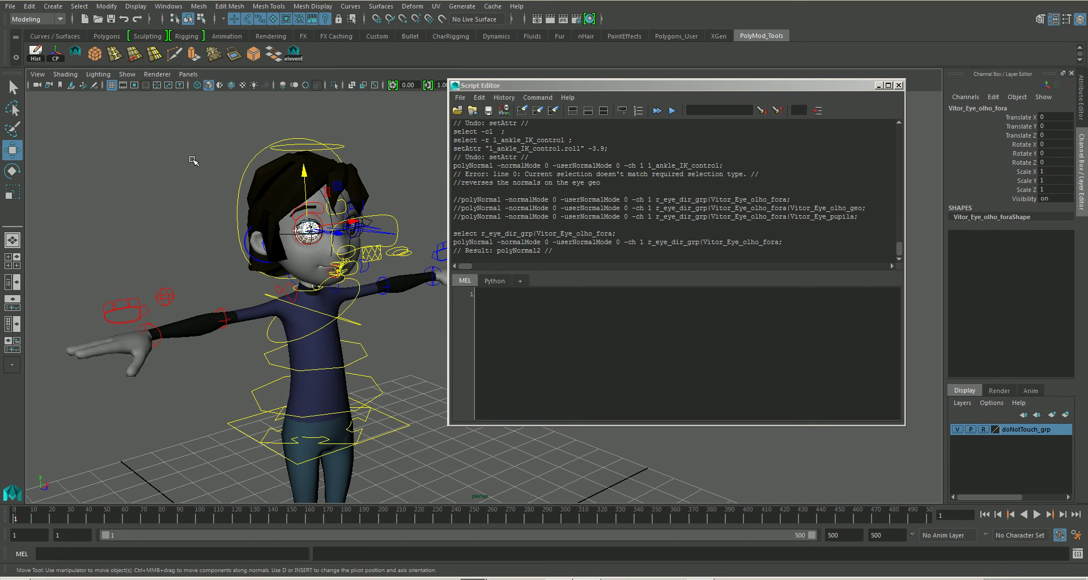
left_click(216, 184)
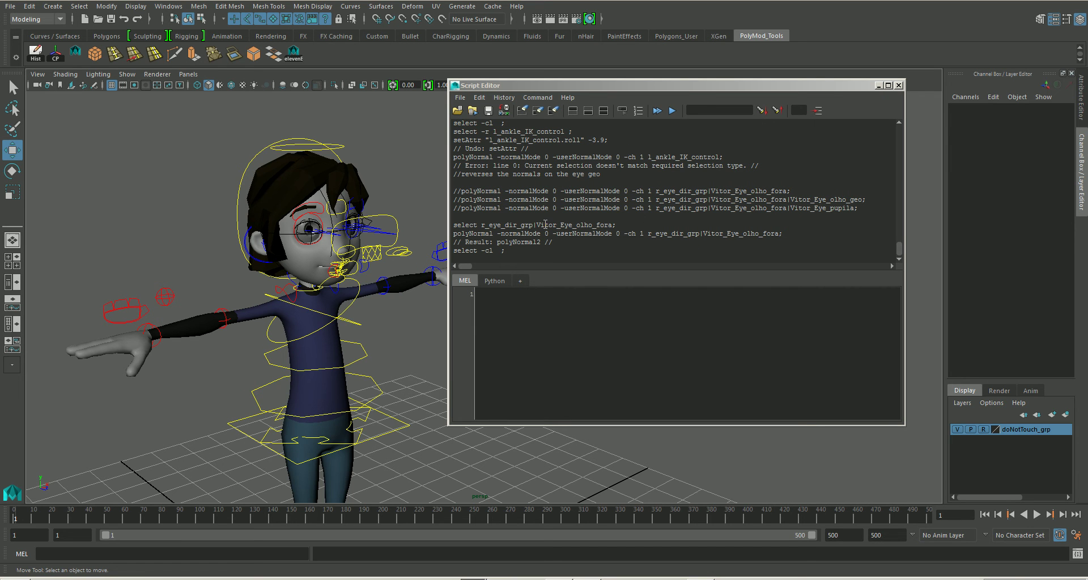
Build and run a select command for the pasted Vitor_Eye_olho_geo path, then reverse its normals.
left_click(496, 293)
type("sele")
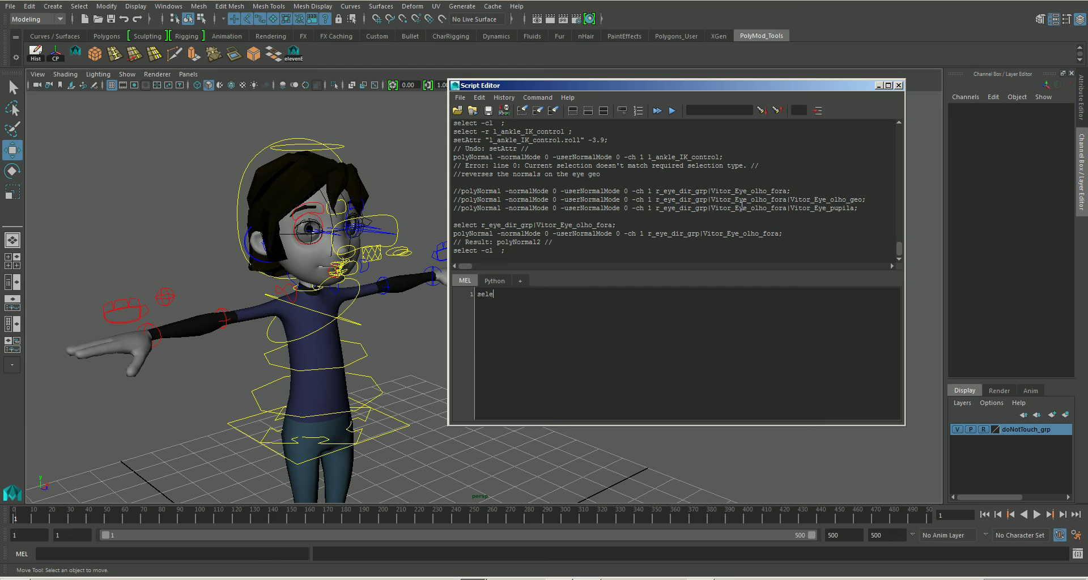
type("ct")
left_click_drag(866, 199, 657, 203)
key("ctrl+c")
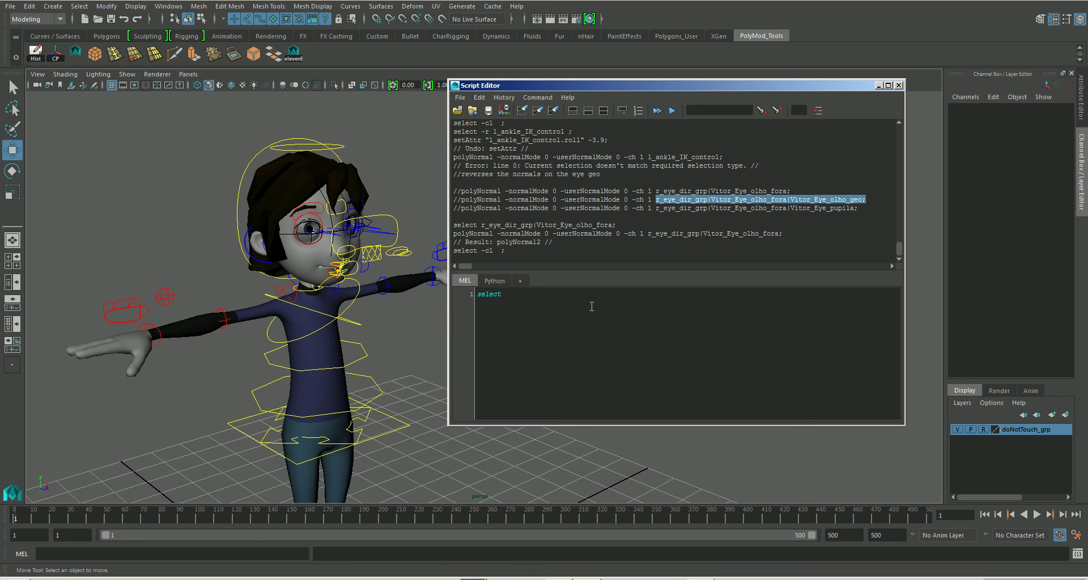
left_click(516, 296)
key("ctrl+v")
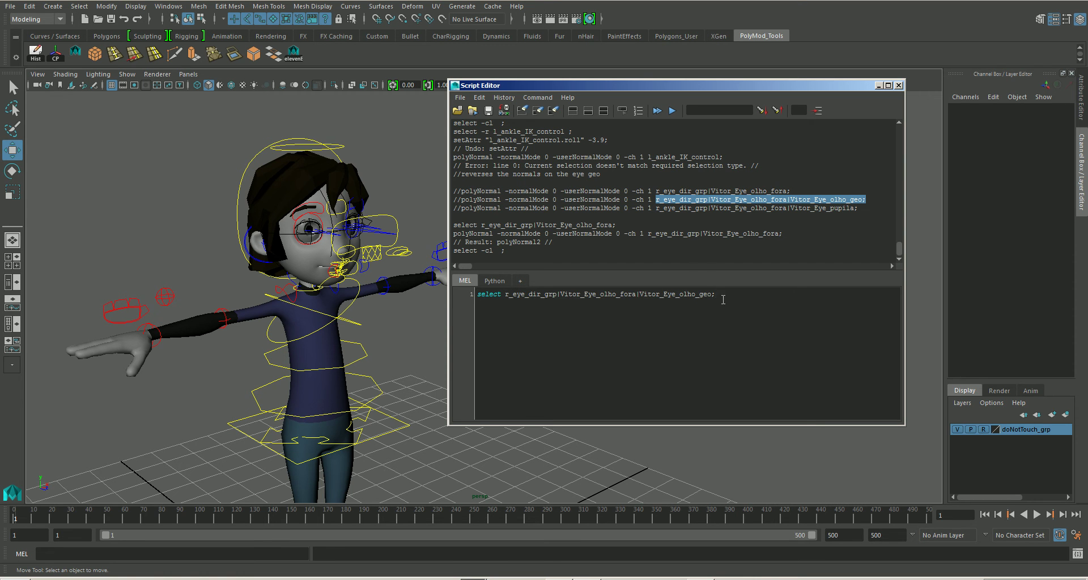
key("ctrl+Return")
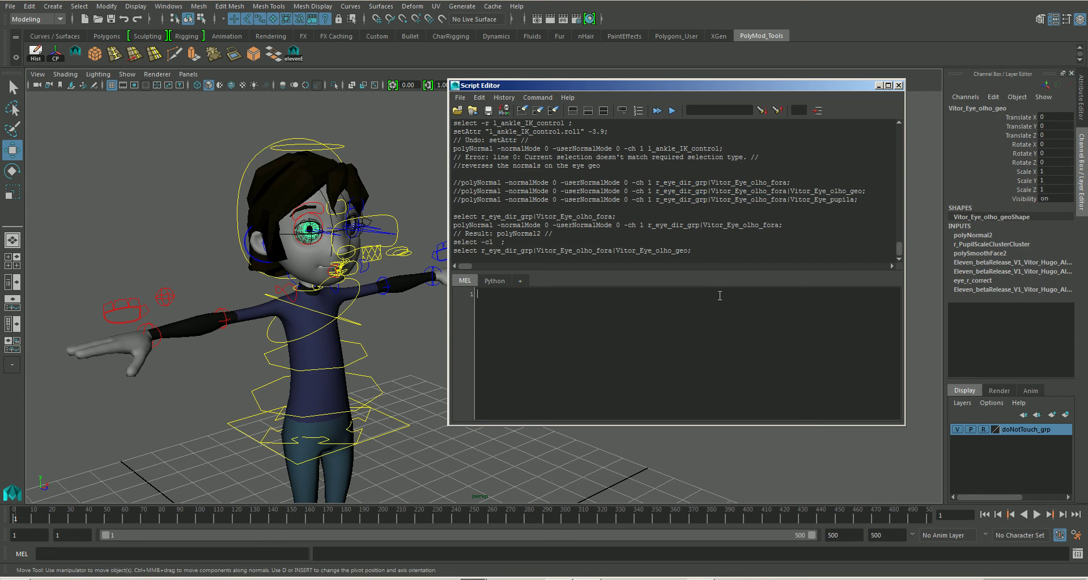
left_click(312, 7)
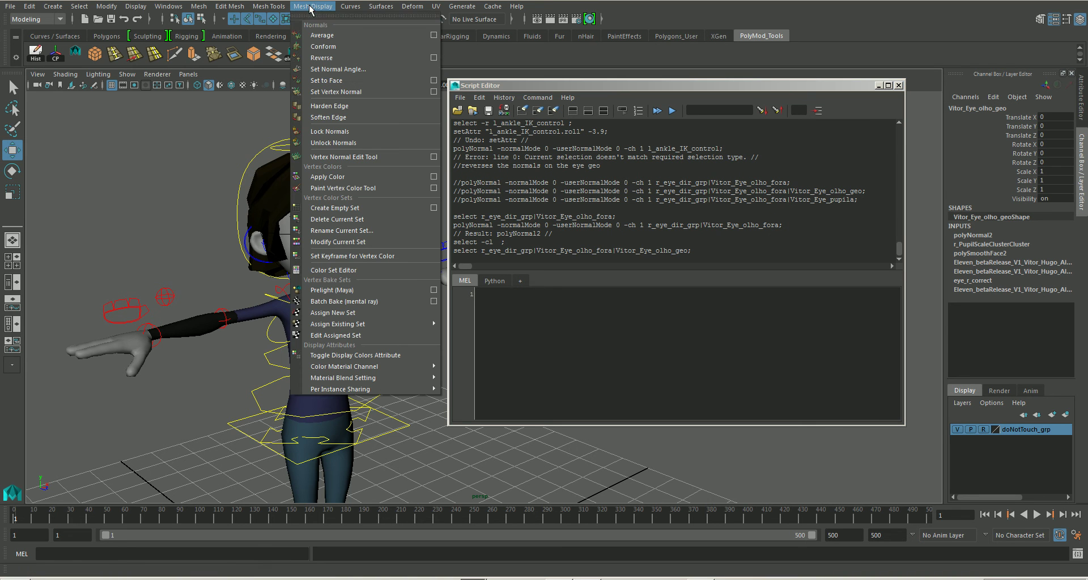
left_click(334, 57)
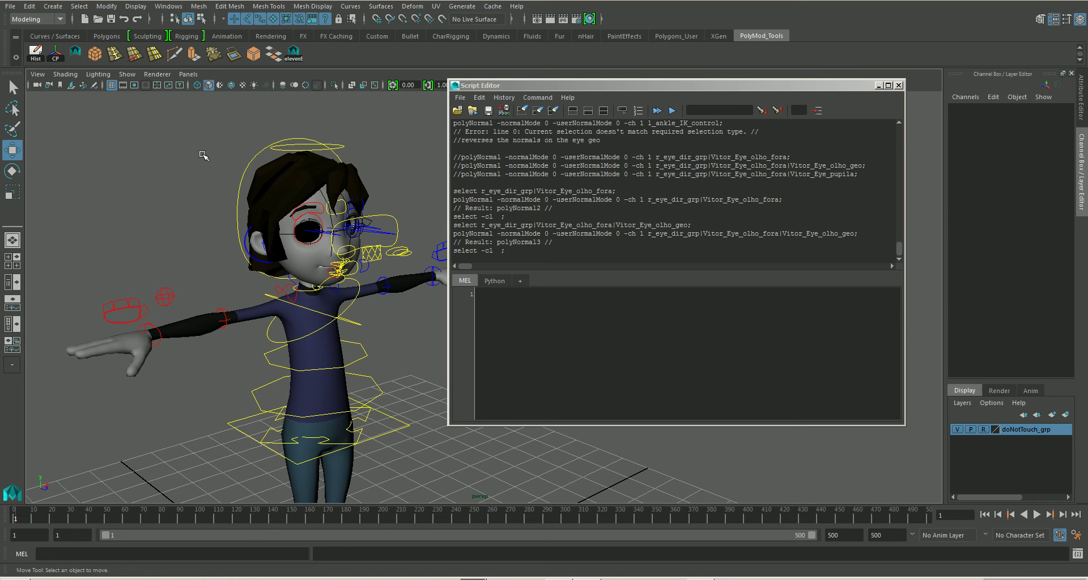
Undo the Vitor_Eye_olho_geo normal reversal and clear the selection.
key("ctrl+z")
left_click(204, 156)
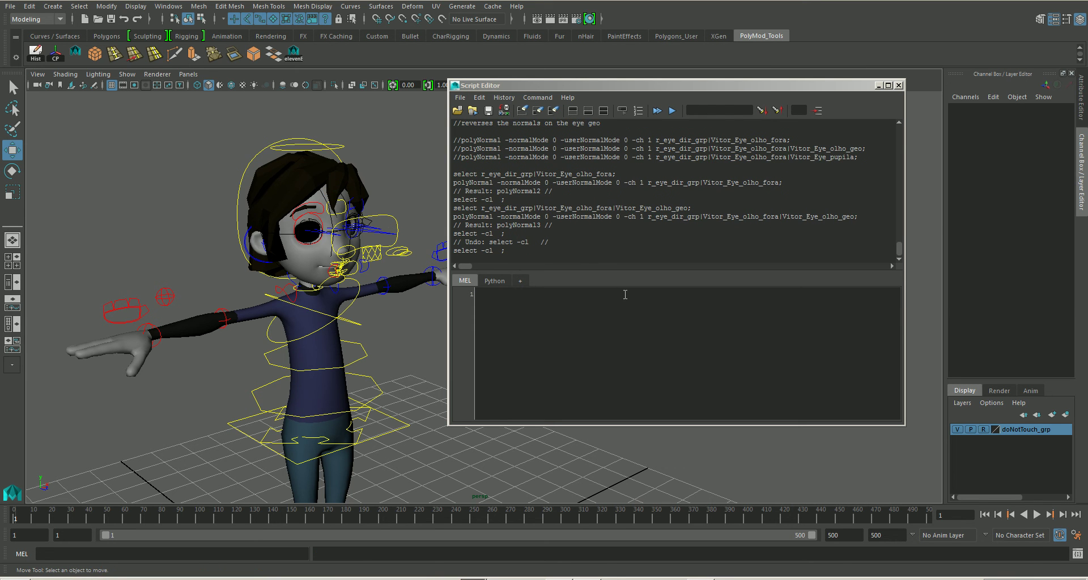
key("ctrl+z")
key("ctrl+z")
left_click(139, 172)
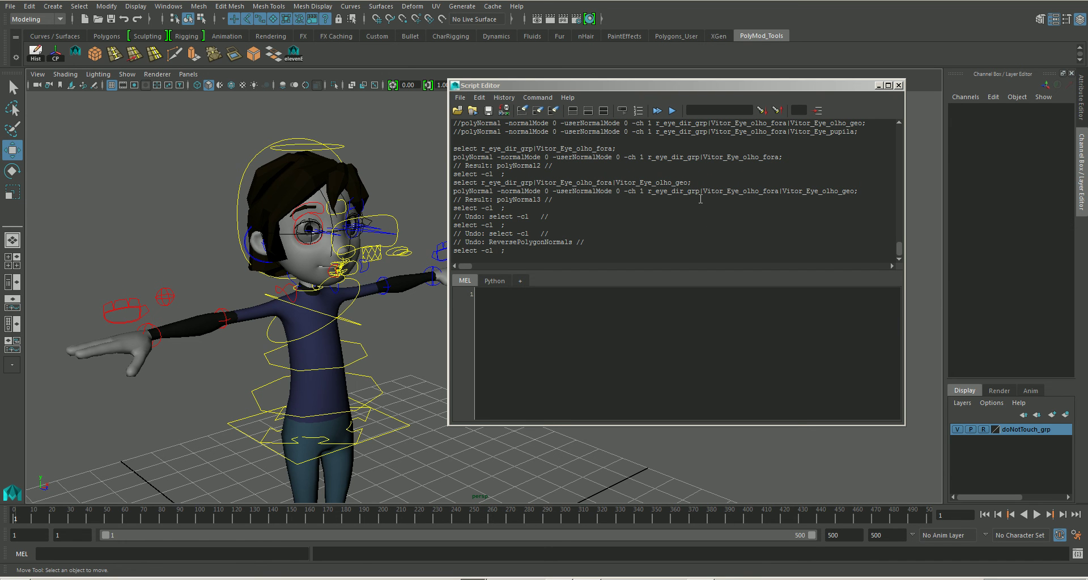
Select Vitor_Eye_pupila via a MEL select command, reverse its normals, and deselect.
scroll(701, 194, "up", 3)
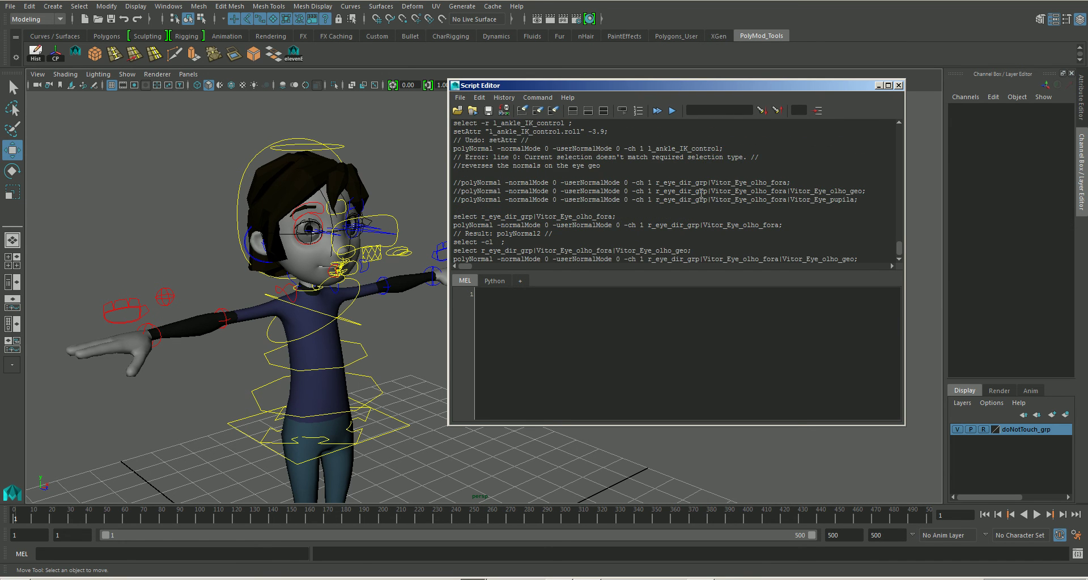
scroll(701, 194, "down", 1)
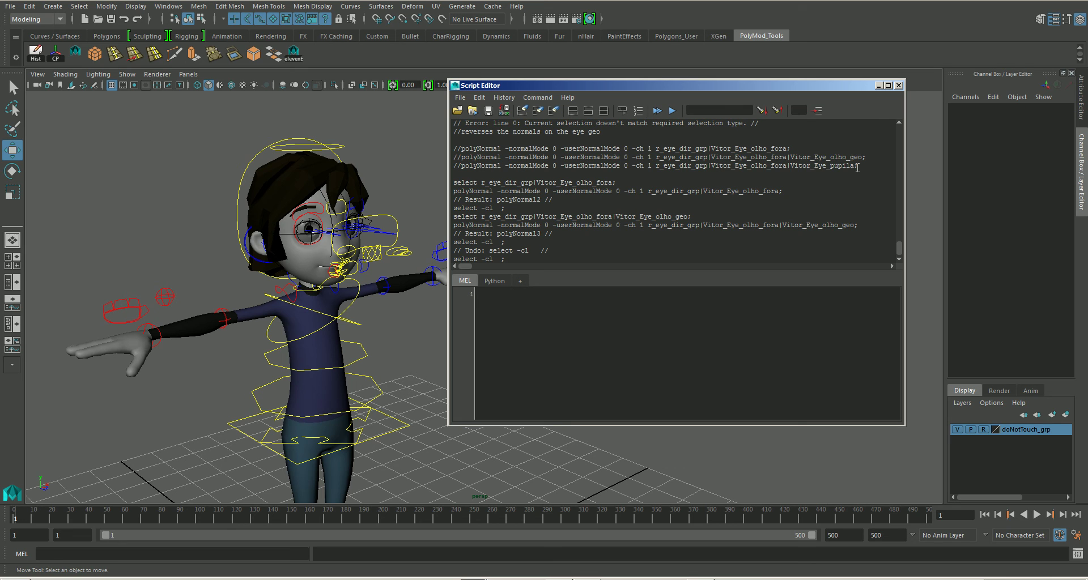
left_click_drag(858, 168, 658, 169)
key("ctrl+c")
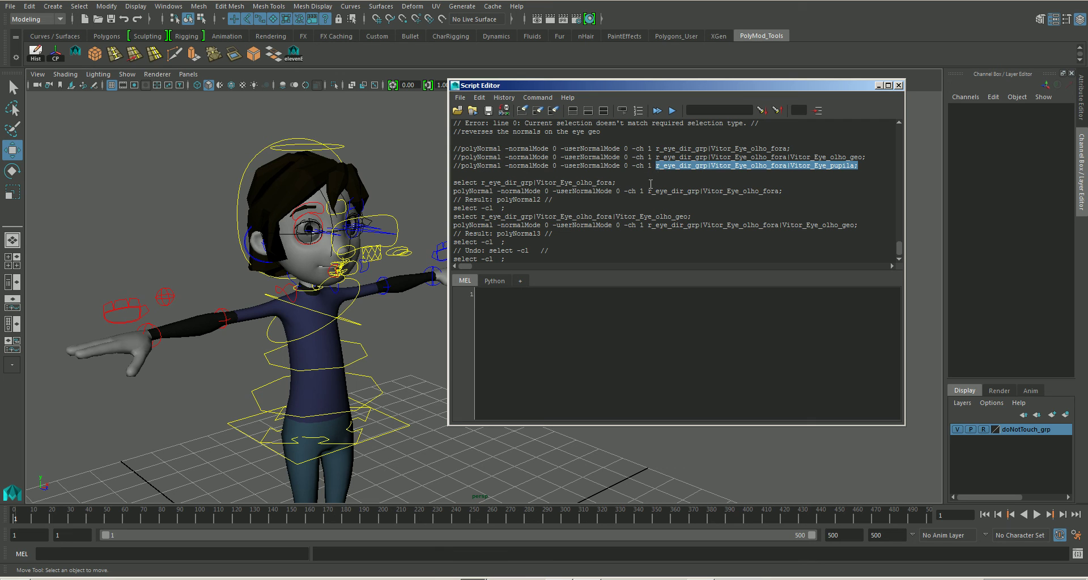
left_click(506, 296)
key("ctrl+v")
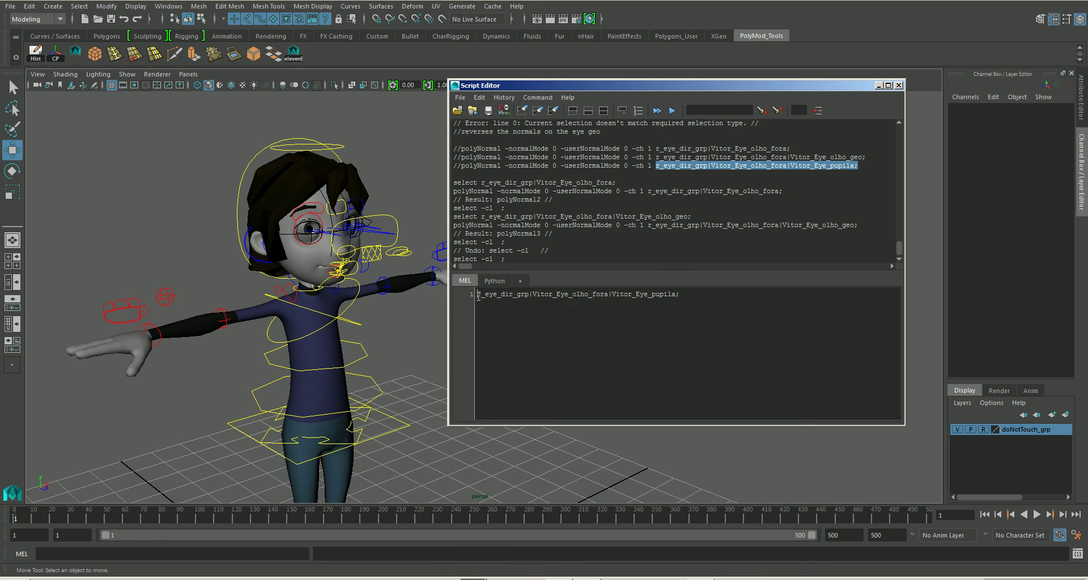
key("Home")
type("se")
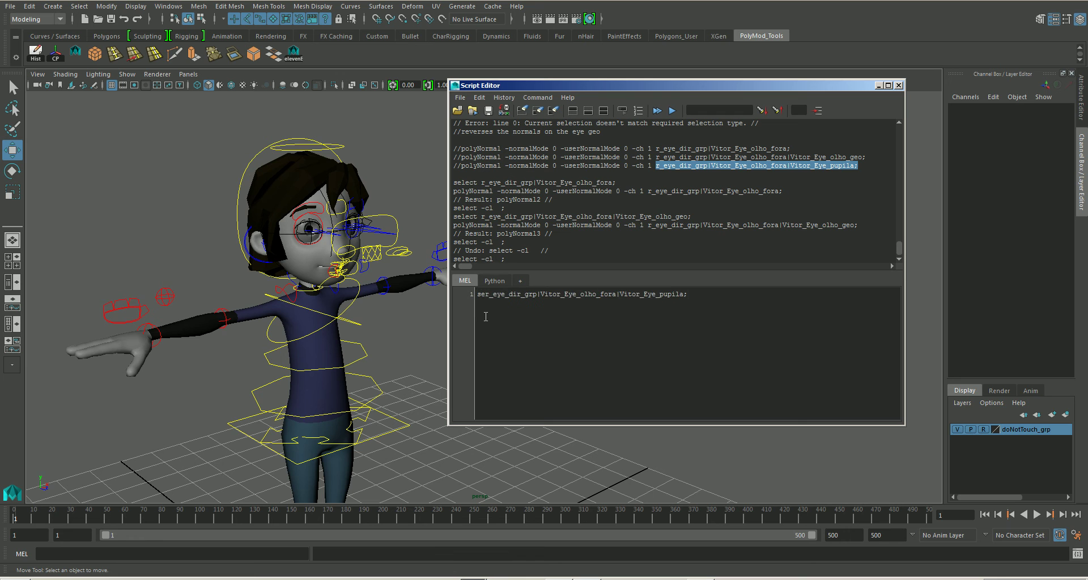
type("lect")
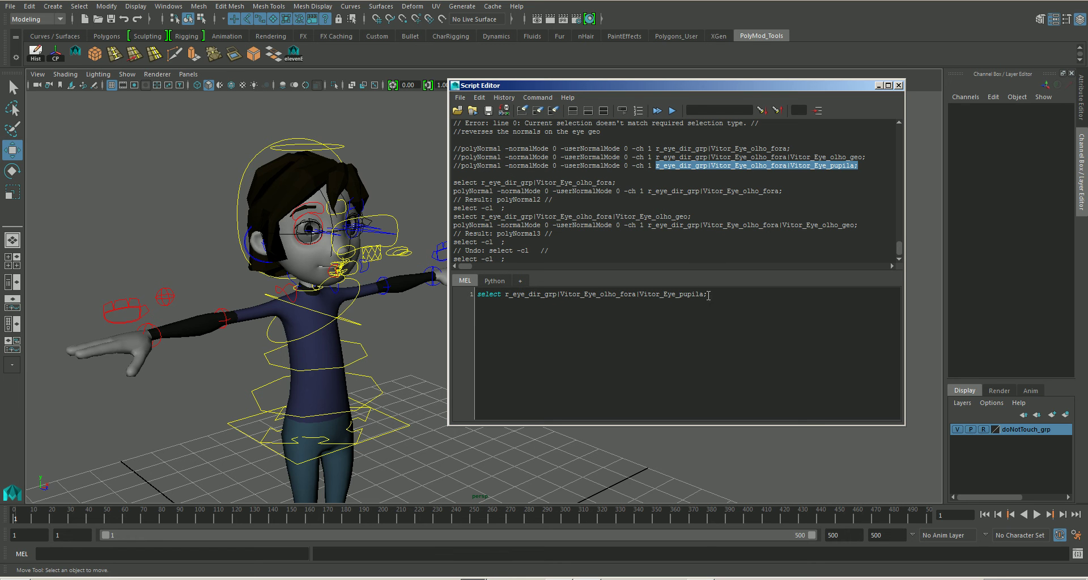
key("ctrl+Return")
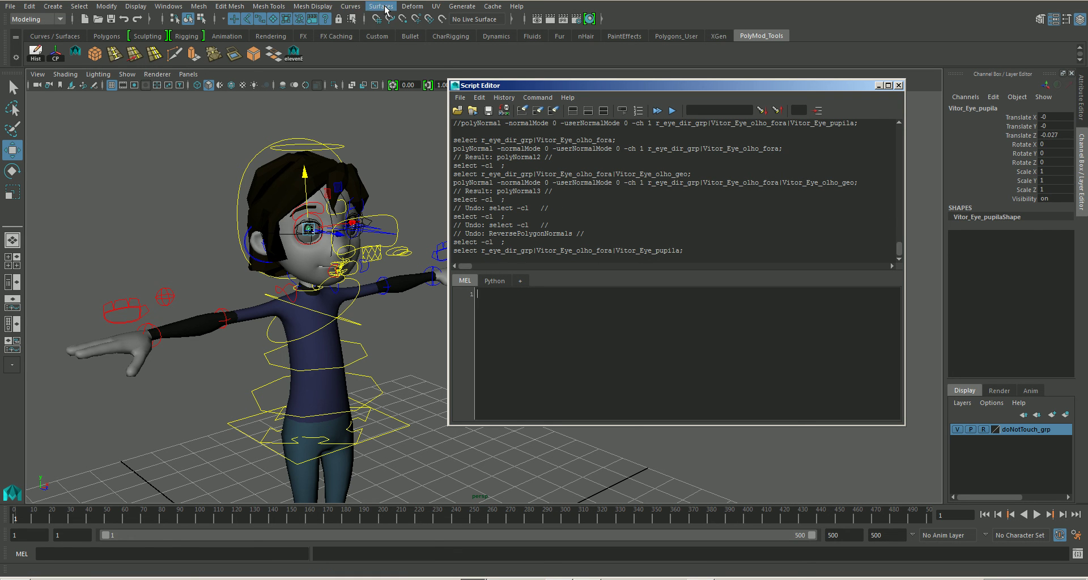
left_click(312, 6)
left_click(332, 58)
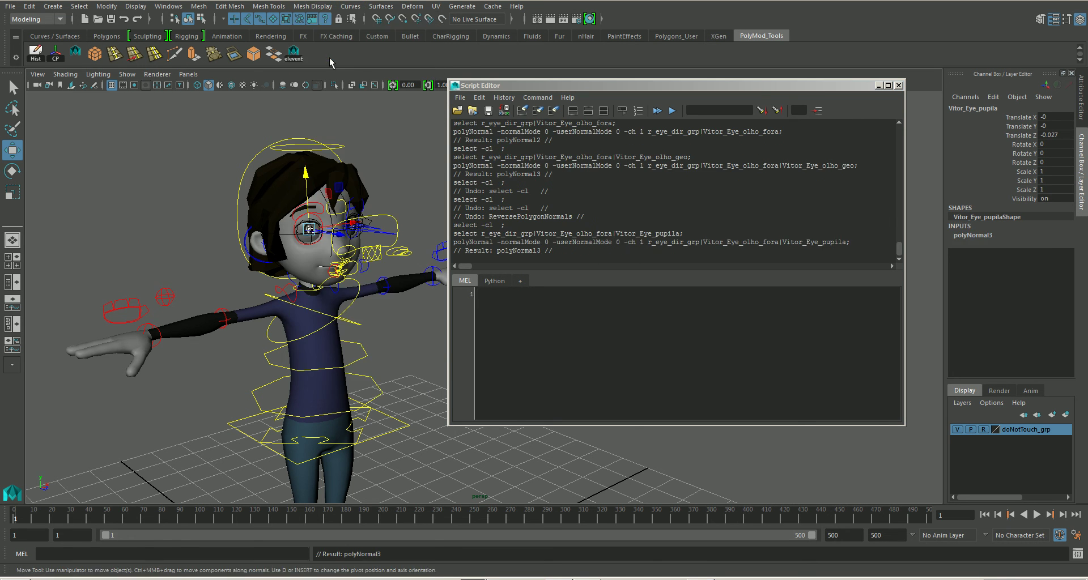
left_click(207, 165)
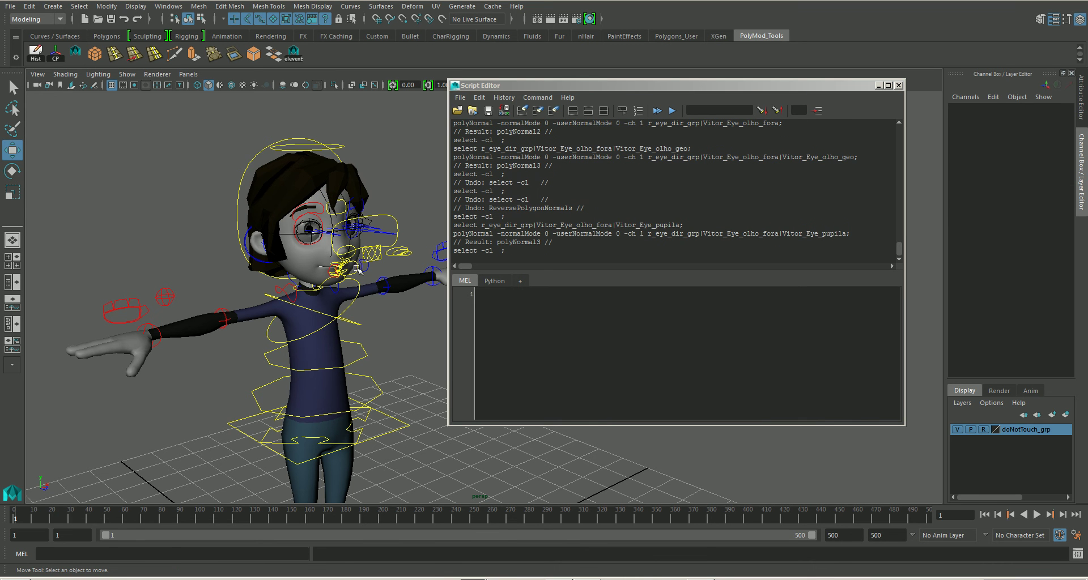
Orbit to a near-frontal view to inspect the character's eyes.
left_click(317, 263)
left_click_drag(317, 264, 369, 283, "alt")
left_click(380, 306)
scroll(389, 324, "up", 3)
left_click_drag(390, 324, 433, 255, "alt")
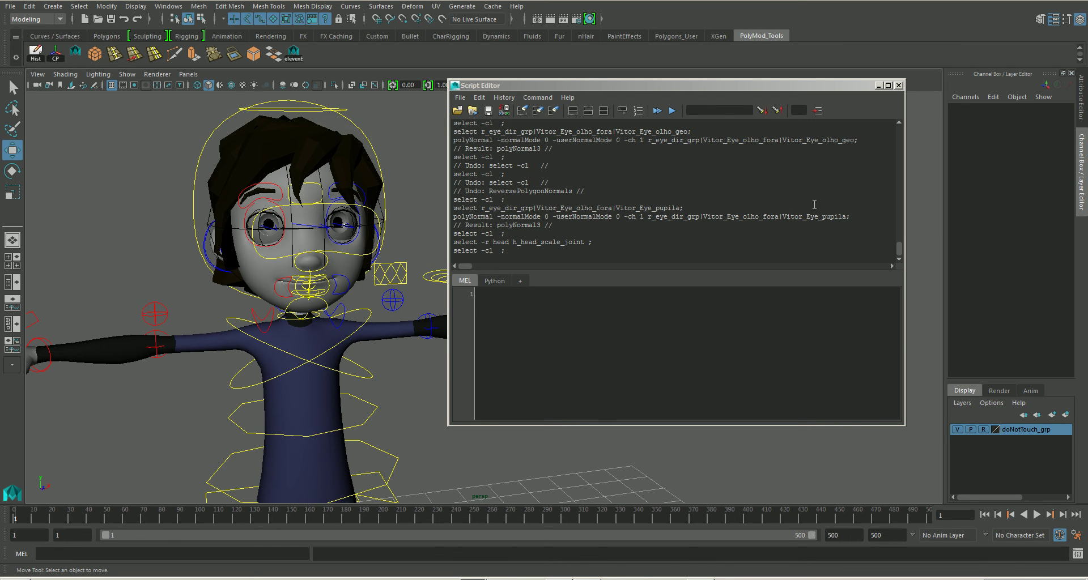
Scroll up the Script Editor history to review the executed commands.
scroll(738, 153, "up", 2)
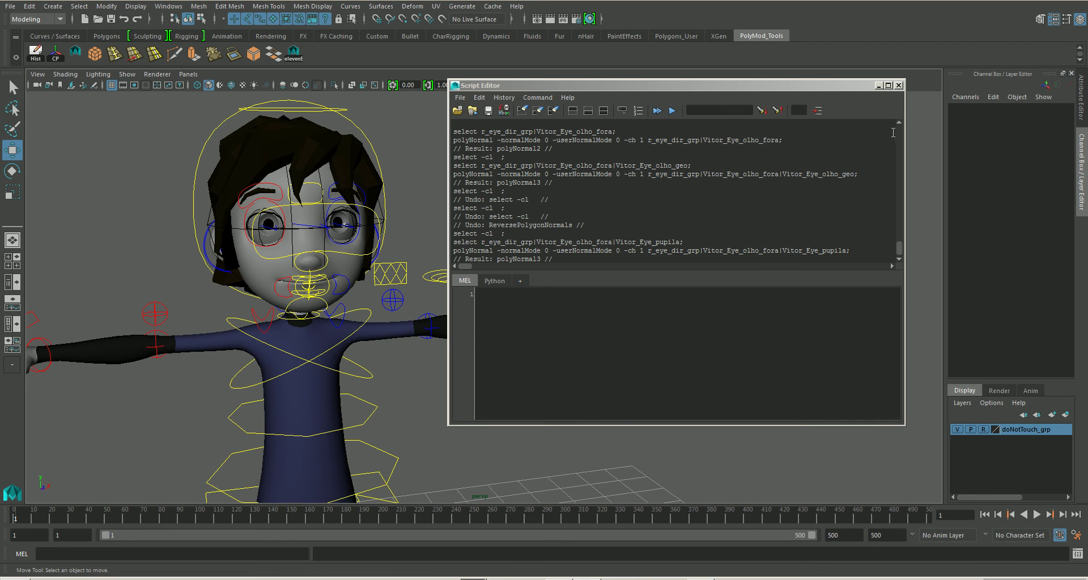
Close the Script Editor, orbit to a near-front view, and open the viewport Show menu.
left_click(899, 86)
scroll(768, 314, "down", 10)
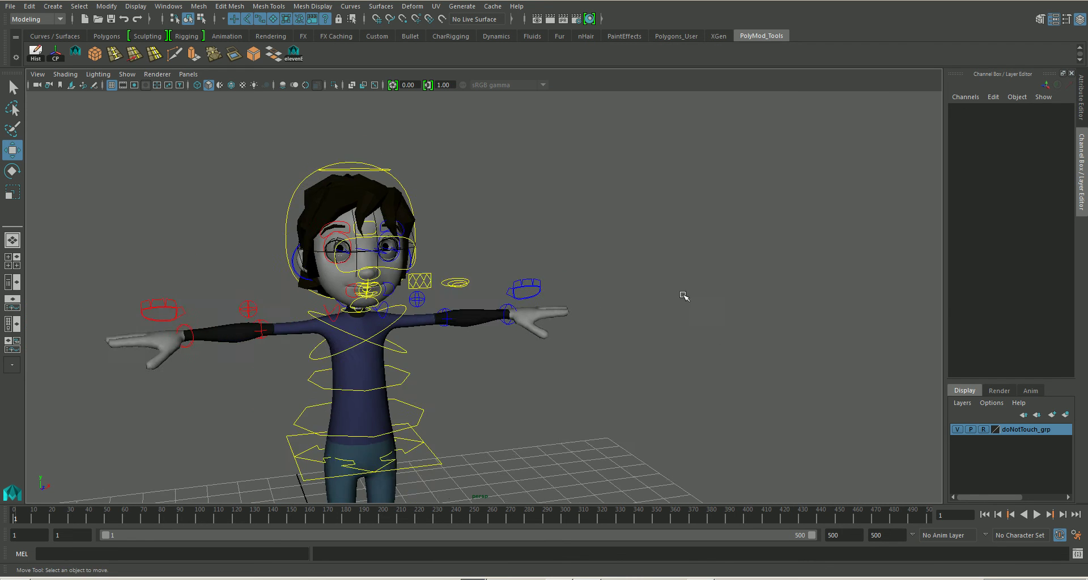
mouse_move(753, 375)
left_mouse_down("alt")
mouse_move(733, 376)
mouse_move(748, 396)
mouse_move(724, 379)
mouse_move(740, 391)
left_mouse_up("alt")
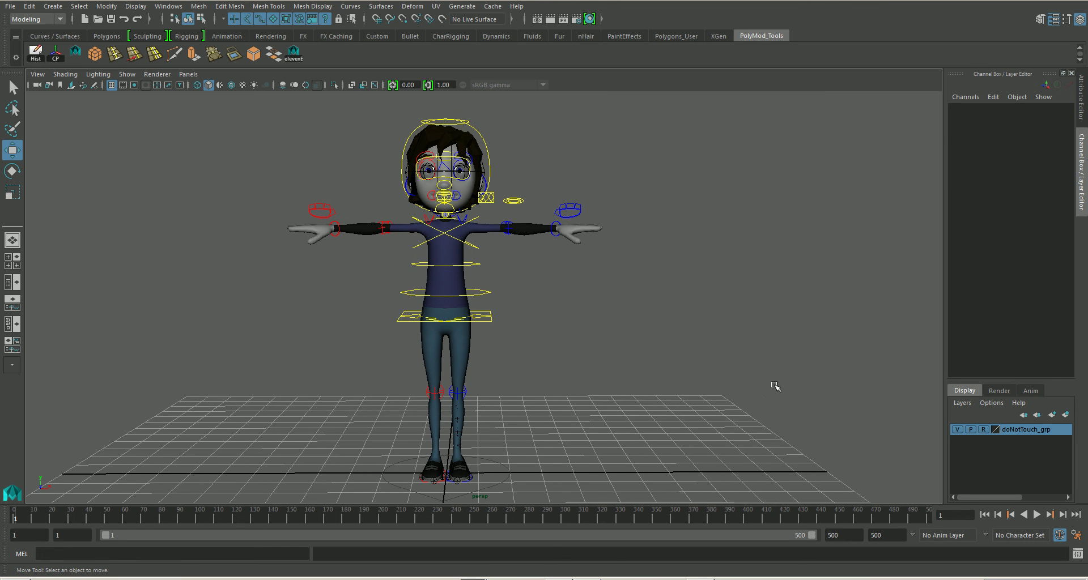
left_click_drag(508, 258, 517, 281, "alt")
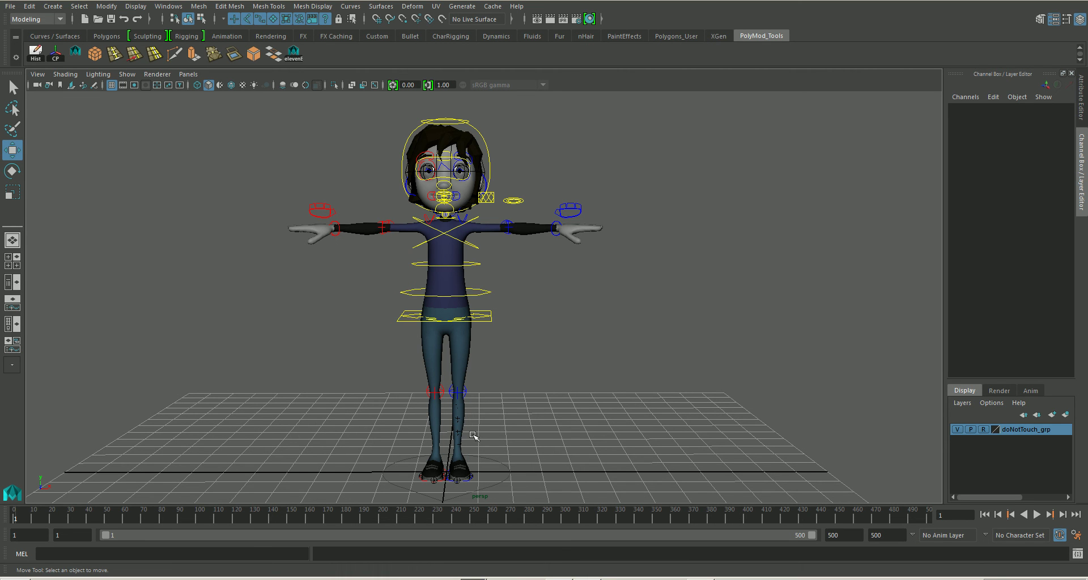
left_click(127, 74)
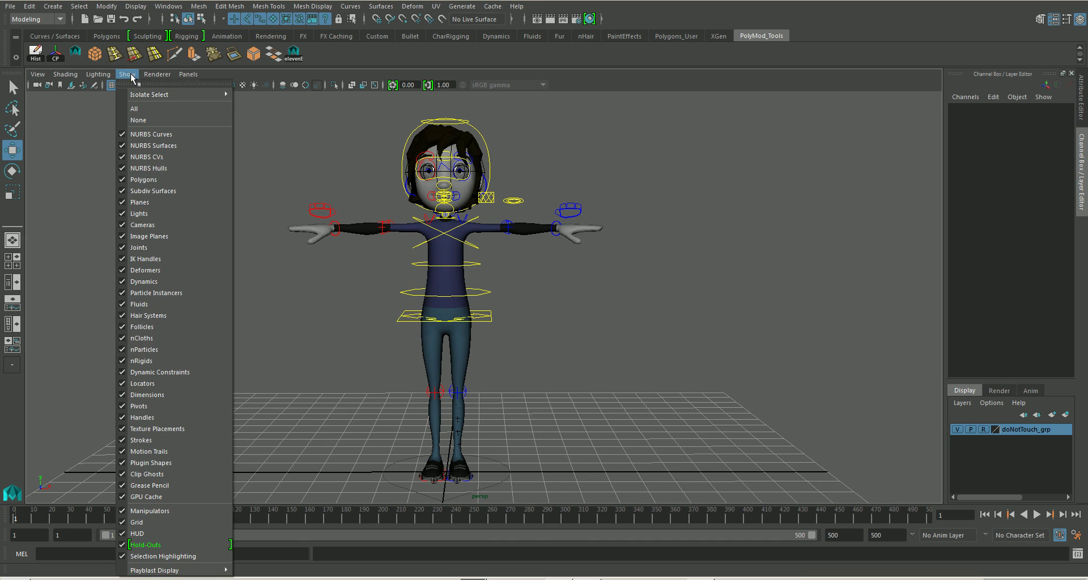
Uncheck Joints in the Show menu, then test-select the hip and left knee IK controls.
left_click(139, 248)
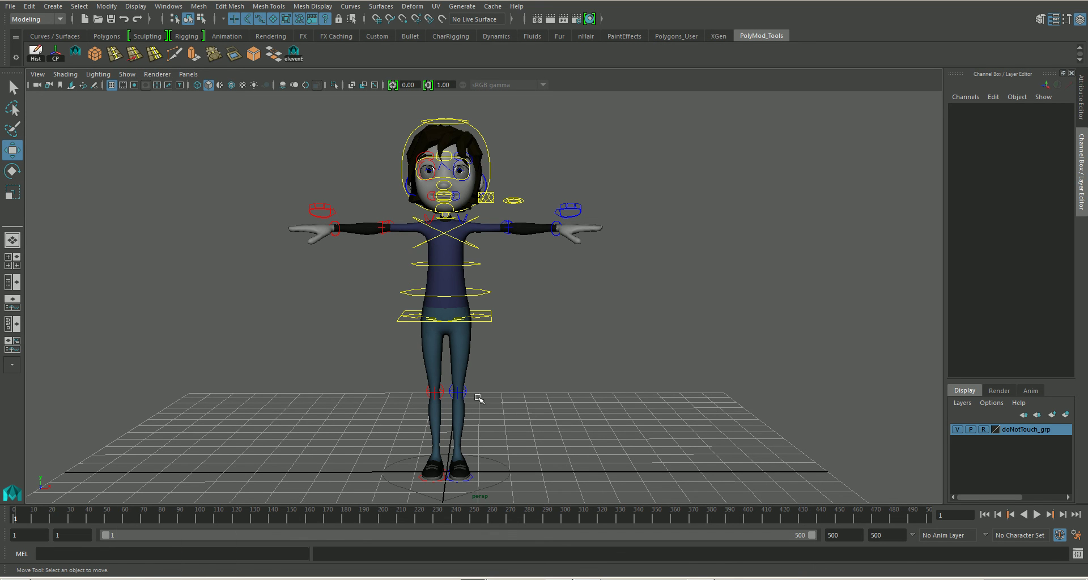
left_click(216, 19)
left_click(216, 19)
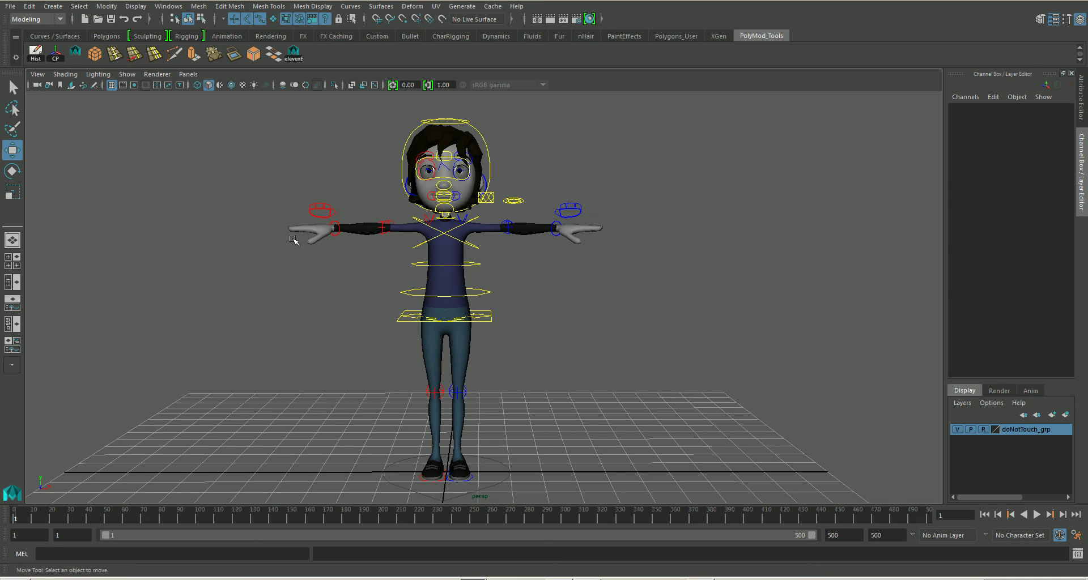
left_click(481, 315)
left_click(434, 363)
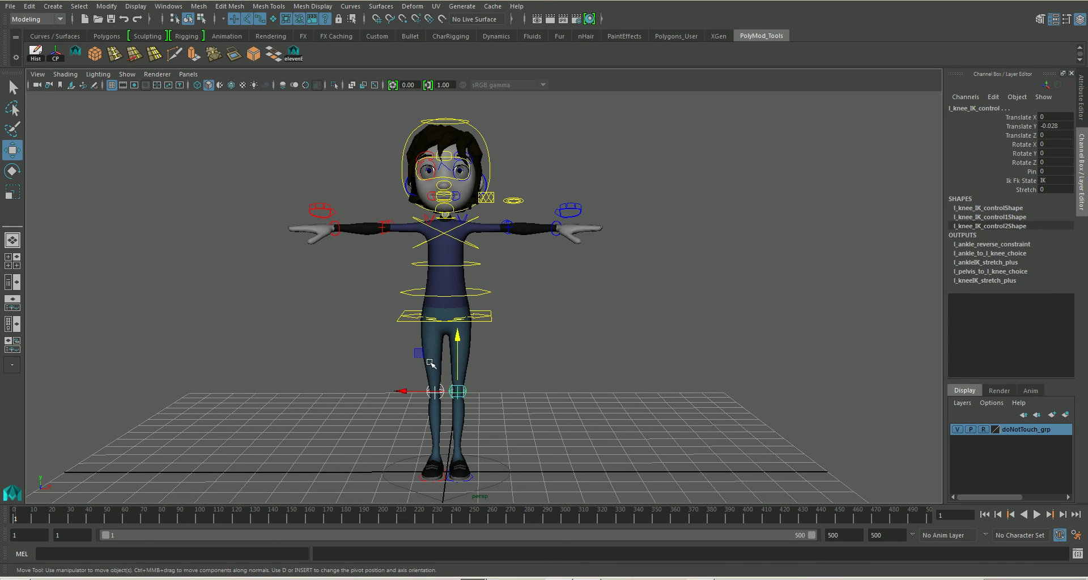
left_click(503, 376)
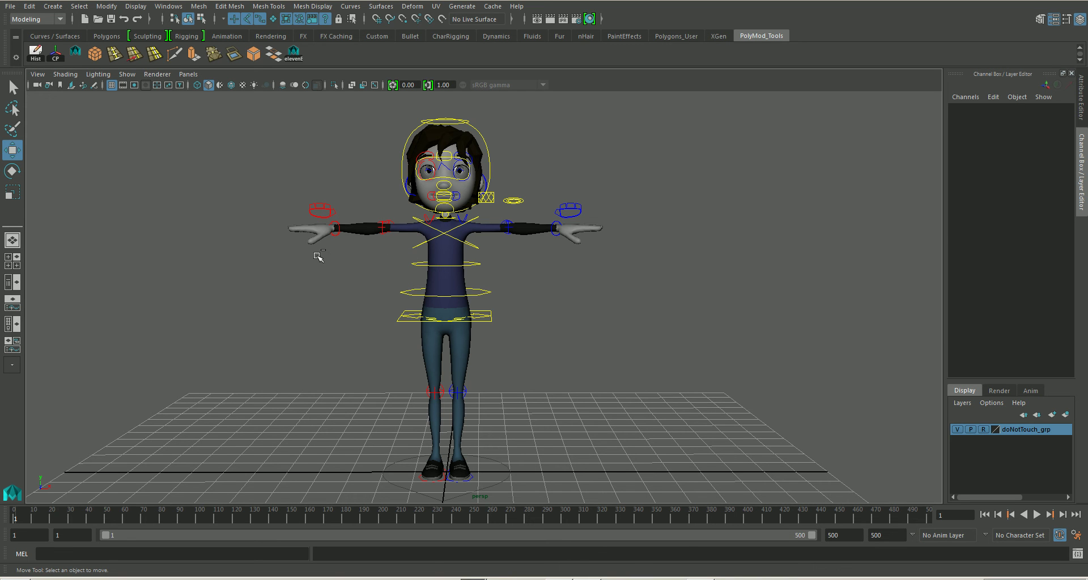
On the global control, set R Arm IKBlend and L Arm IKBlend to 1, then deselect.
left_click_drag(284, 193, 357, 265)
left_click(511, 470)
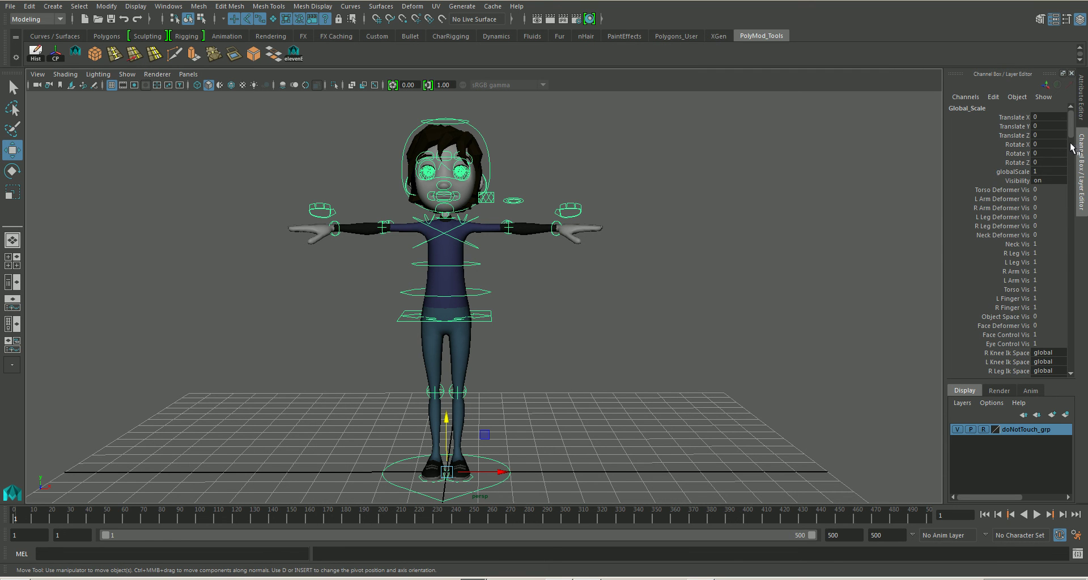
left_click_drag(1071, 129, 1066, 150)
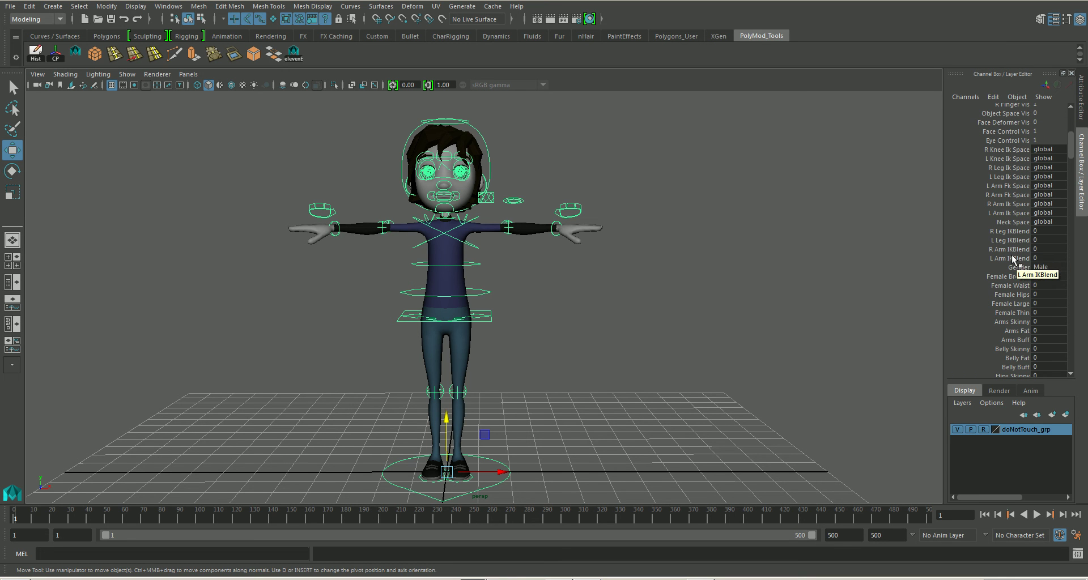
left_click(1044, 248)
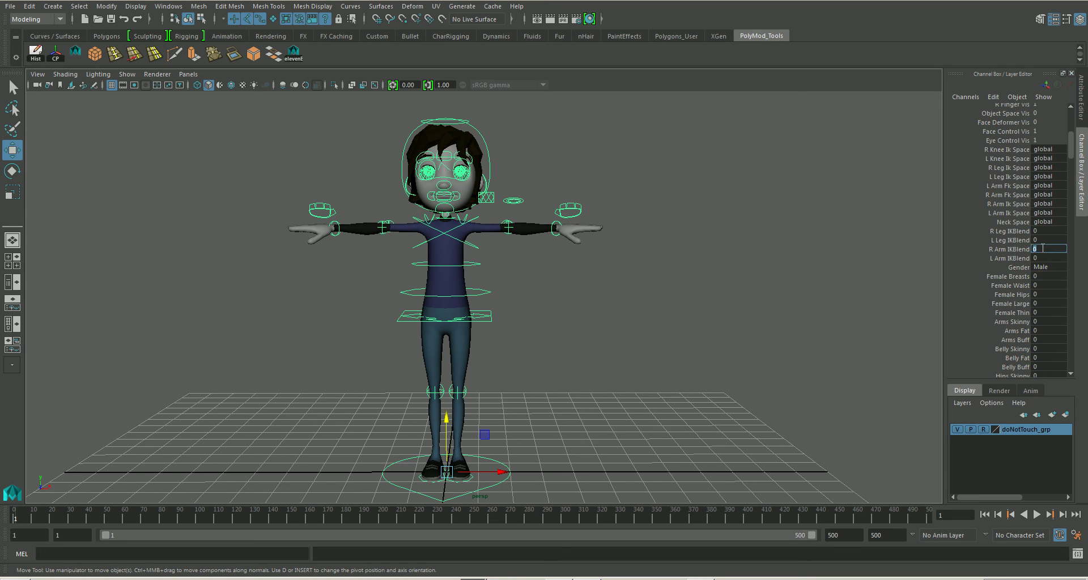
type("1")
key("Return")
left_click(1046, 259)
type("1")
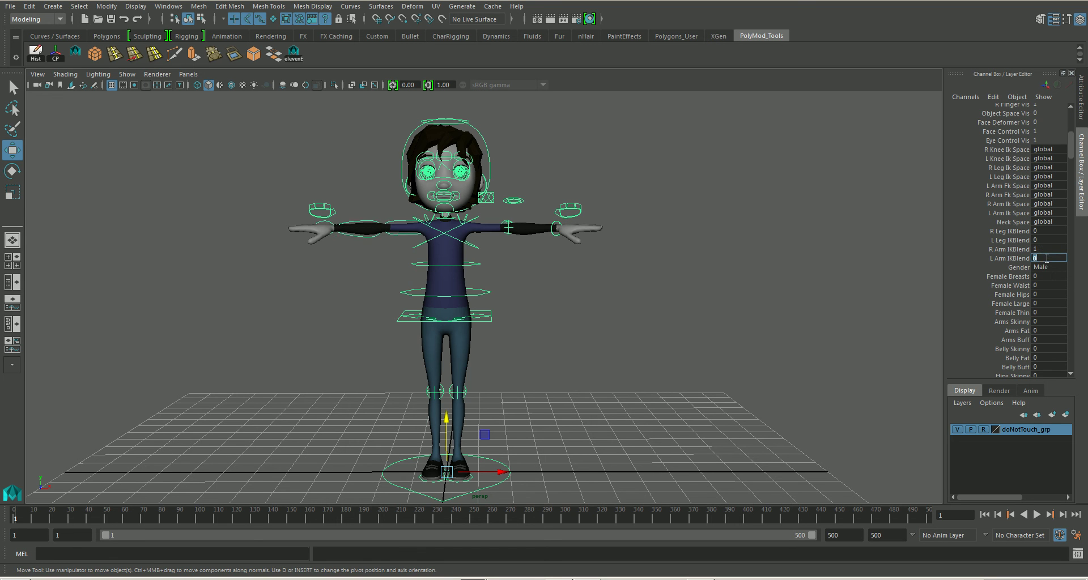
key("Return")
left_click(654, 294)
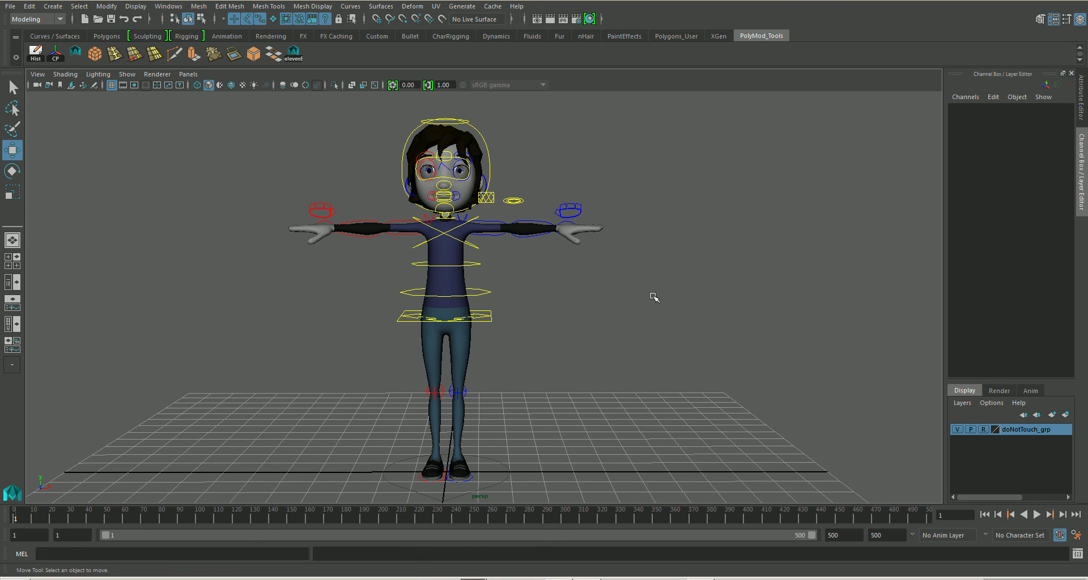
left_click(493, 236)
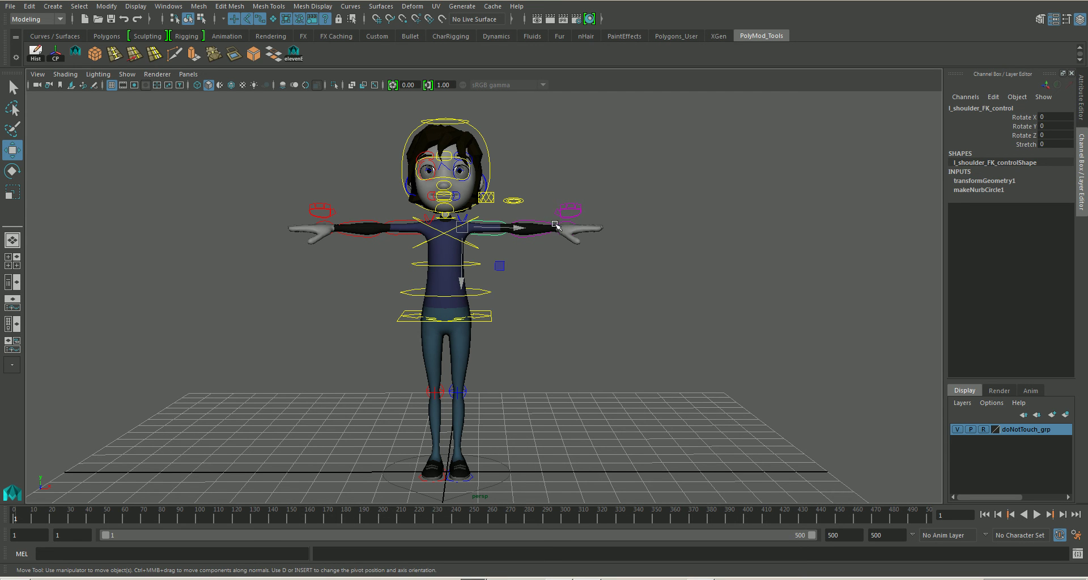
left_click(568, 293)
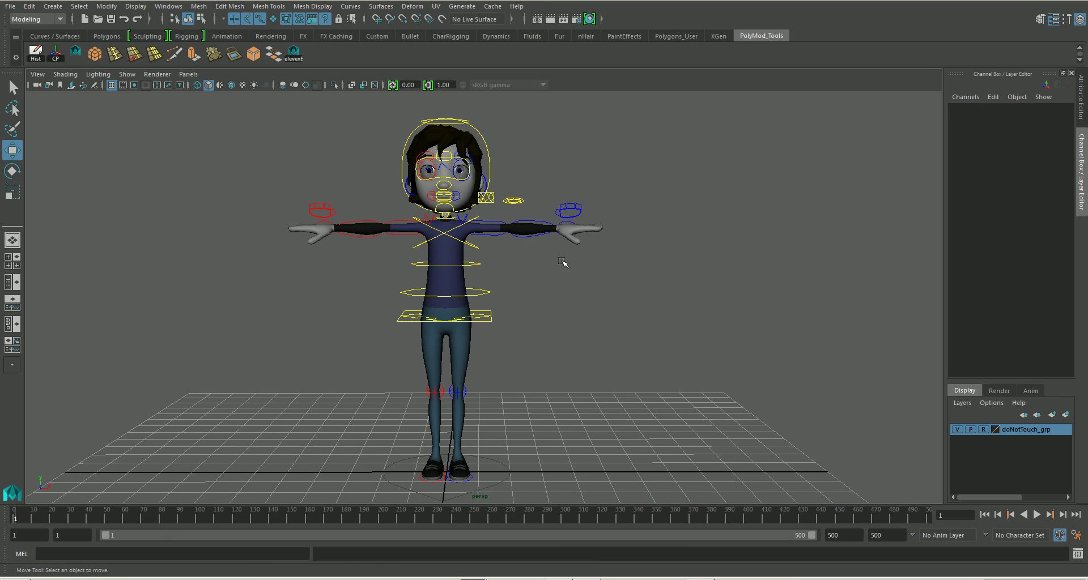
left_click_drag(553, 289, 555, 289, "alt")
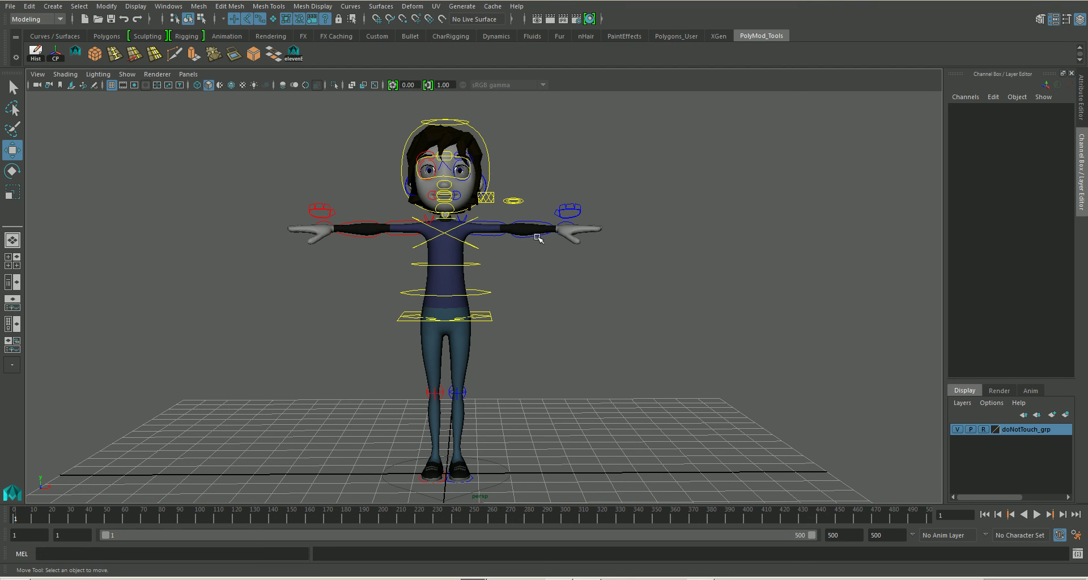
left_click_drag(587, 299, 582, 299, "alt")
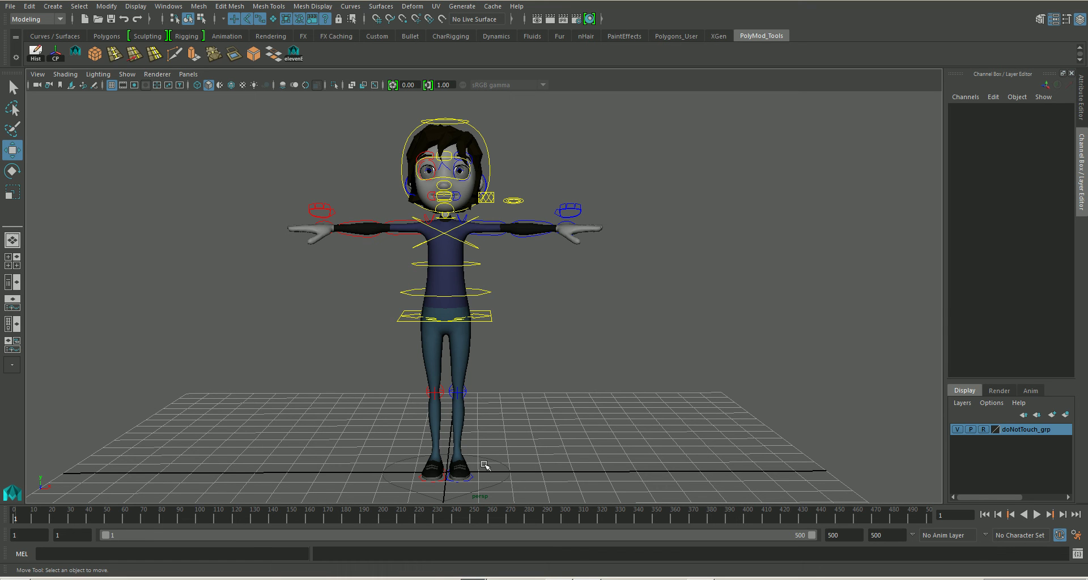
left_click(437, 488)
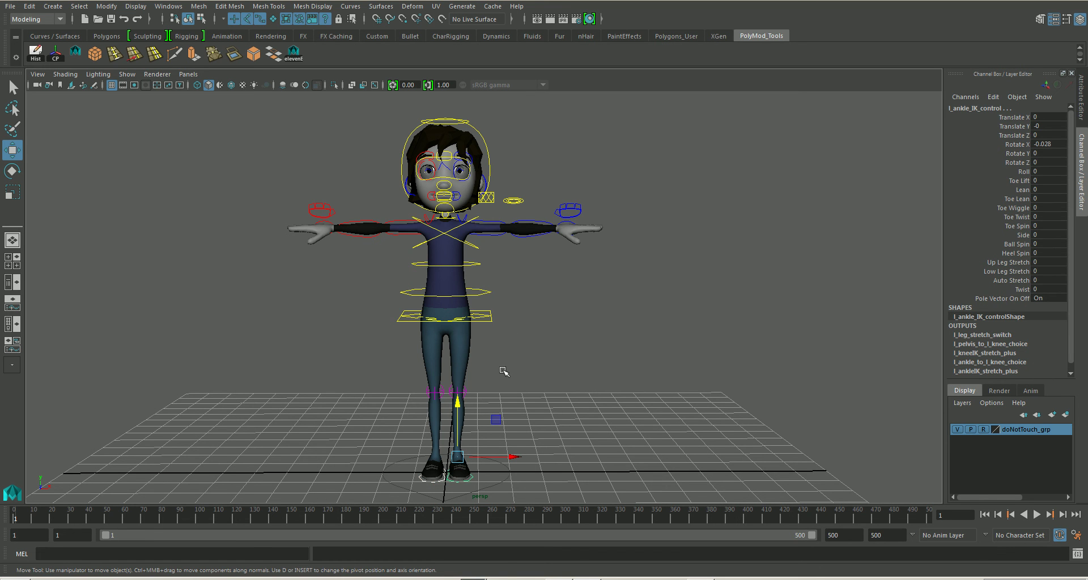
left_click_drag(497, 418, 419, 373)
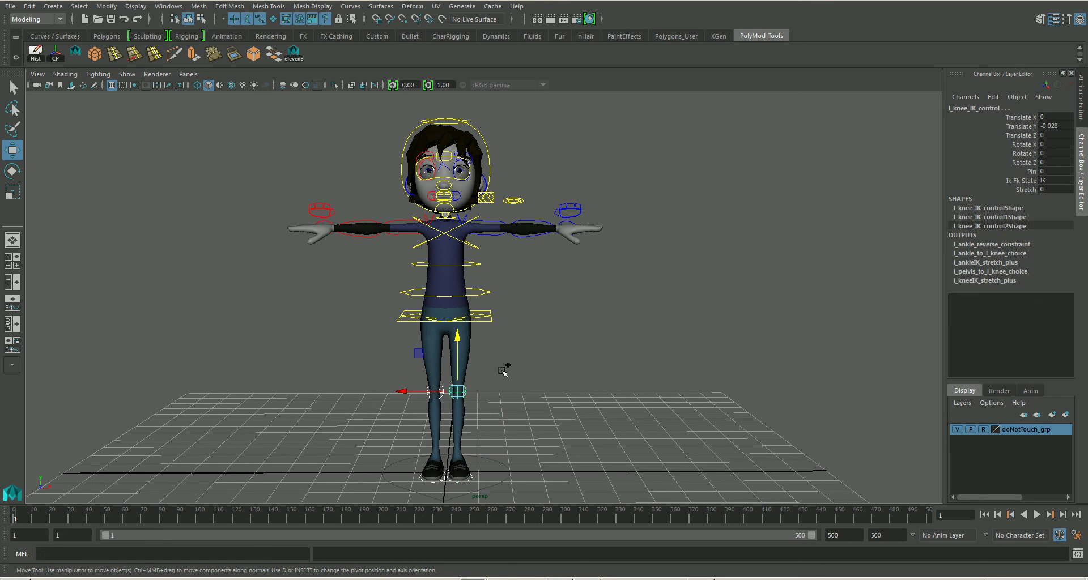
left_click_drag(513, 352, 379, 253)
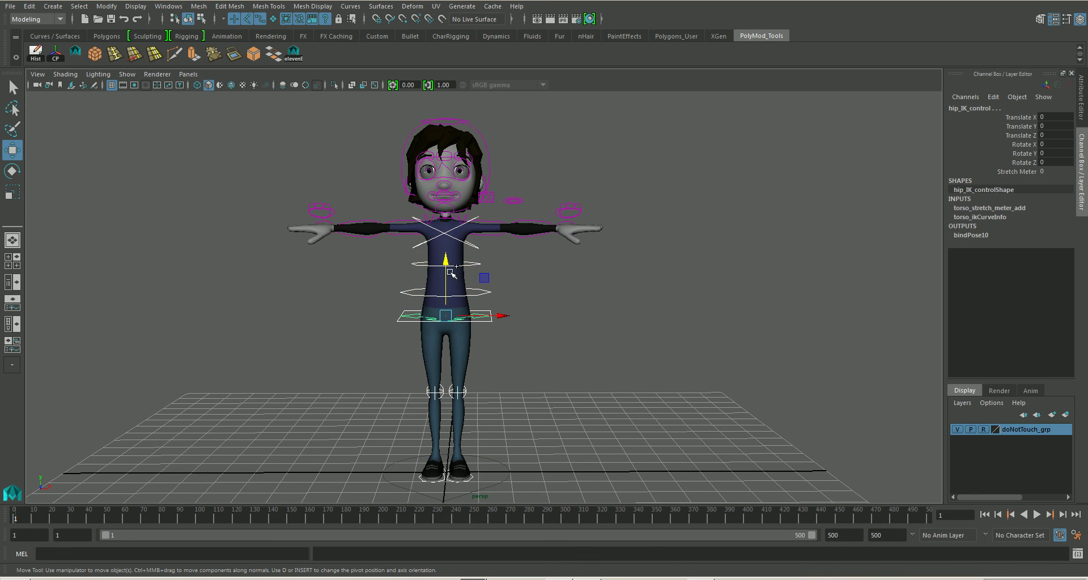
left_click_drag(493, 257, 397, 227)
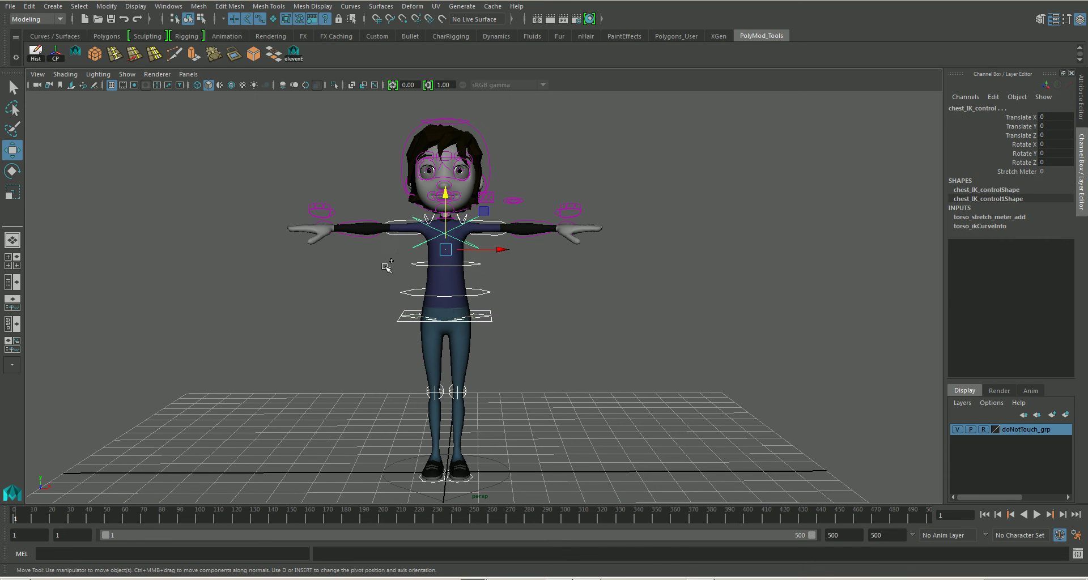
left_click_drag(390, 269, 270, 188)
left_click_drag(527, 274, 612, 193)
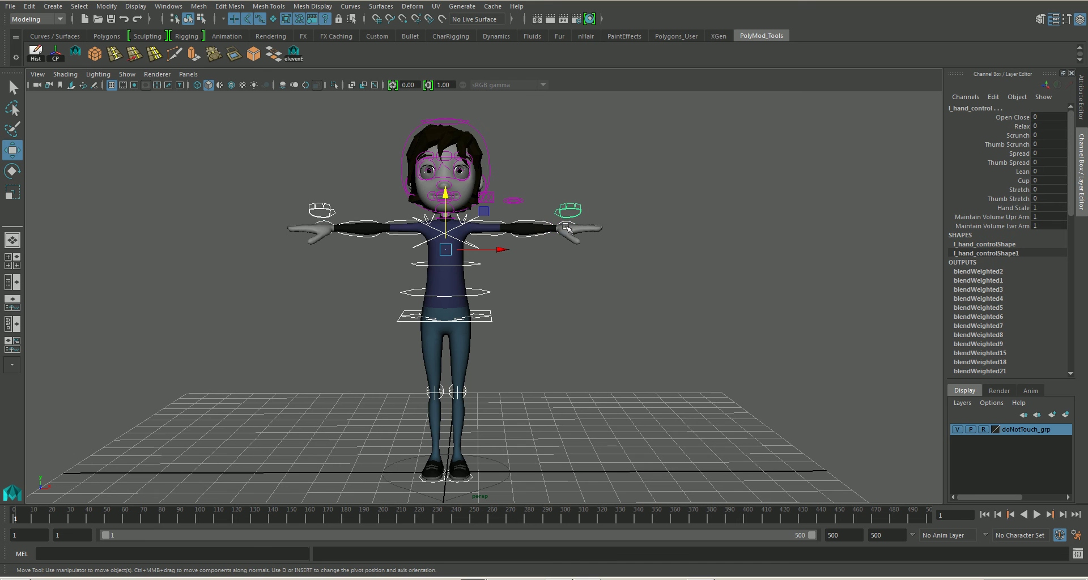
scroll(492, 243, "up", 5)
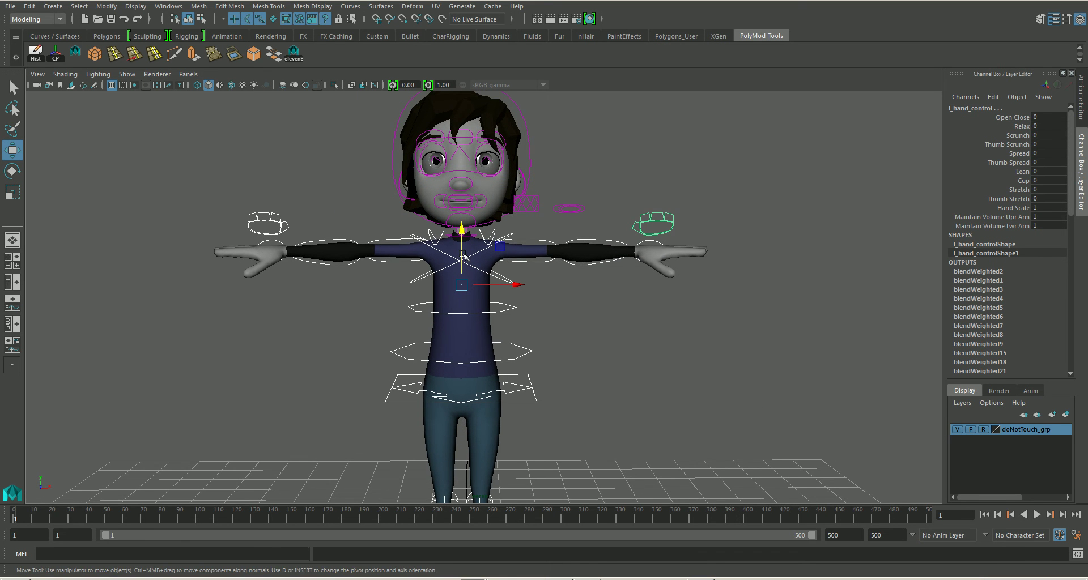
scroll(463, 256, "up", 2)
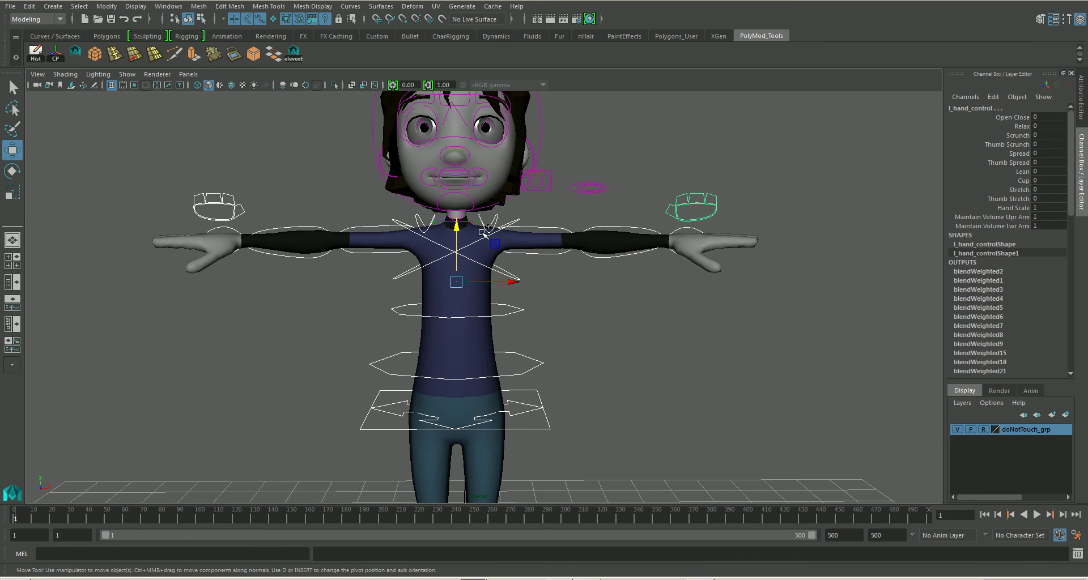
left_click(470, 214)
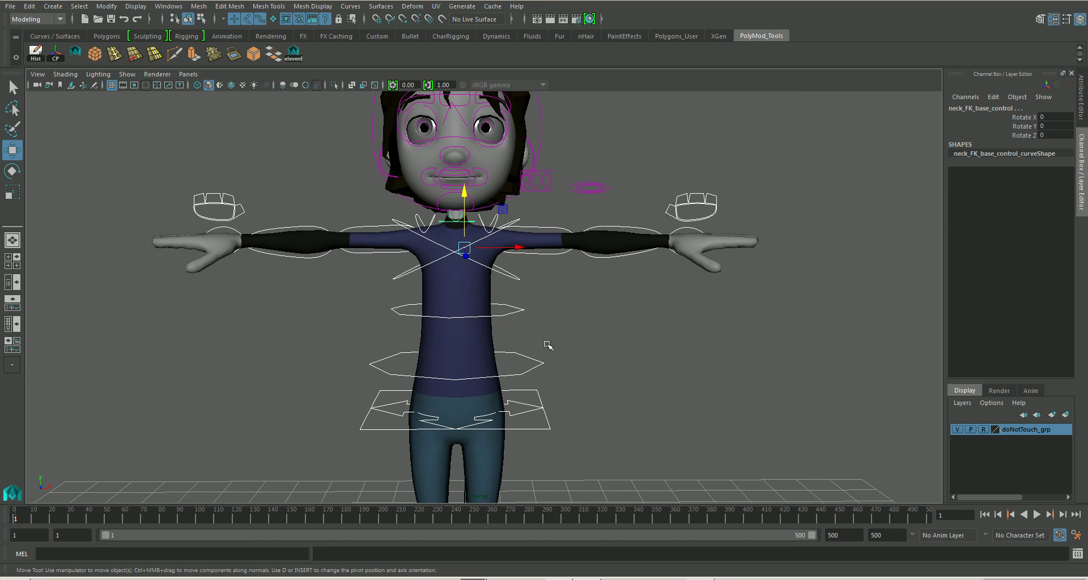
scroll(546, 341, "down", 3)
scroll(504, 307, "down", 1)
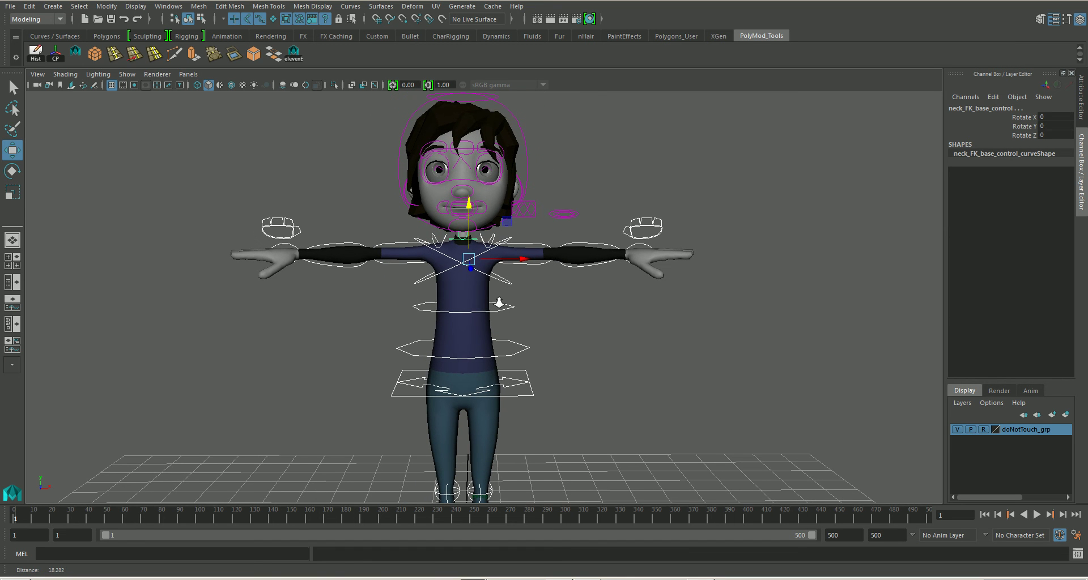
scroll(498, 304, "down", 1)
left_click(525, 199)
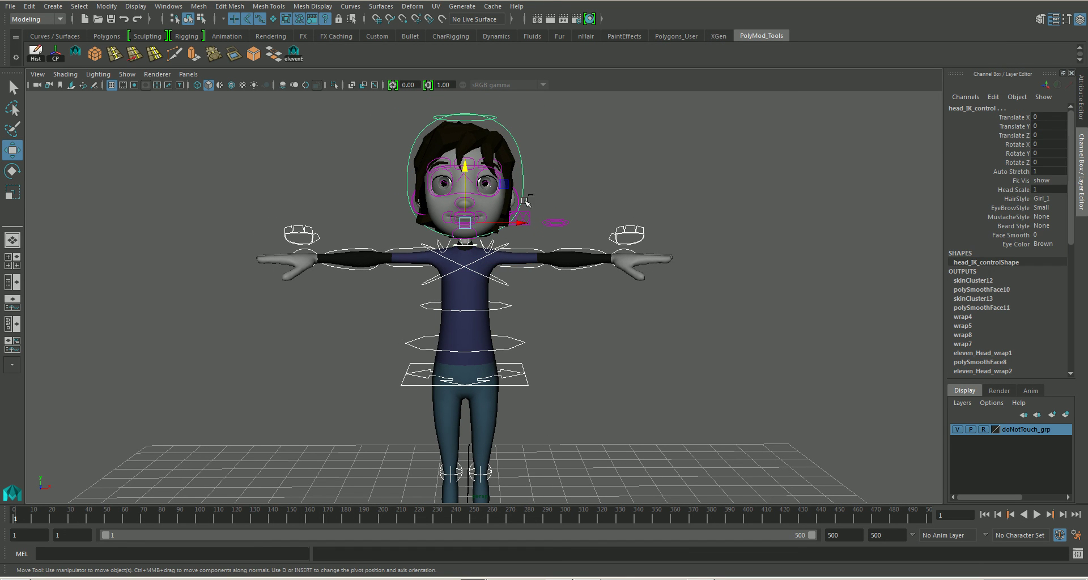
scroll(493, 303, "down", 2)
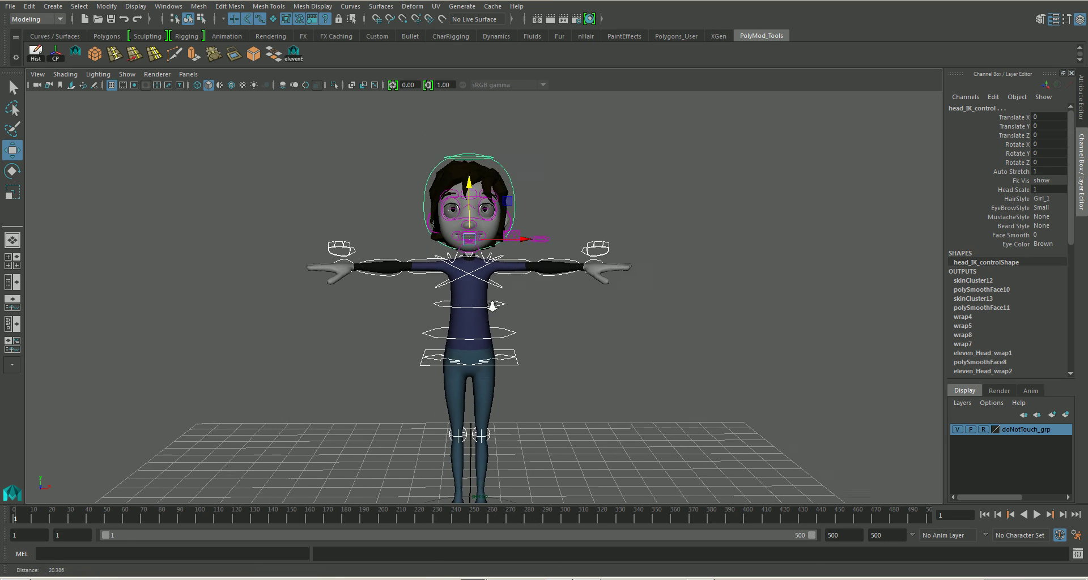
middle_click_drag(493, 304, 493, 336, "alt")
scroll(488, 340, "up", 2)
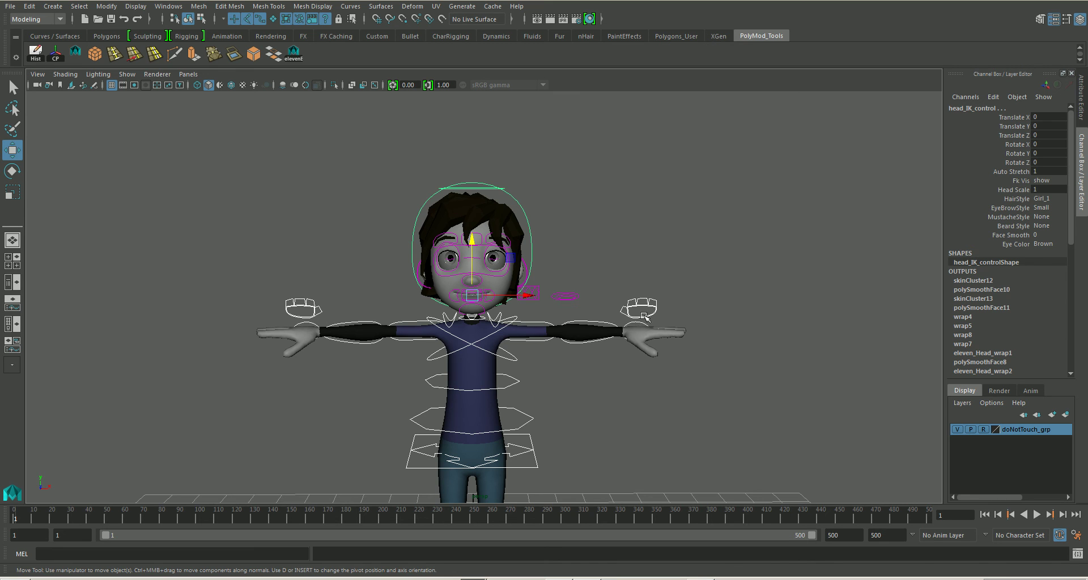
middle_click_drag(606, 386, 621, 292, "alt")
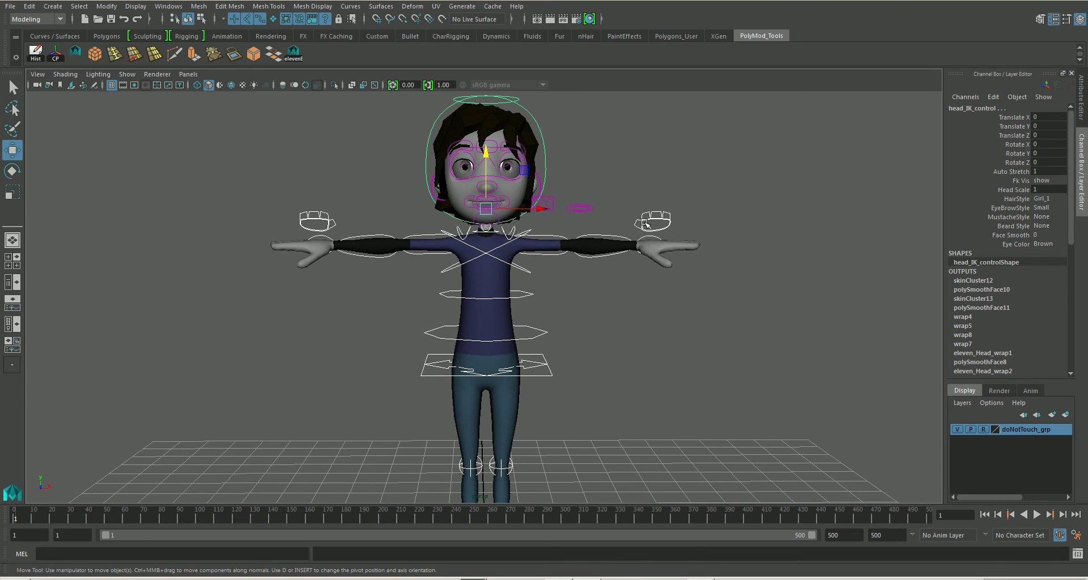
middle_click_drag(633, 349, 513, 343, "alt")
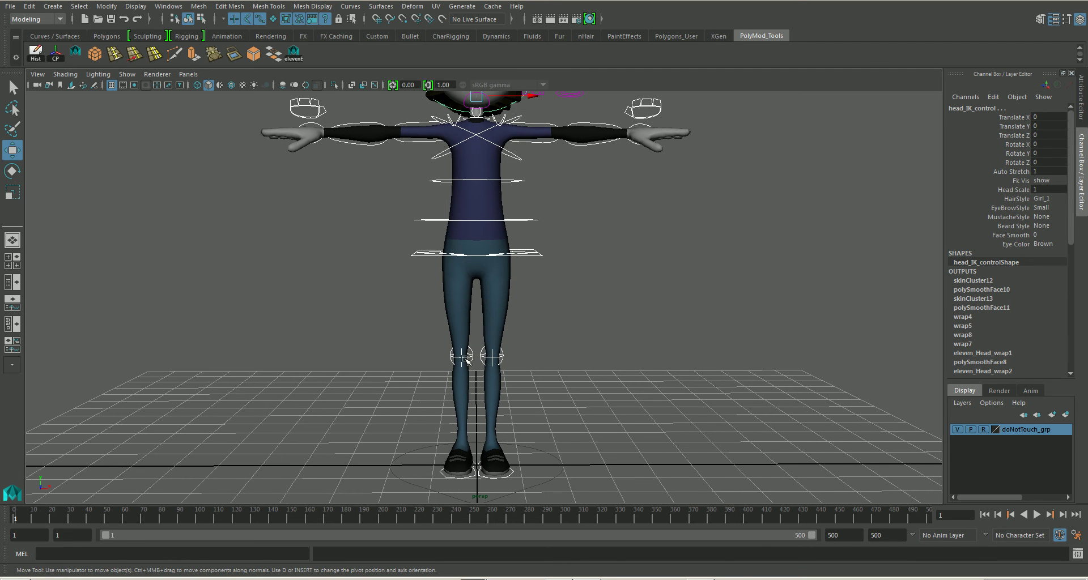
right_click_drag(583, 384, 529, 340, "alt")
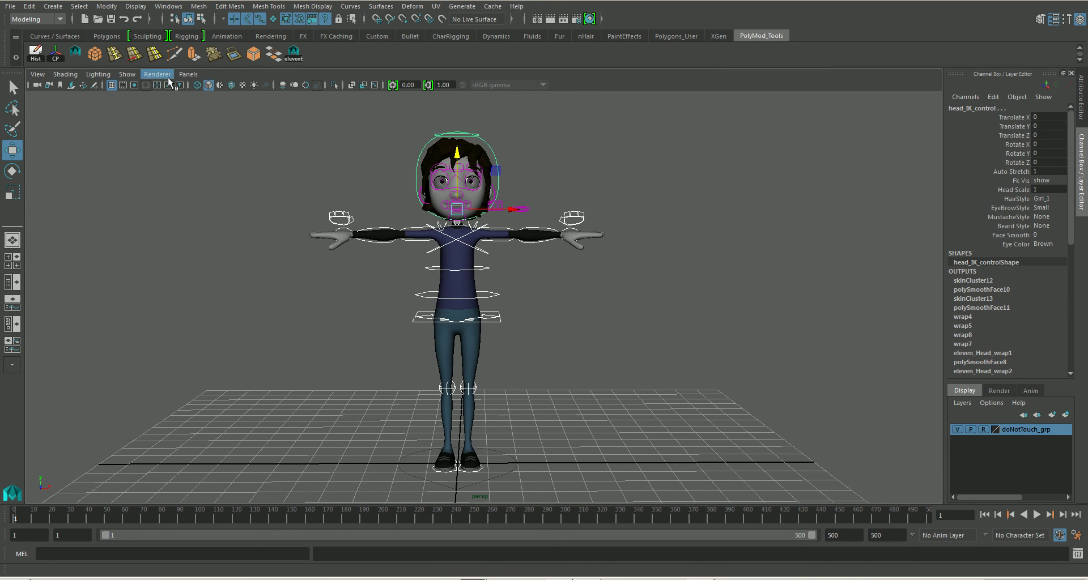
left_click(80, 7)
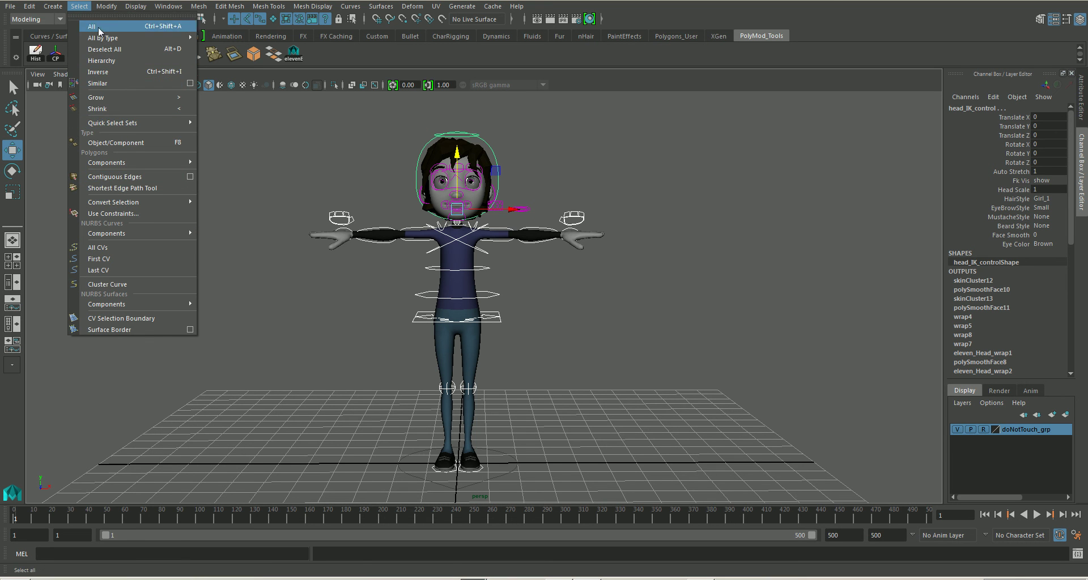
mouse_move(53, 7)
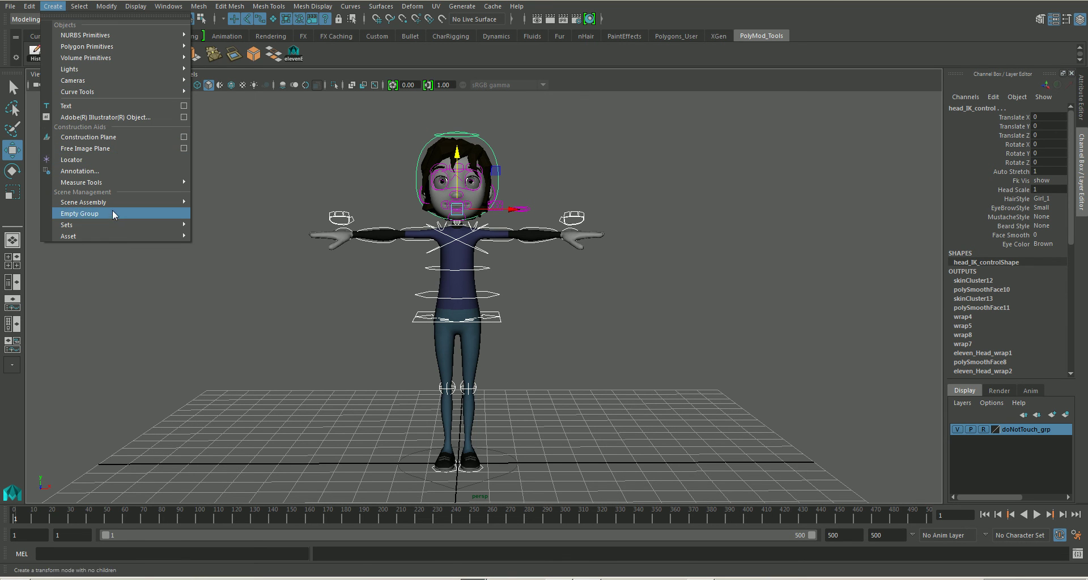
mouse_move(83, 224)
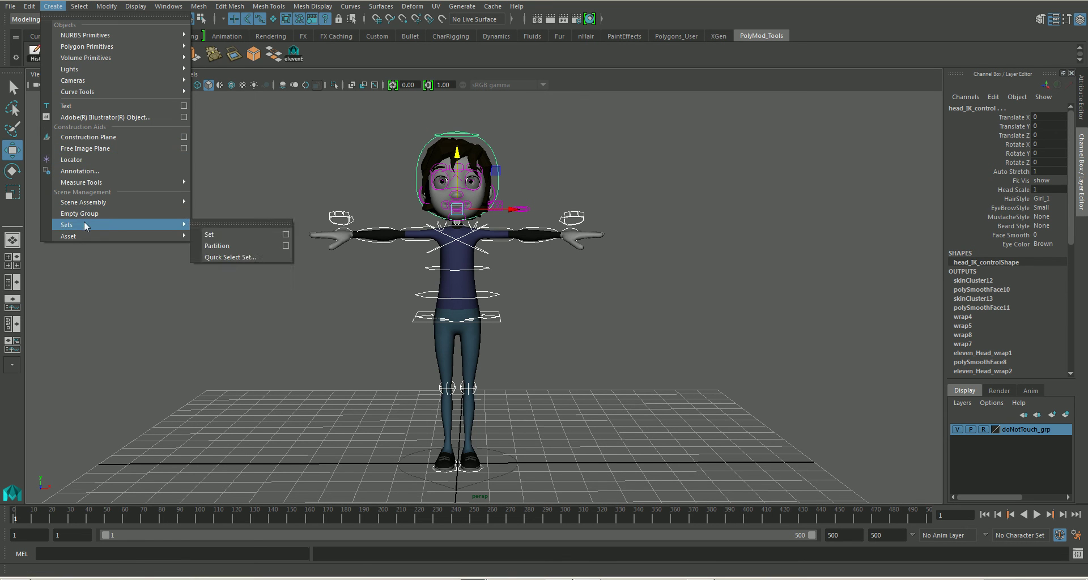
left_click(238, 257)
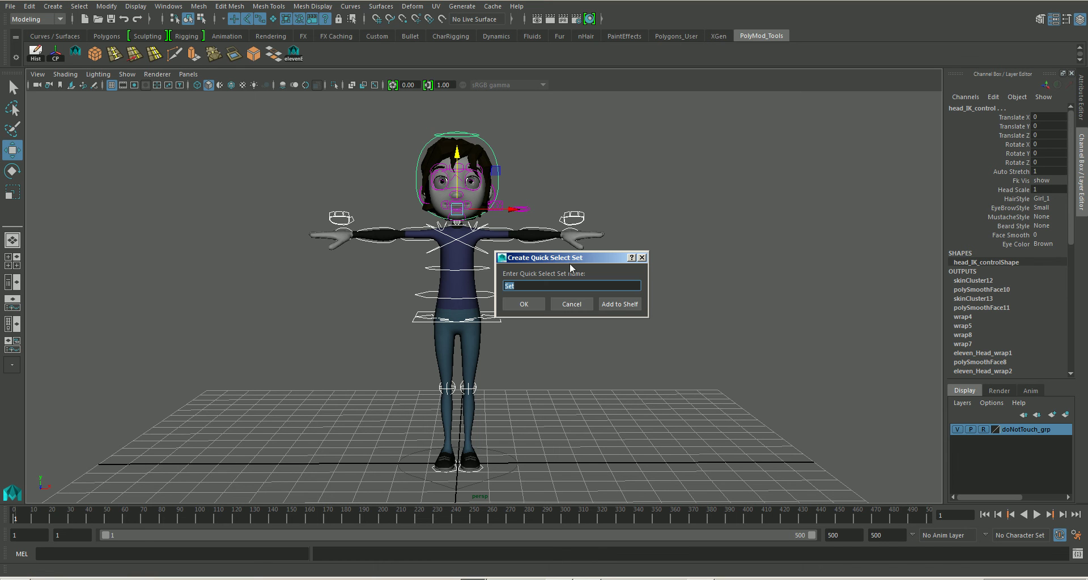
left_click_drag(570, 260, 740, 193)
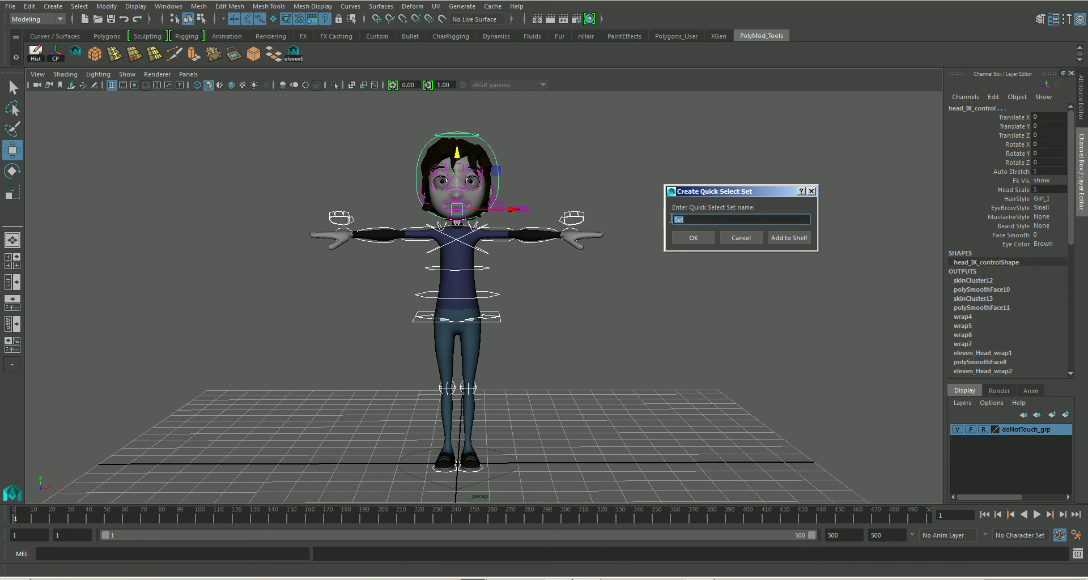
type("bodySet")
left_click(742, 237)
Test the old eleven shelf button, then delete it from the shelf.
left_click(317, 94)
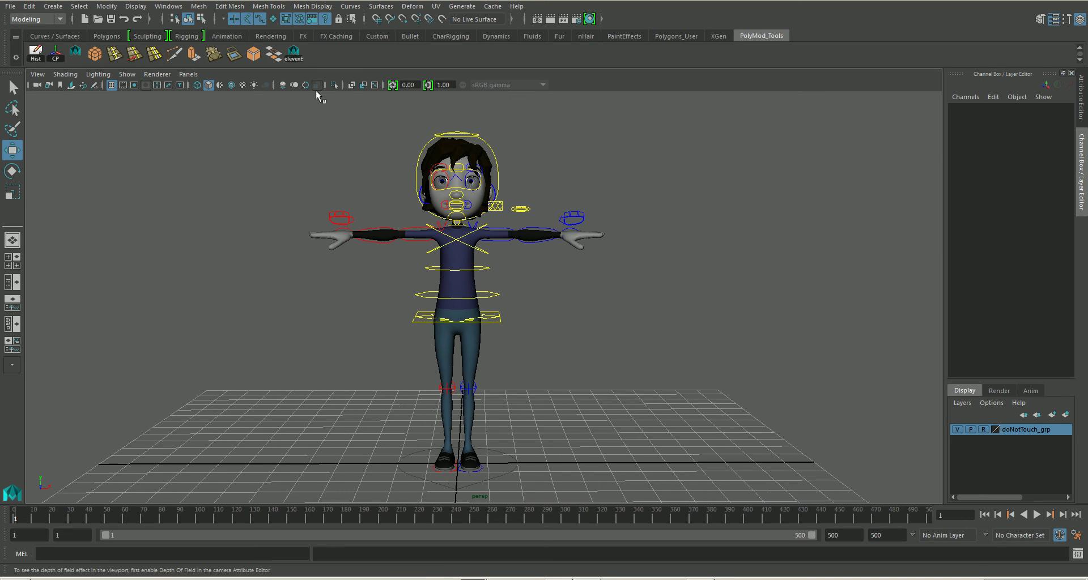
left_click(299, 60)
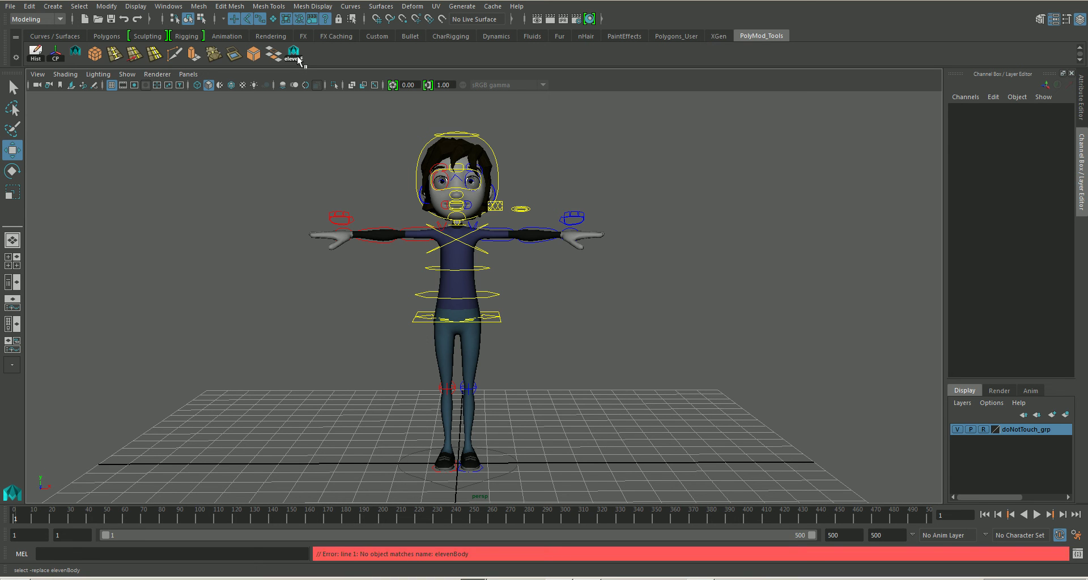
left_click_drag(347, 127, 597, 290)
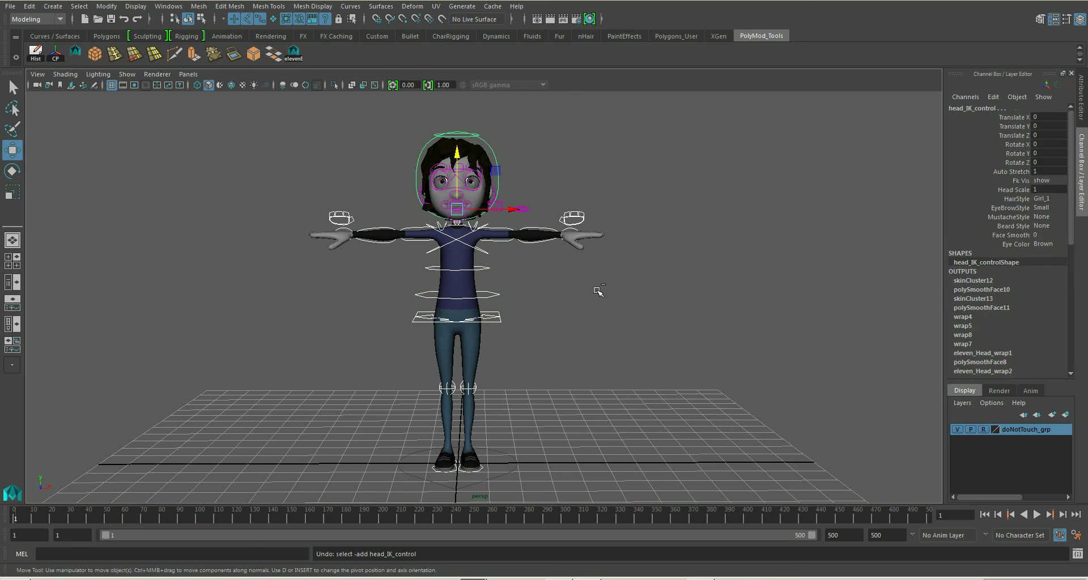
key("ctrl+z")
key("ctrl+z")
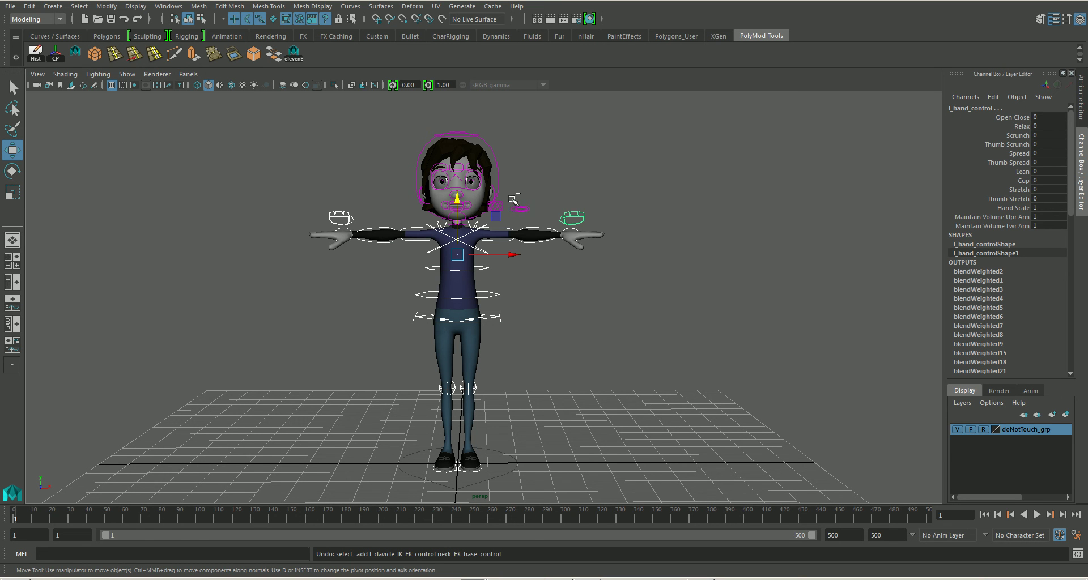
key("ctrl+y")
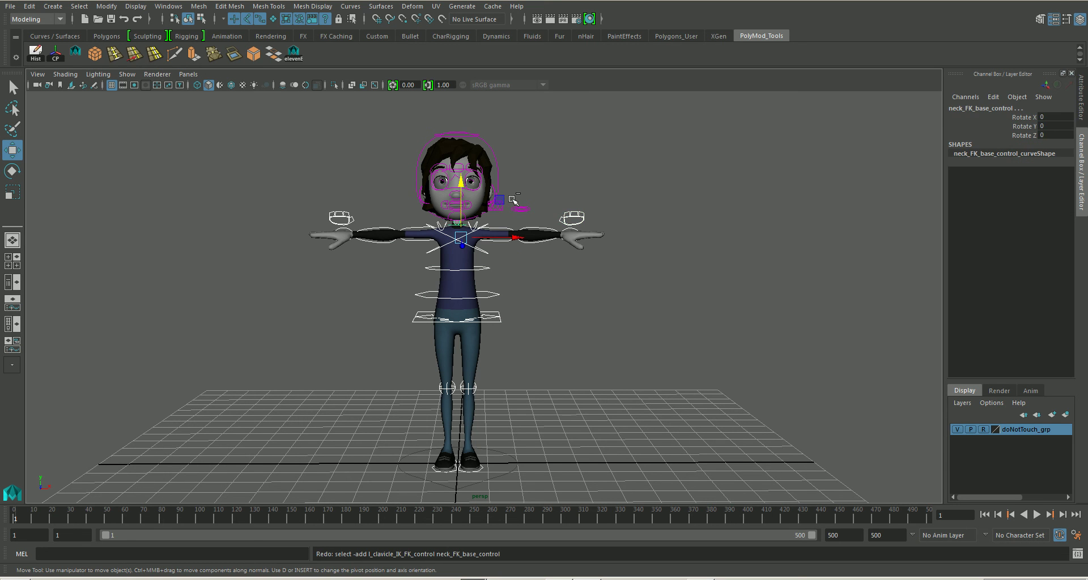
key("ctrl+y")
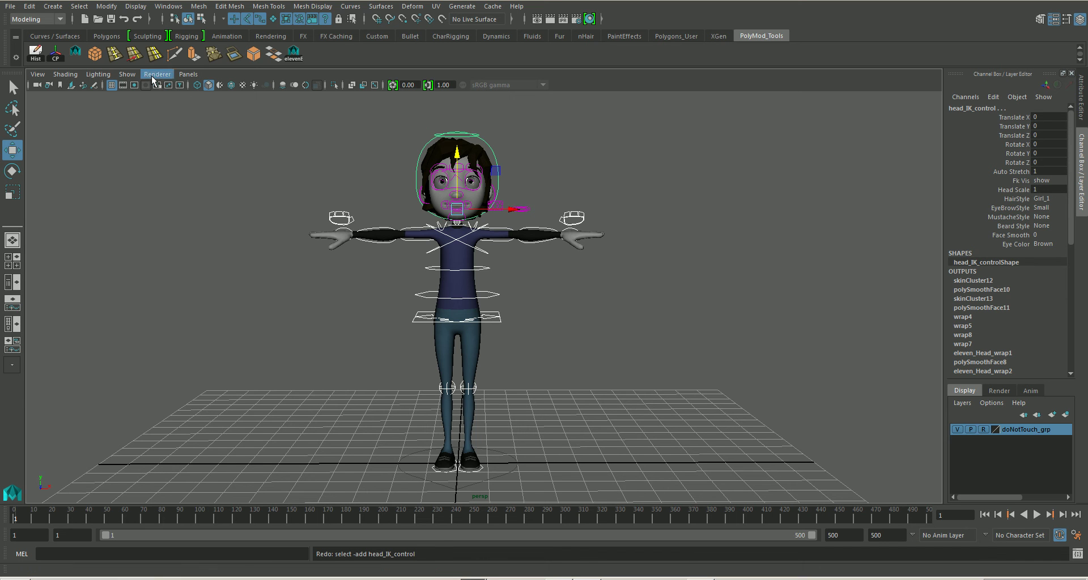
right_click(293, 54)
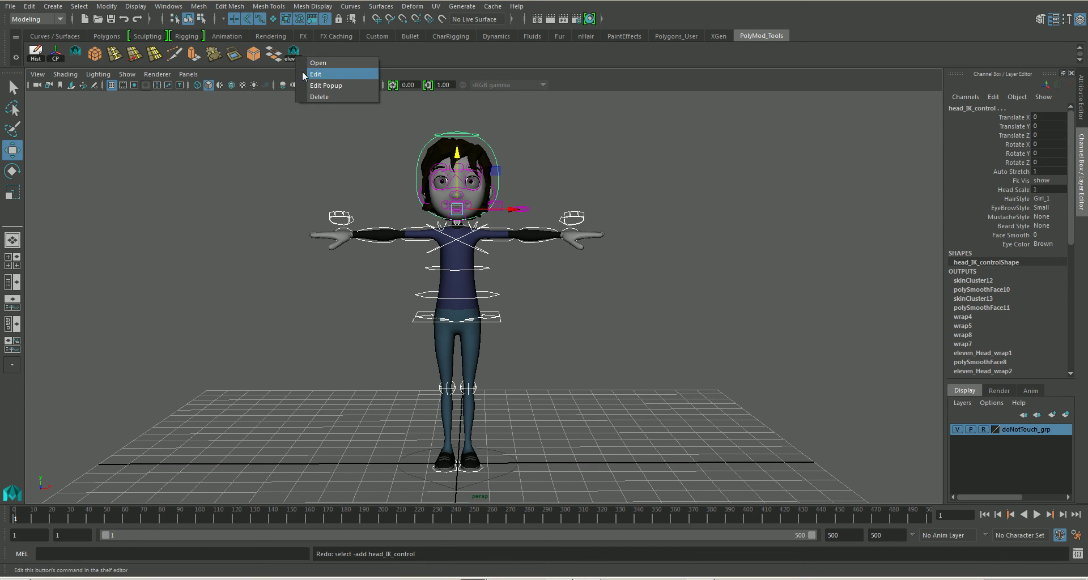
left_click(330, 96)
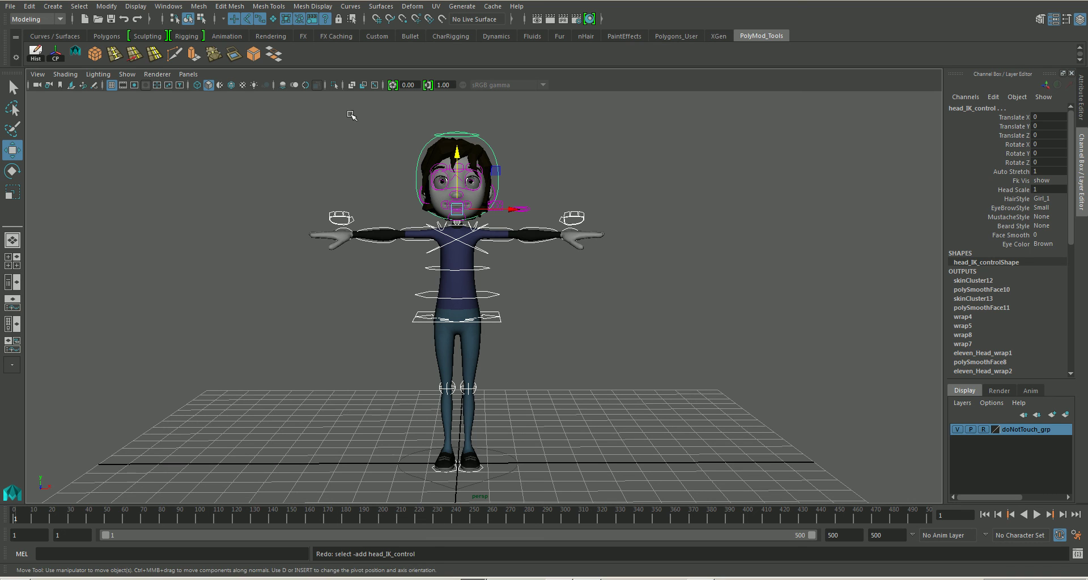
Make a 'bodySet' quick select set from the controls, shelve it, and test reselecting them.
left_click(52, 6)
mouse_move(148, 225)
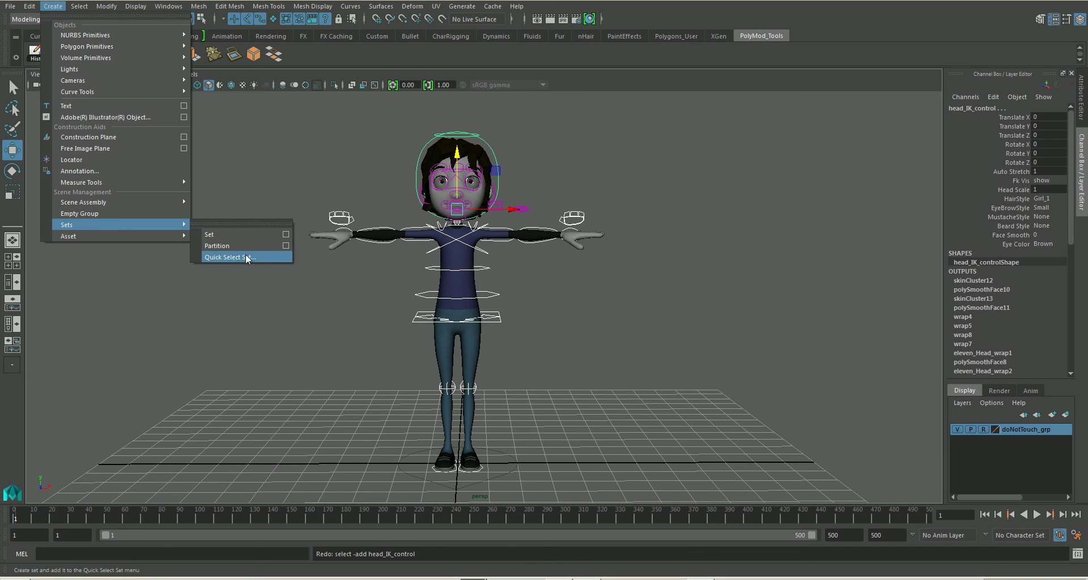
left_click(271, 256)
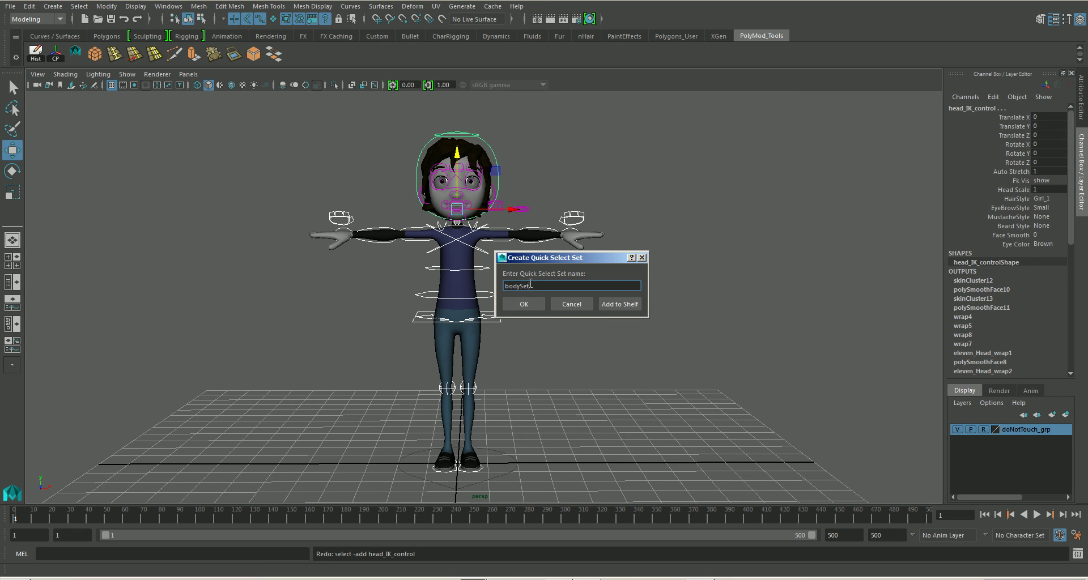
left_click(619, 305)
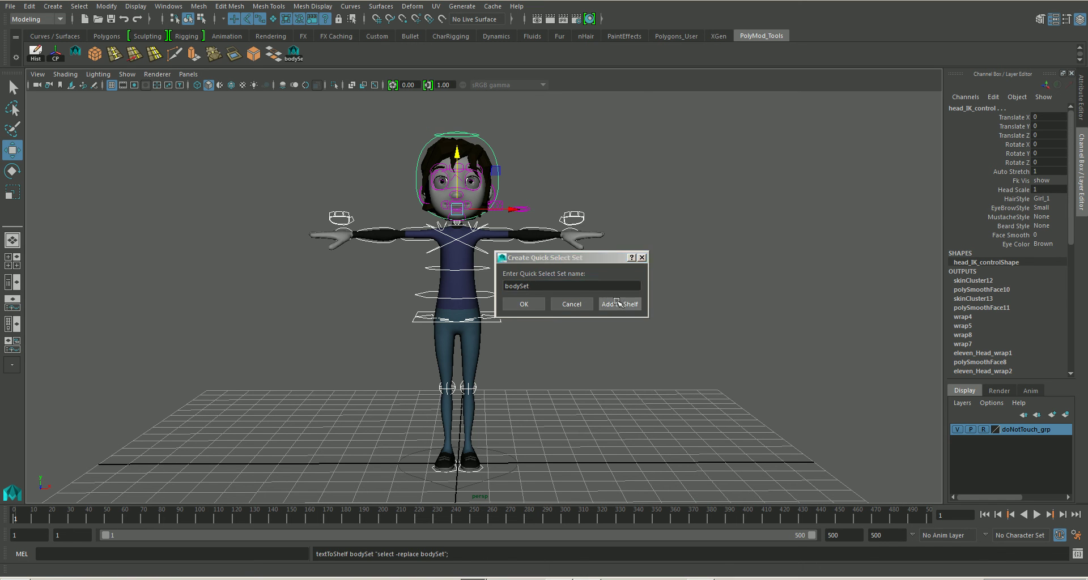
left_click(337, 139)
left_click(294, 55)
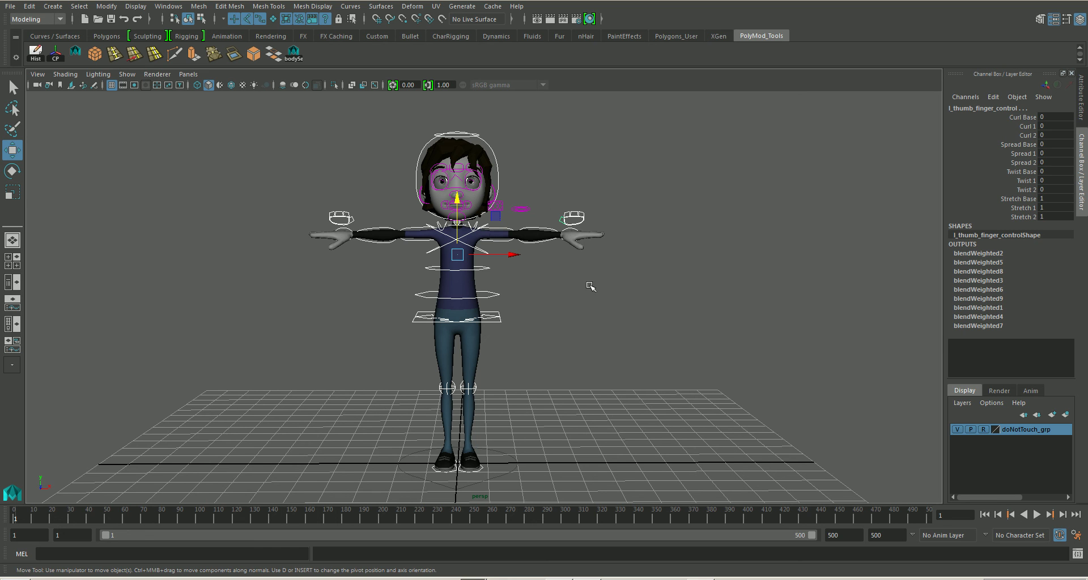
left_click(578, 301)
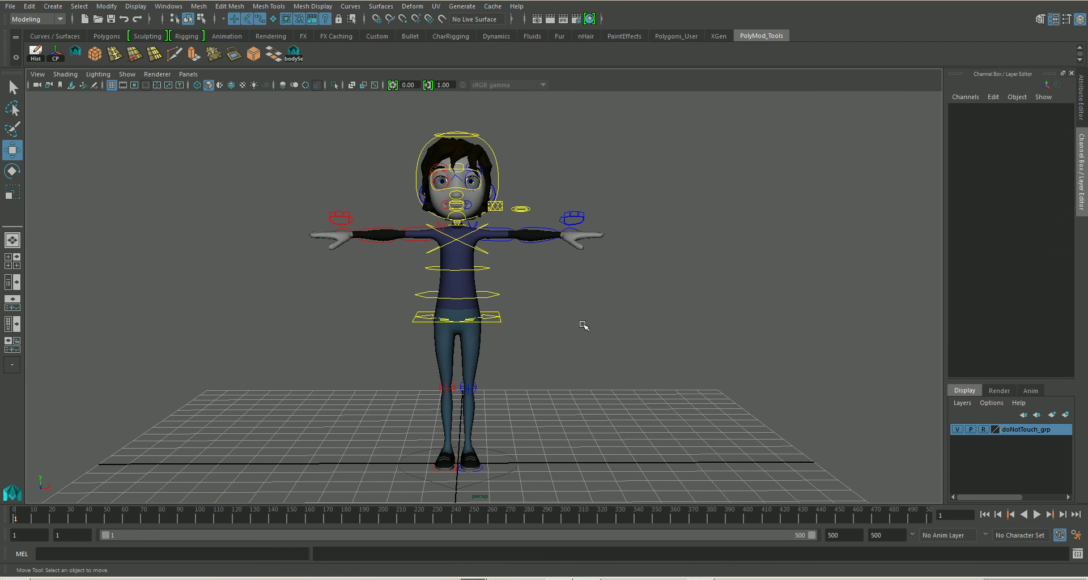
middle_click_drag(600, 364, 594, 363, "alt")
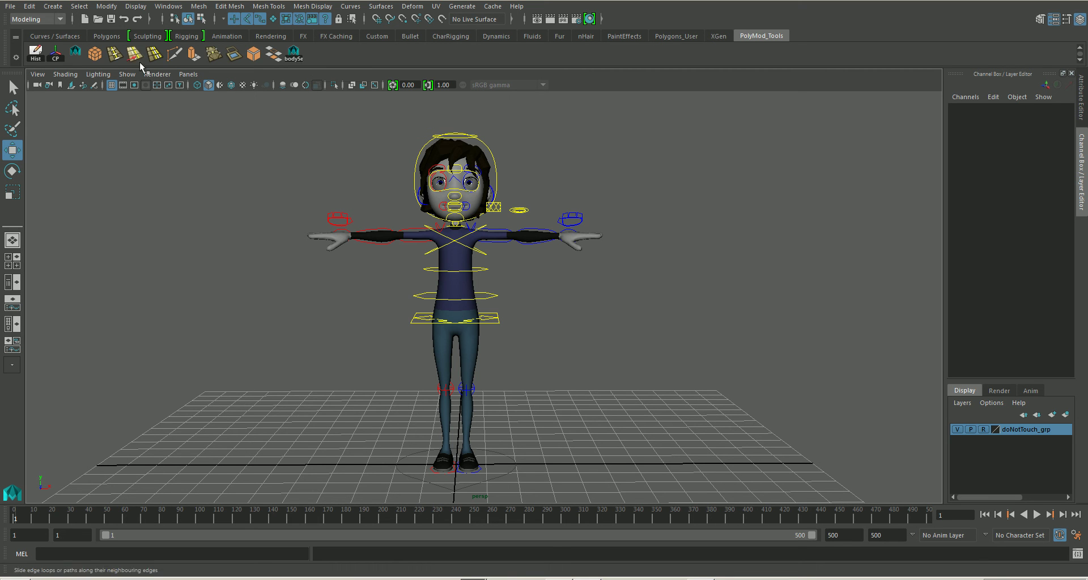
left_click(57, 6)
mouse_move(116, 223)
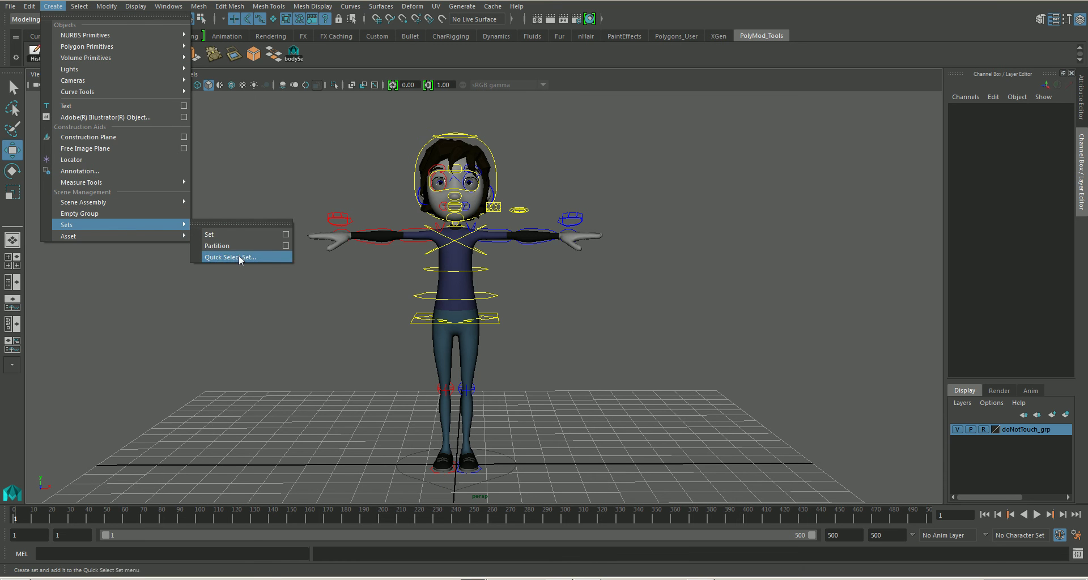
left_click(260, 325)
middle_click_drag(497, 329, 546, 353, "alt")
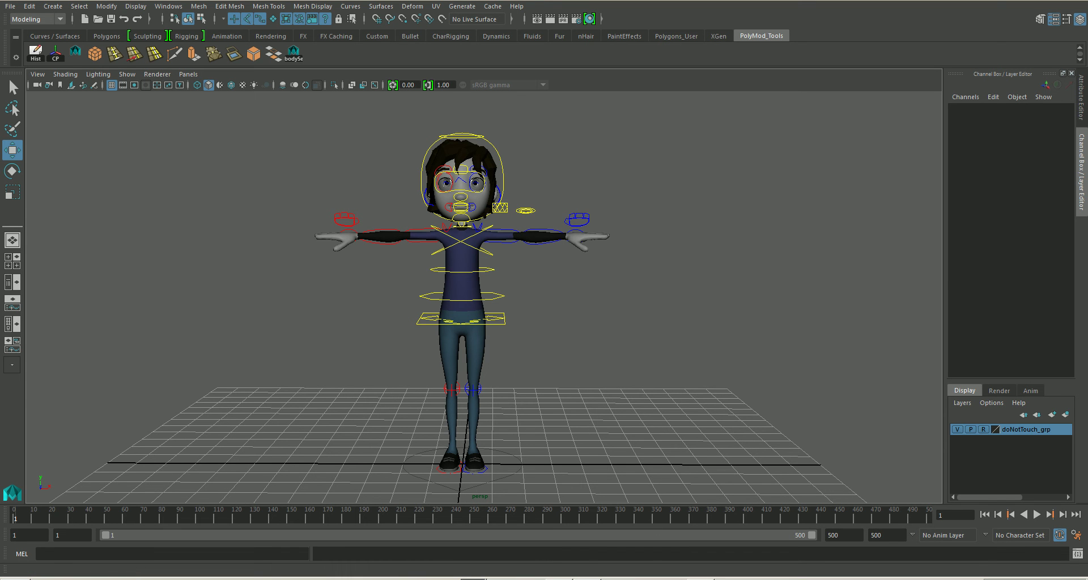
In Chrome, check the Eleven Rig Blog, then return to the top of the 11 Second Club forum thread.
key("alt+Tab")
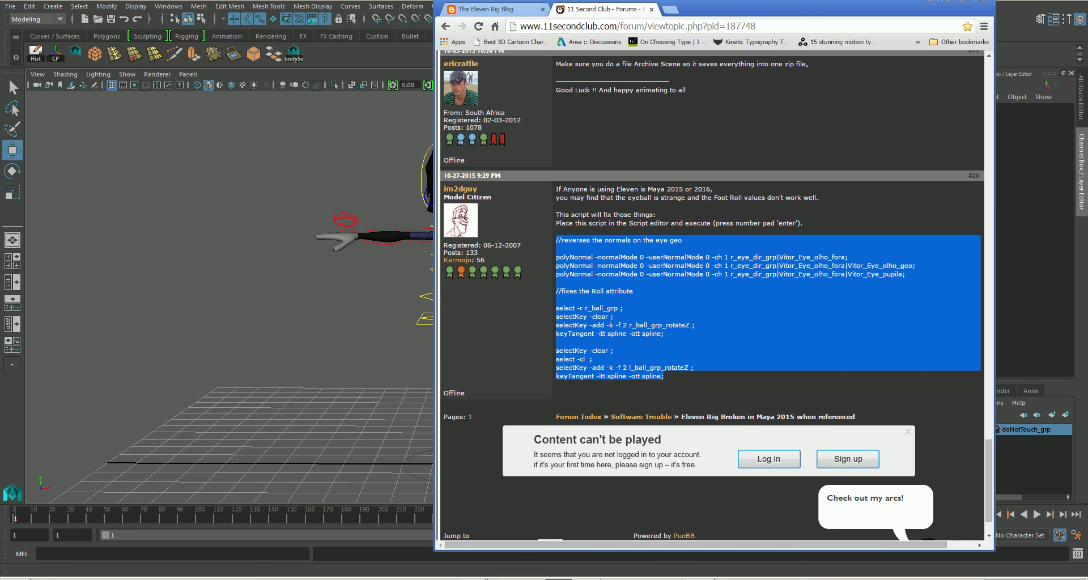
left_click(509, 9)
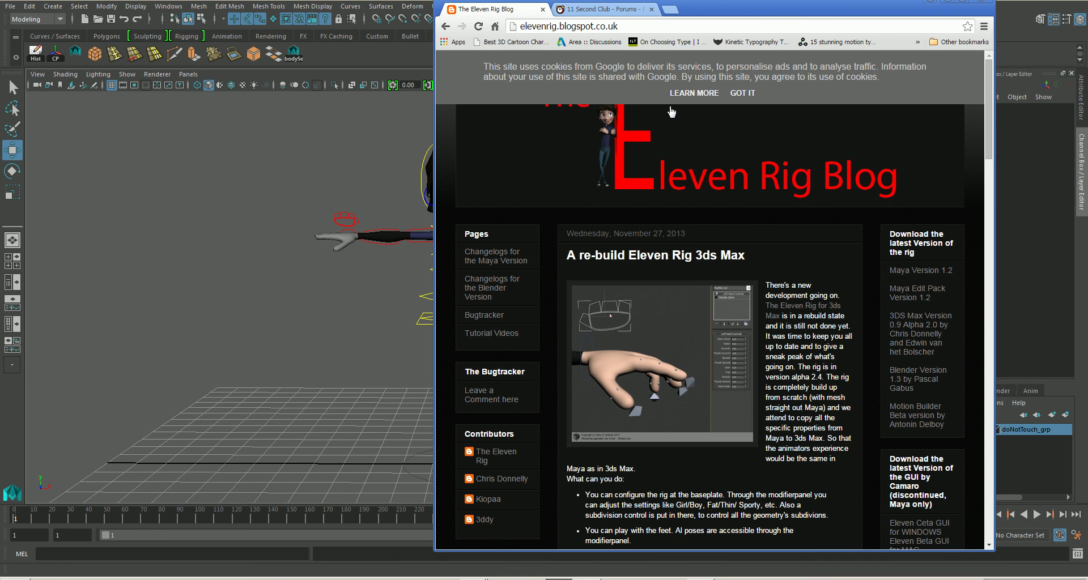
left_click(445, 26)
left_click(599, 10)
scroll(674, 124, "up", 20)
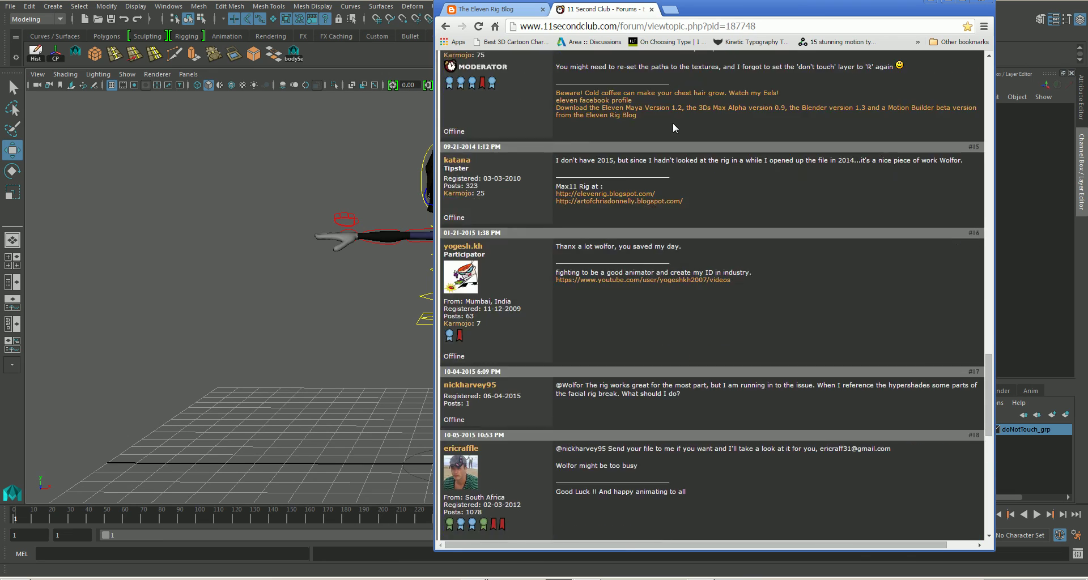
scroll(634, 90, "up", 15)
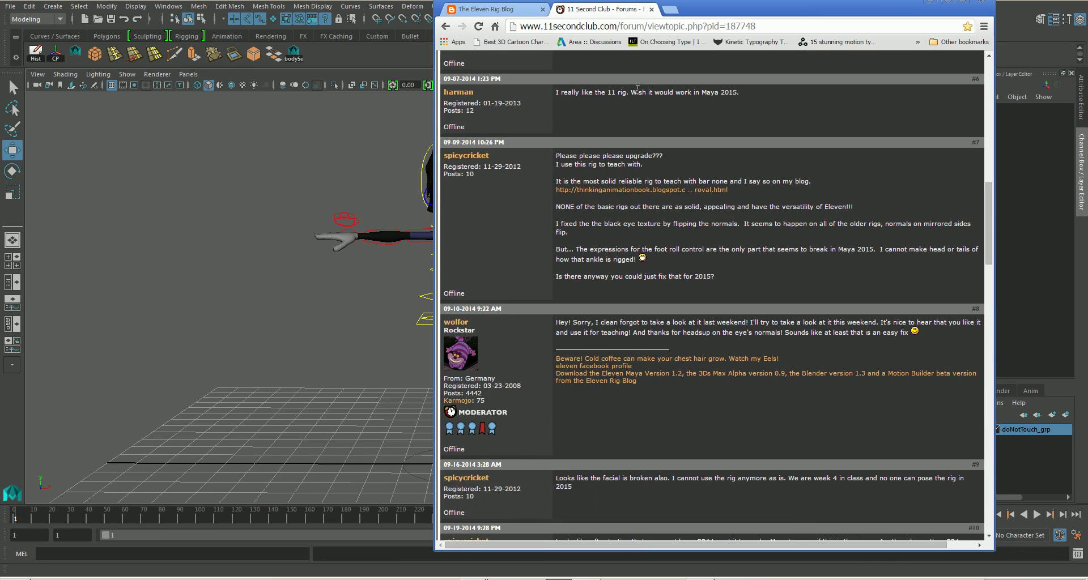
scroll(634, 93, "up", 2)
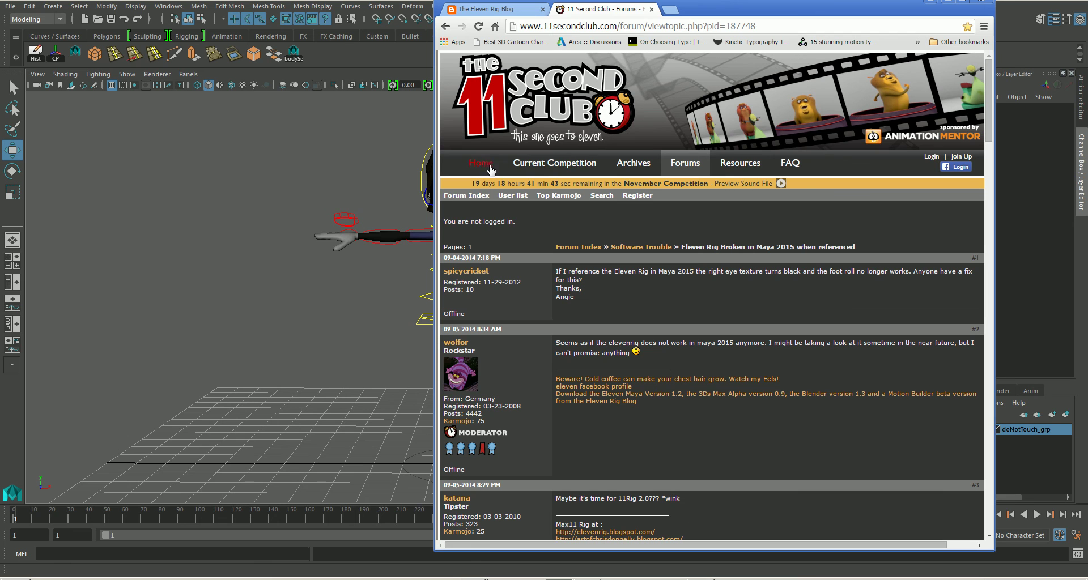
Open Resources > Helpful Hints and read through the Encoding guide for video entries.
left_click(602, 195)
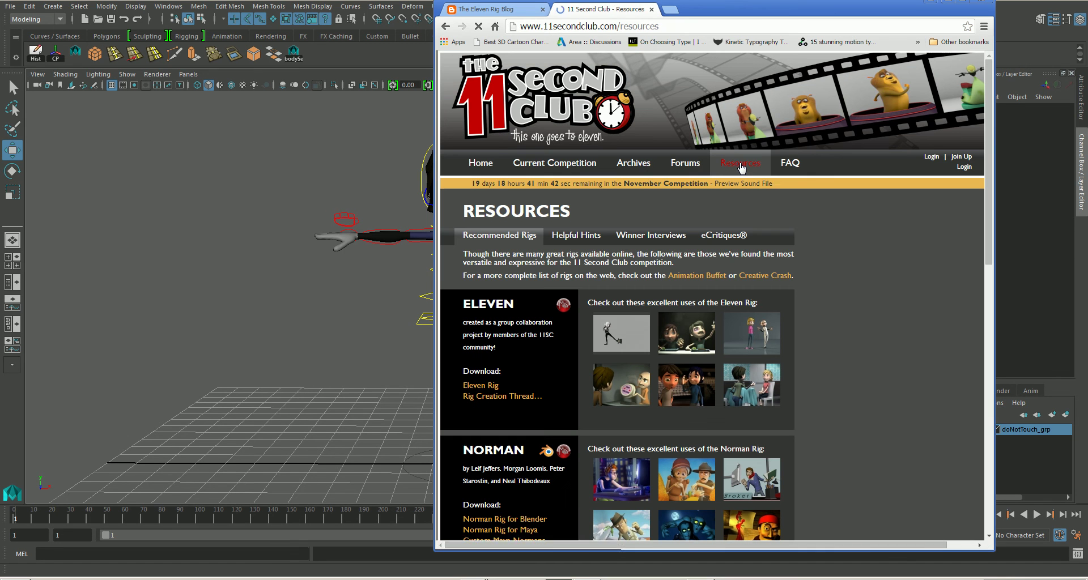
left_click(572, 240)
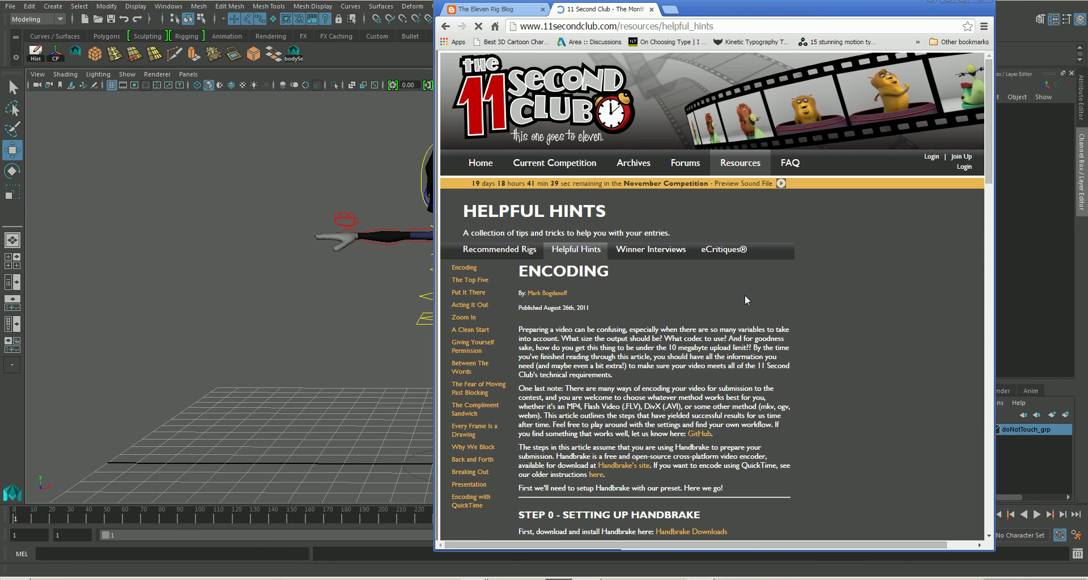
scroll(709, 317, "down", 4)
scroll(708, 312, "up", 5)
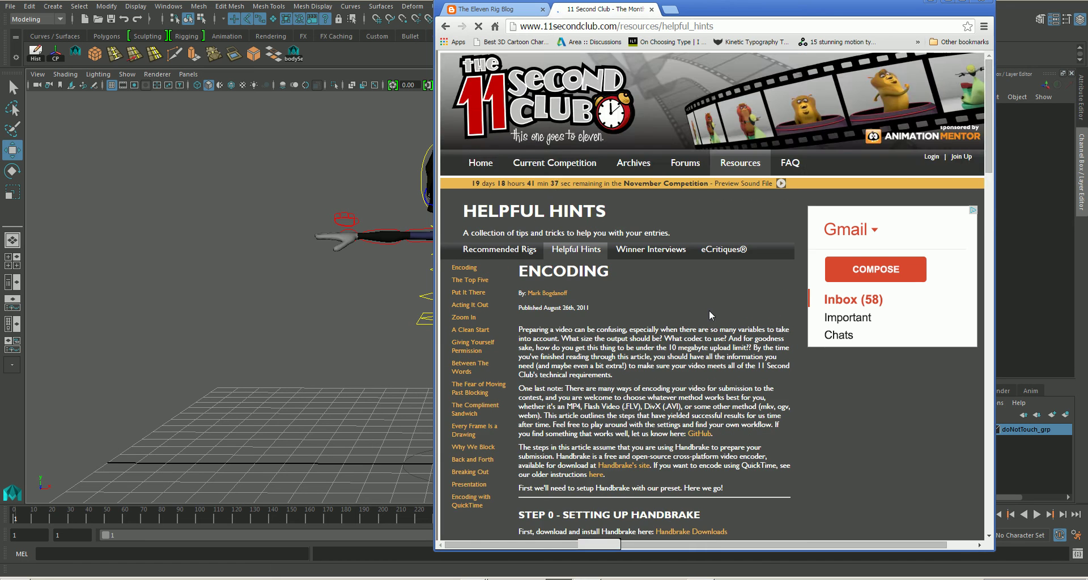
scroll(708, 311, "down", 8)
scroll(709, 310, "down", 10)
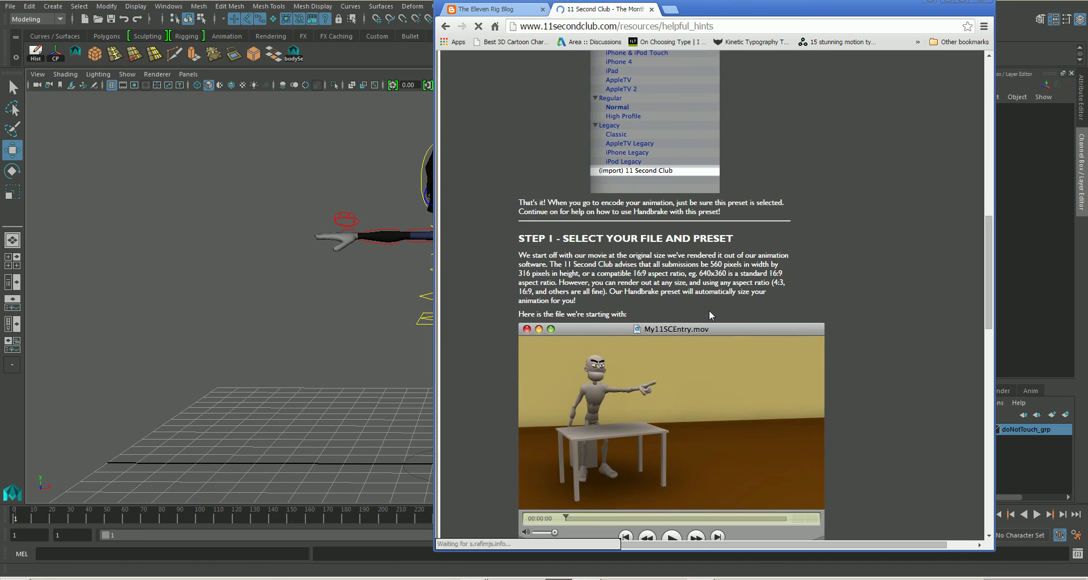
scroll(709, 311, "down", 4)
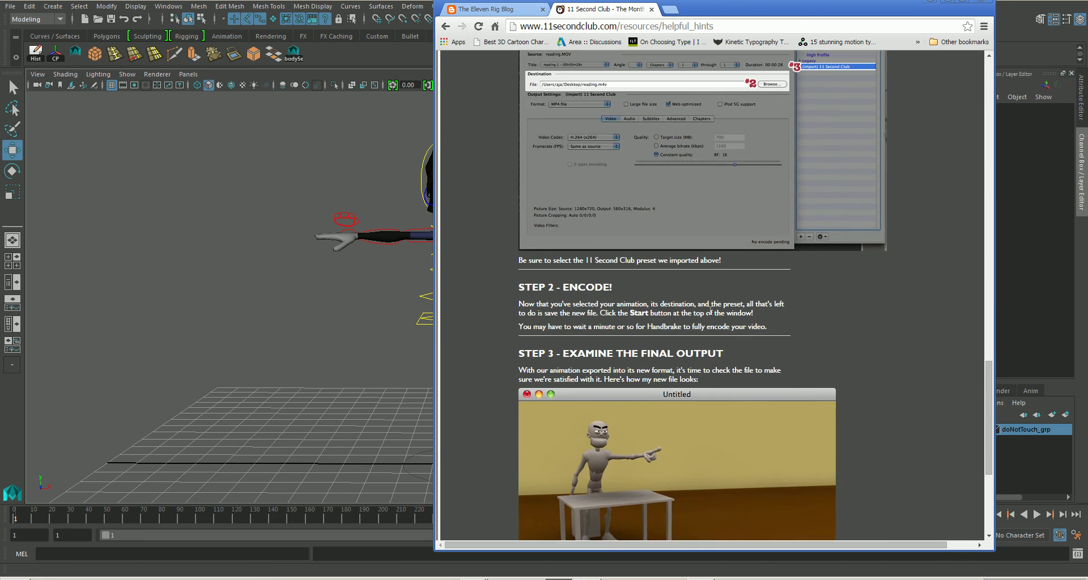
scroll(709, 309, "down", 4)
scroll(708, 310, "up", 8)
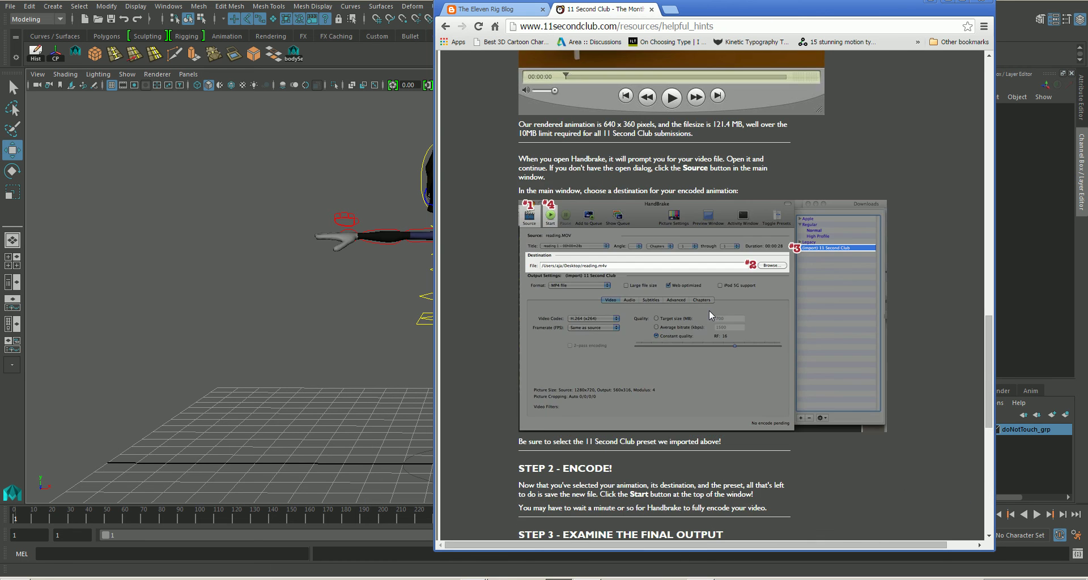
scroll(709, 311, "up", 15)
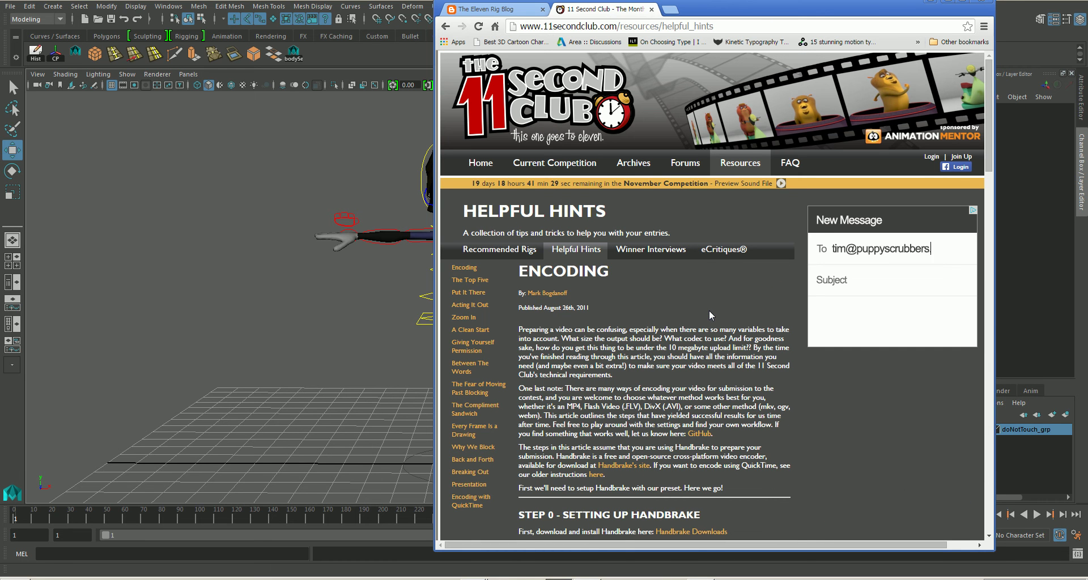